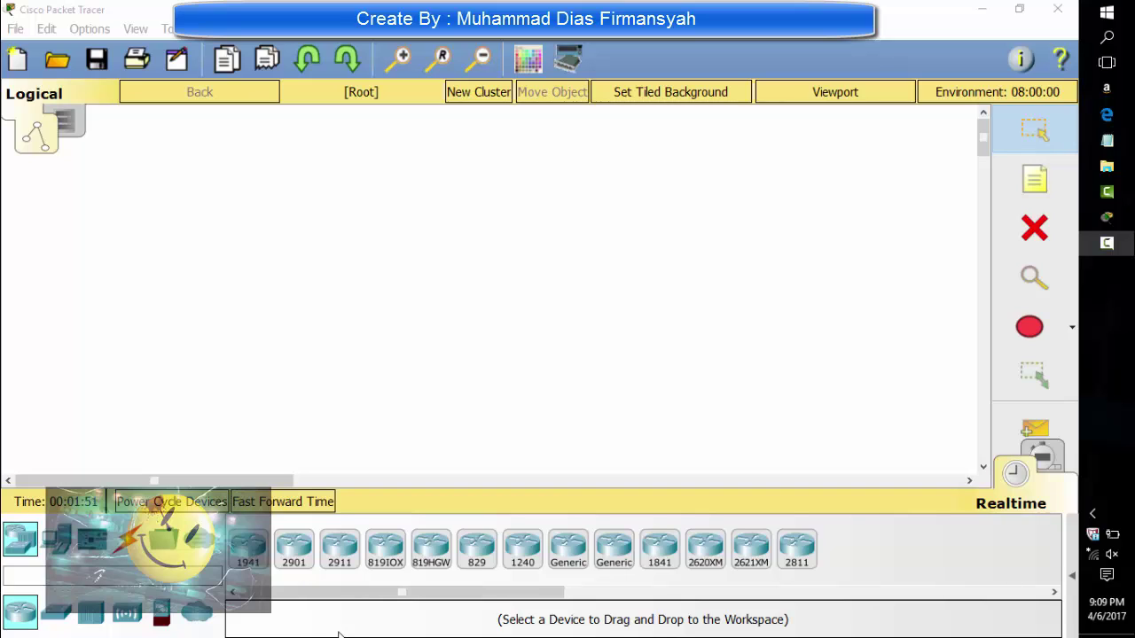
left_click(248, 545)
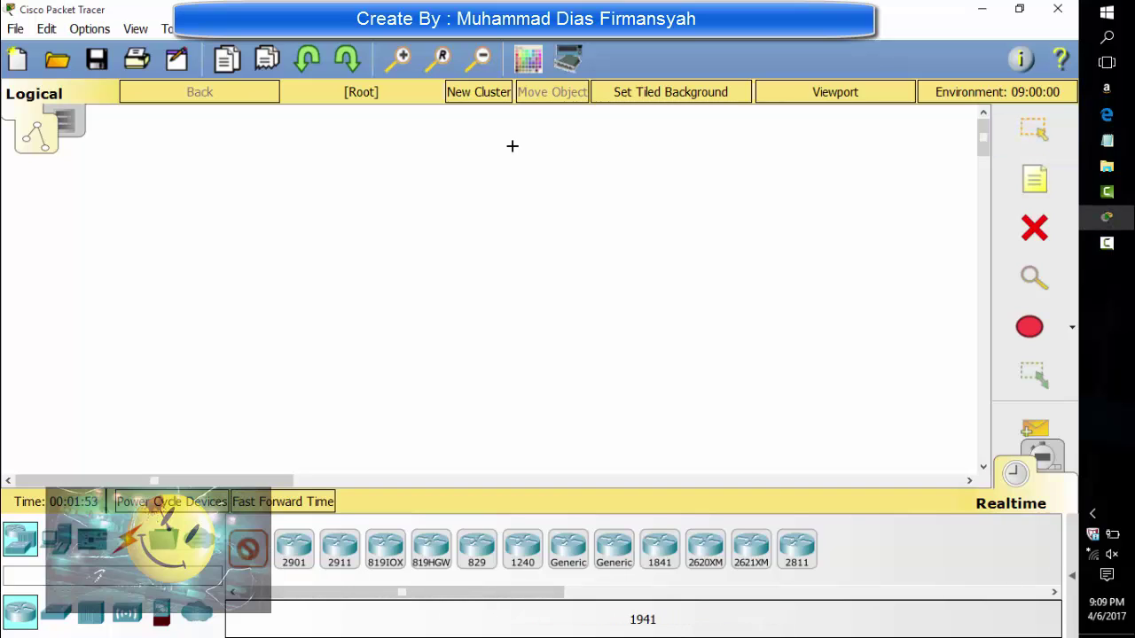
left_click(452, 227)
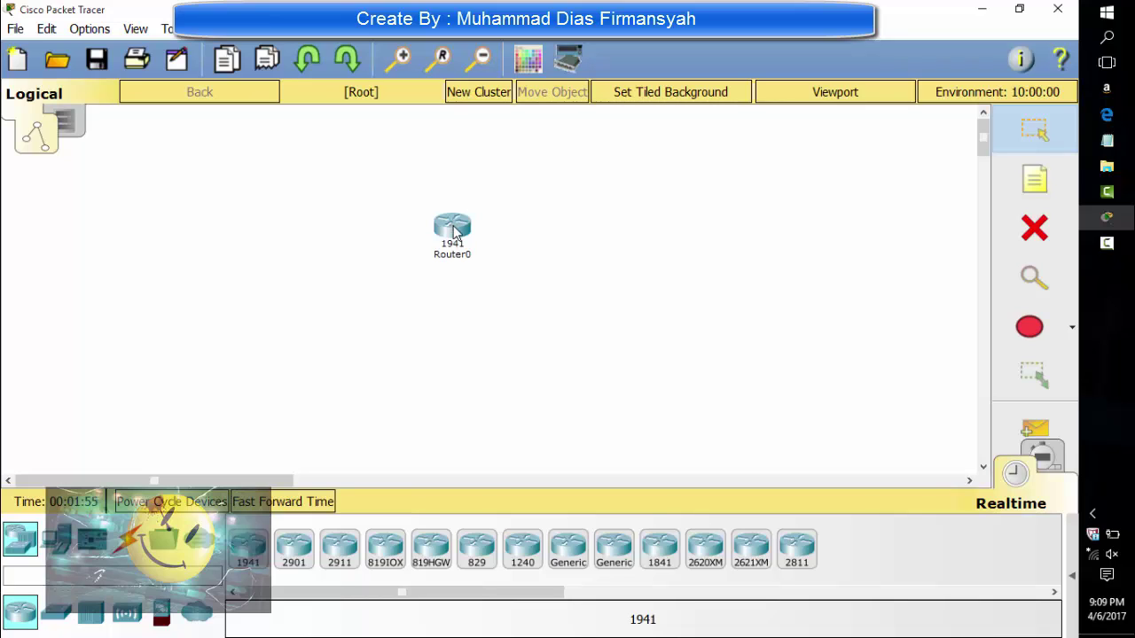
left_click(1035, 228)
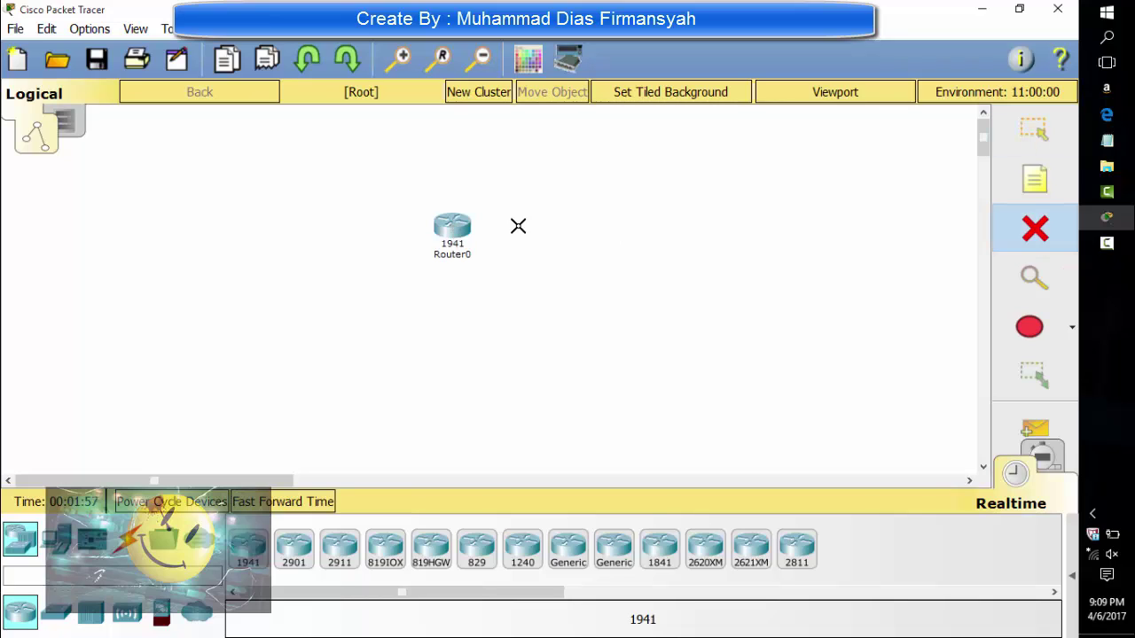
left_click(452, 226)
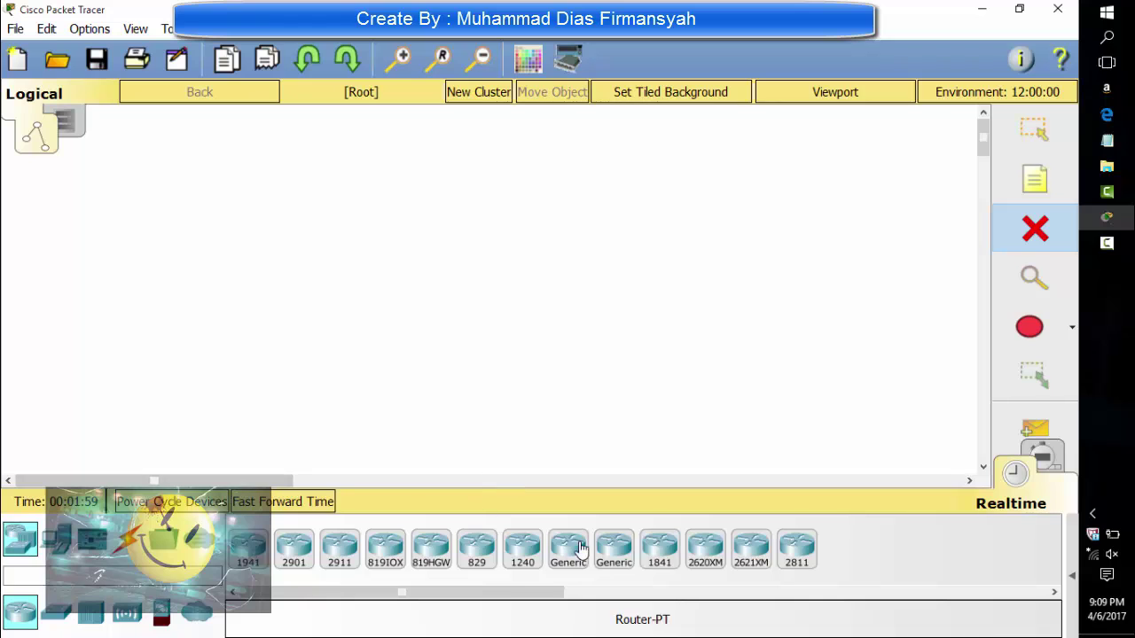
Place a Router-PT-Empty in the middle of the workspace and open its physical device view at full size.
left_click(613, 548)
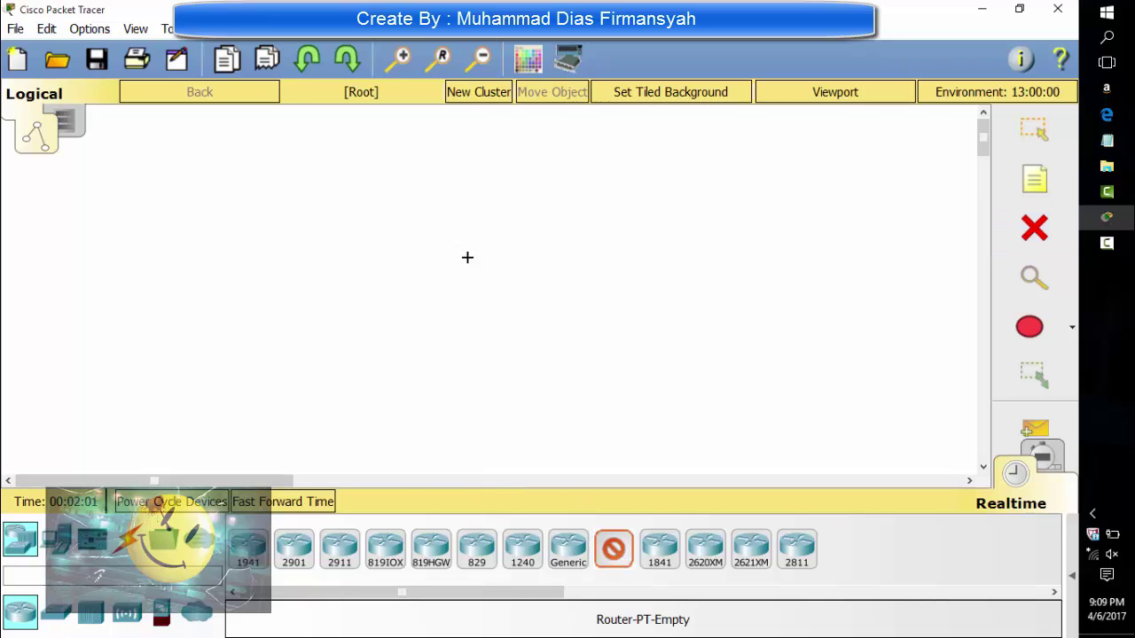
left_click(498, 259)
left_click(508, 266)
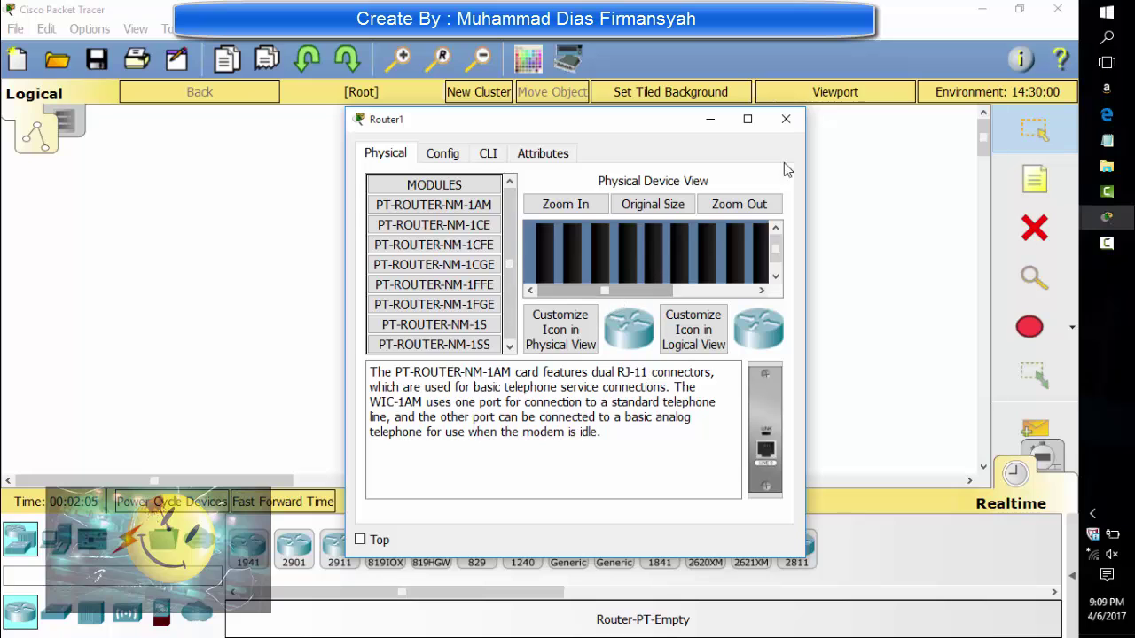
left_click(737, 121)
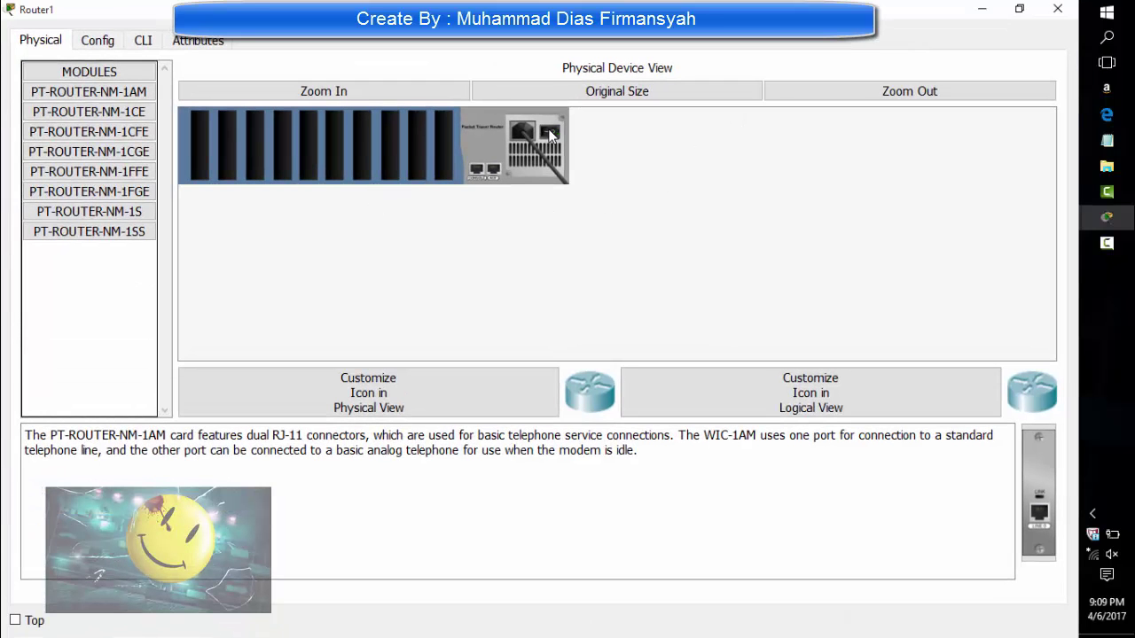
Install three PT-ROUTER-NM-1CGE modules in the router's three rightmost empty slots, with the router powered back on.
left_click_drag(129, 152, 443, 149)
left_click_drag(135, 157, 418, 147)
left_click_drag(116, 152, 403, 148)
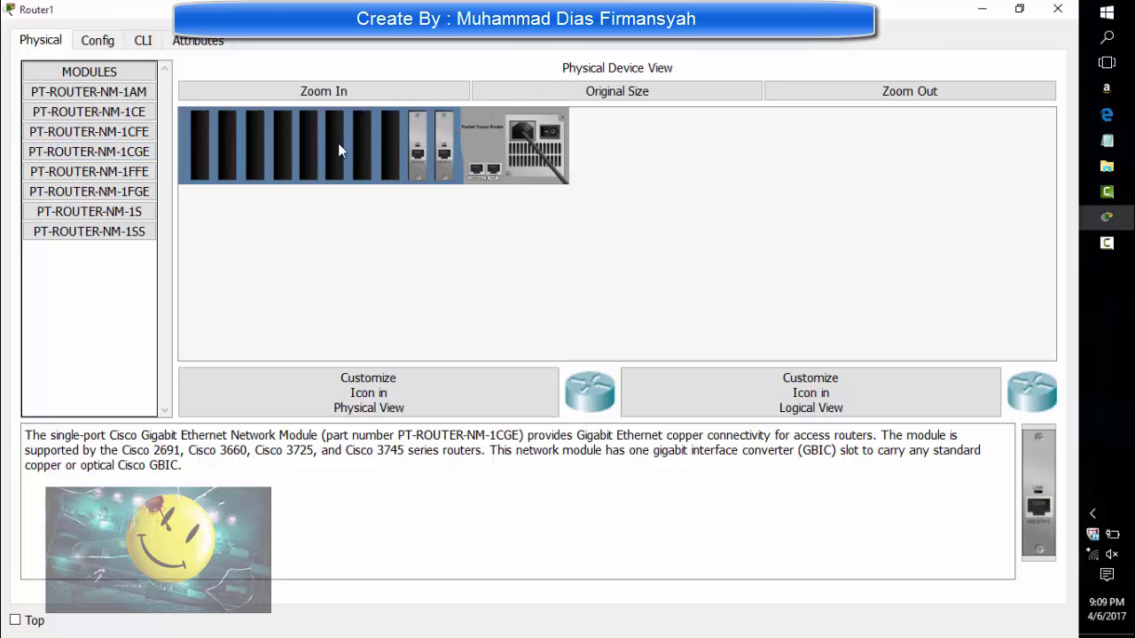
left_click_drag(132, 164, 391, 146)
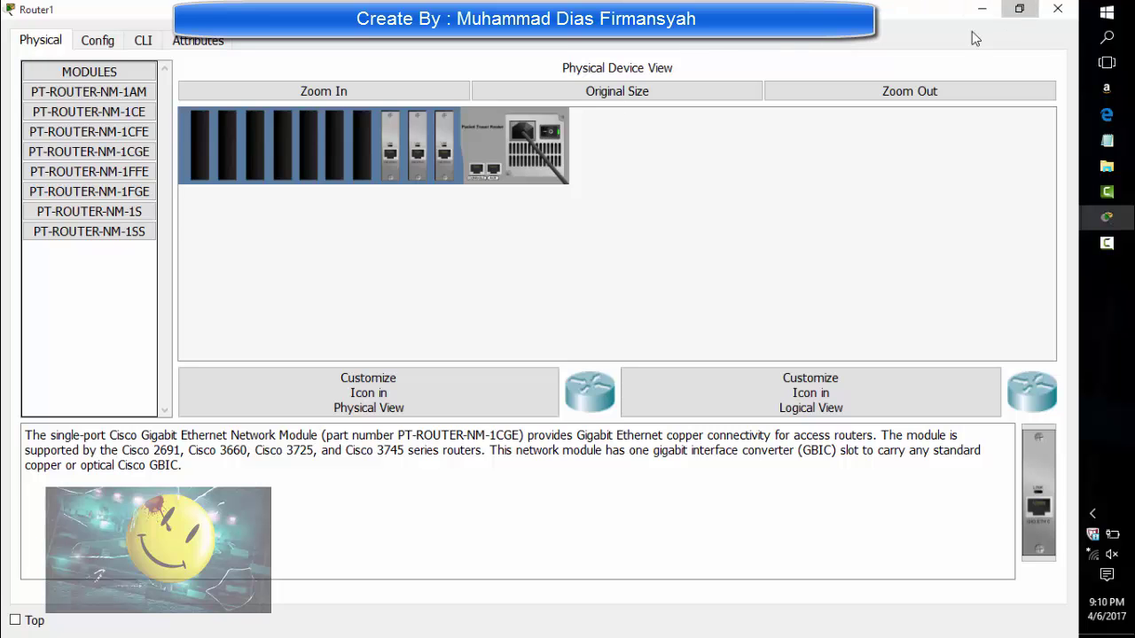
Widen the restored Router1 window to the workspace's full width, shift it downward and return to the topology.
left_click(1020, 10)
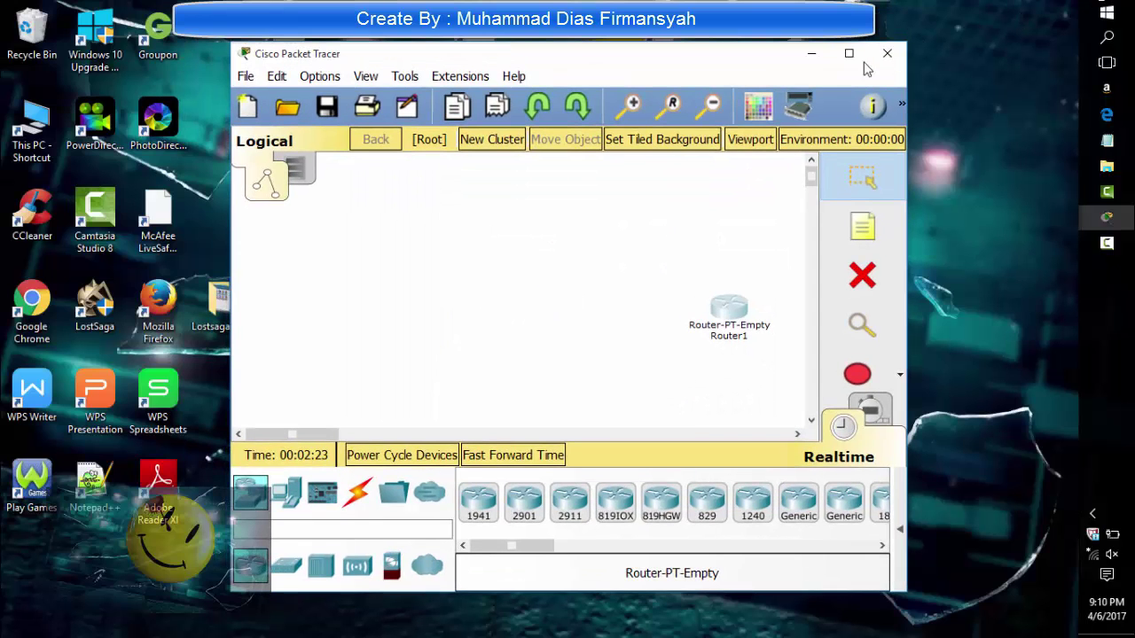
left_click(851, 59)
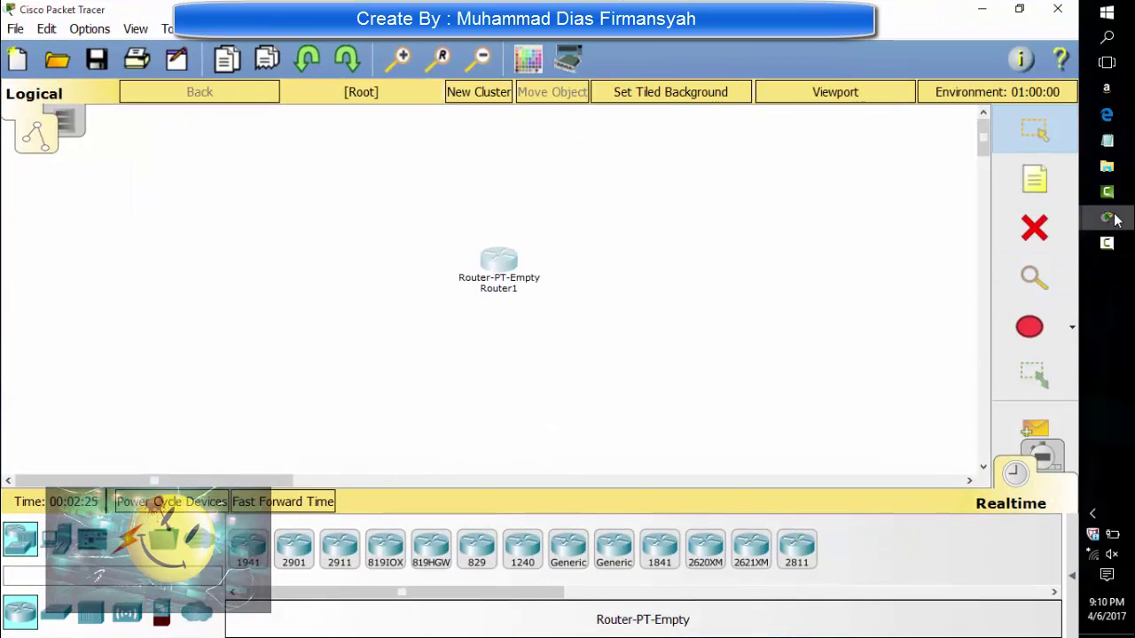
mouse_move(1106, 218)
left_click(1053, 248)
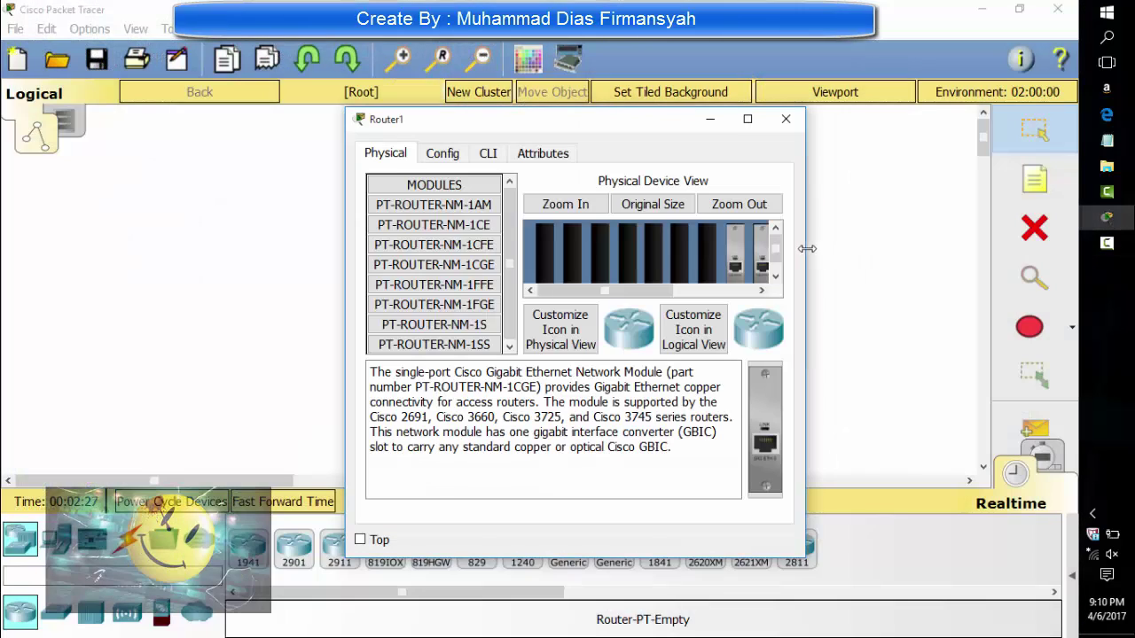
left_click_drag(1078, 243, 1074, 243)
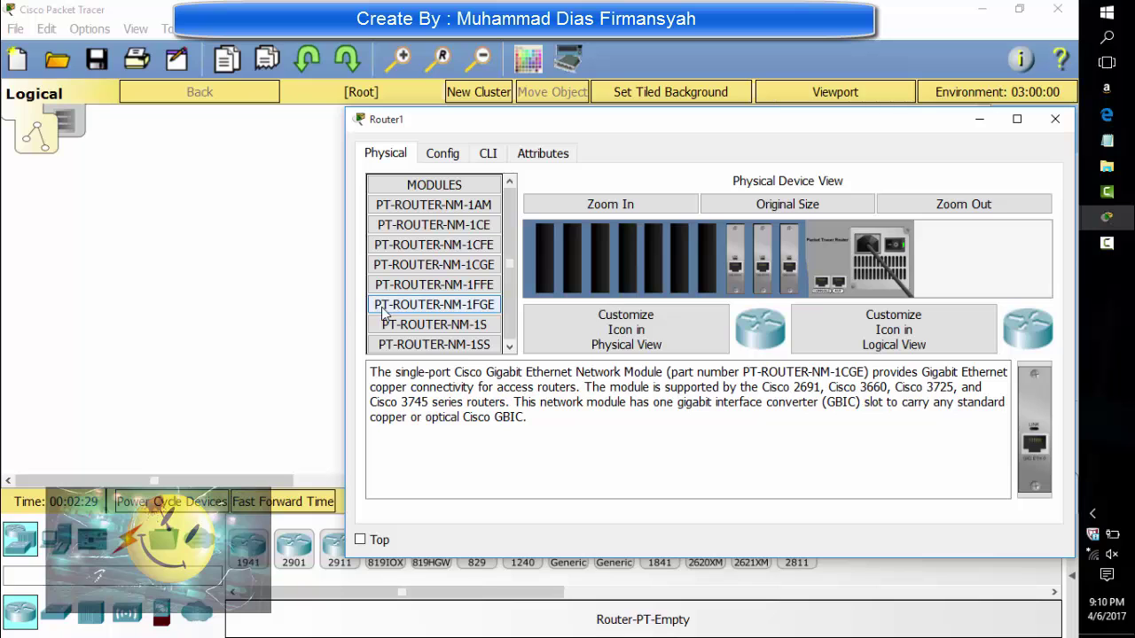
left_click_drag(343, 294, 3, 293)
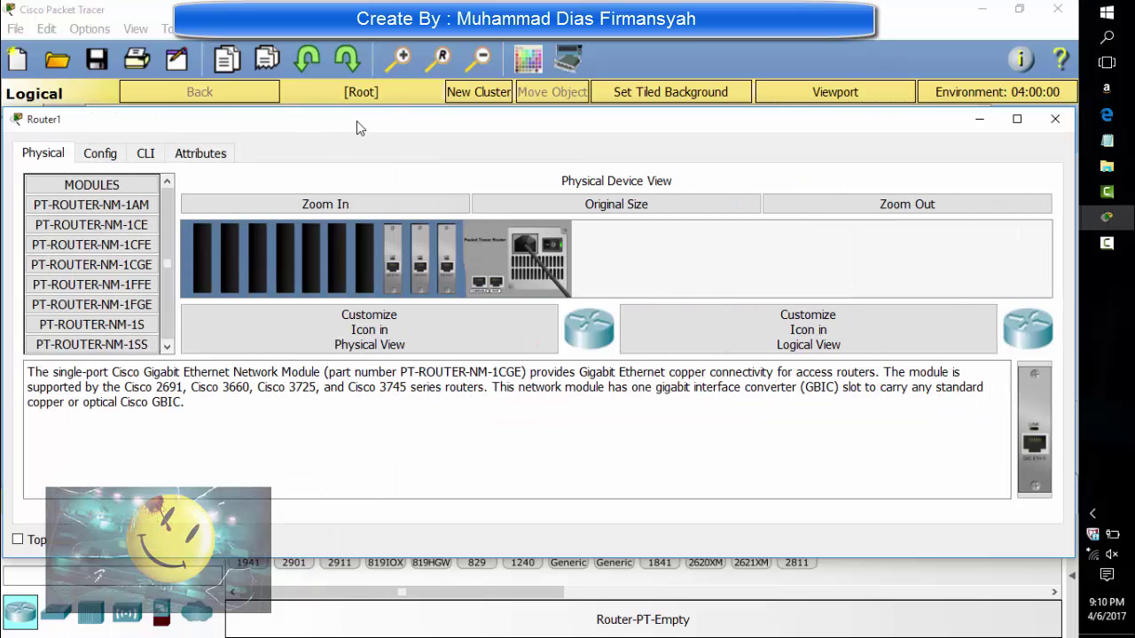
left_click_drag(362, 124, 350, 278)
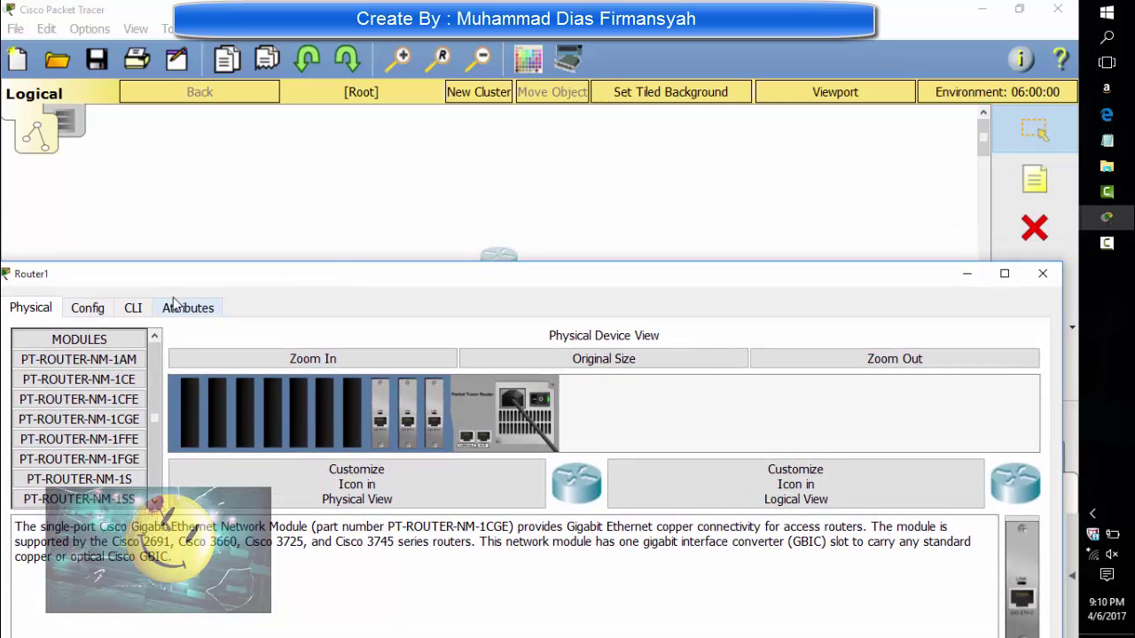
left_click(132, 307)
left_click(323, 190)
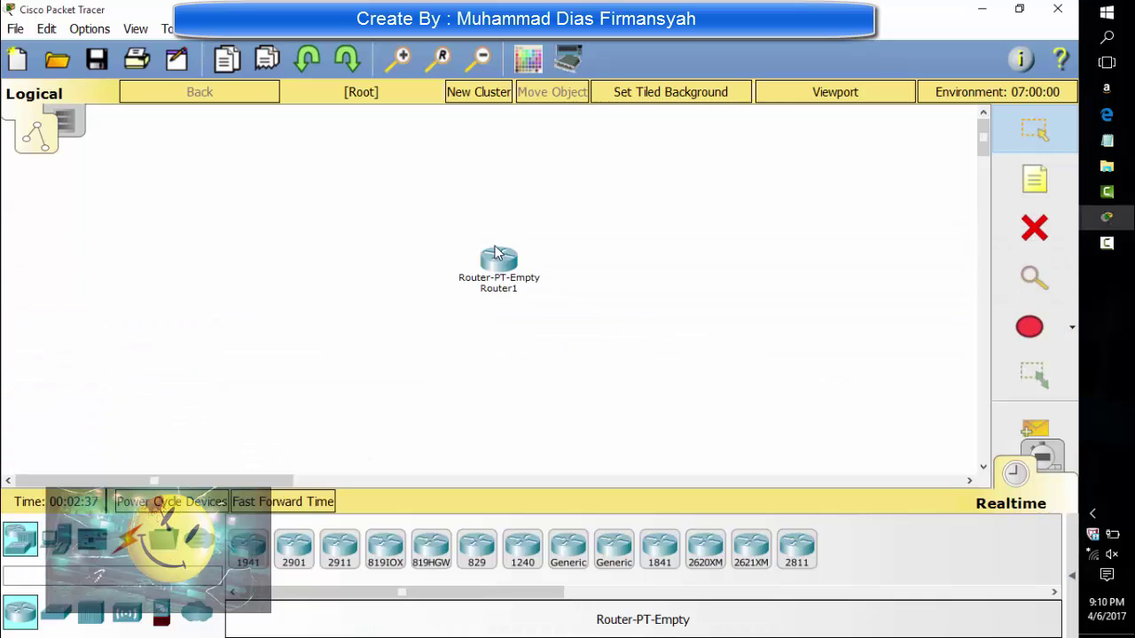
Duplicate the configured router three times, placing the copies to its right.
key("ctrl+c")
key("ctrl+v")
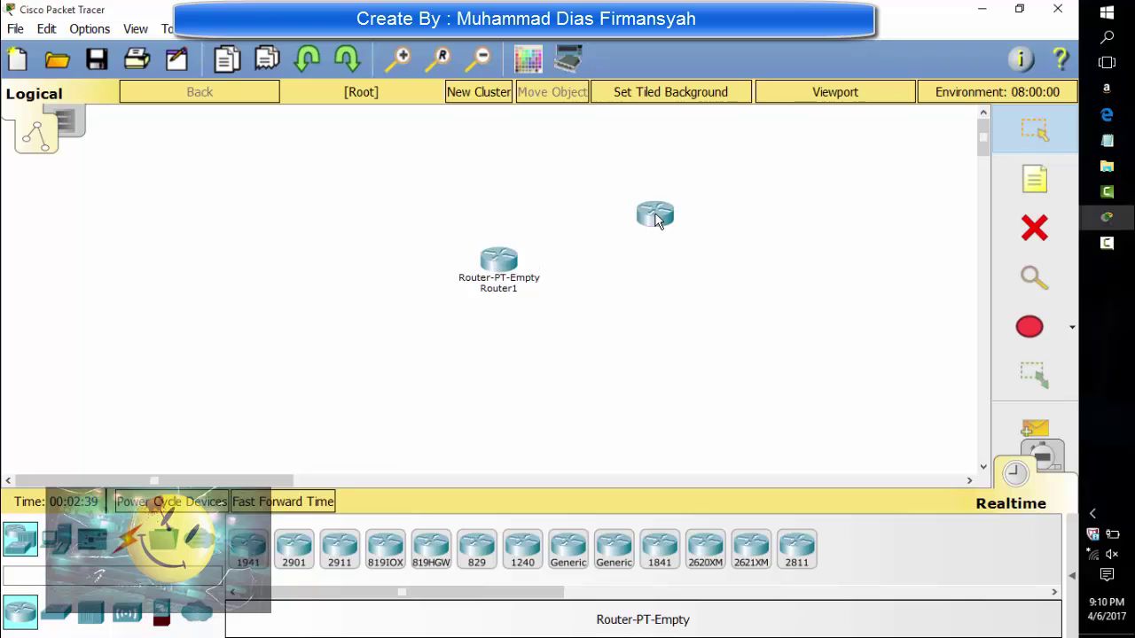
key("ctrl+c")
key("ctrl+v")
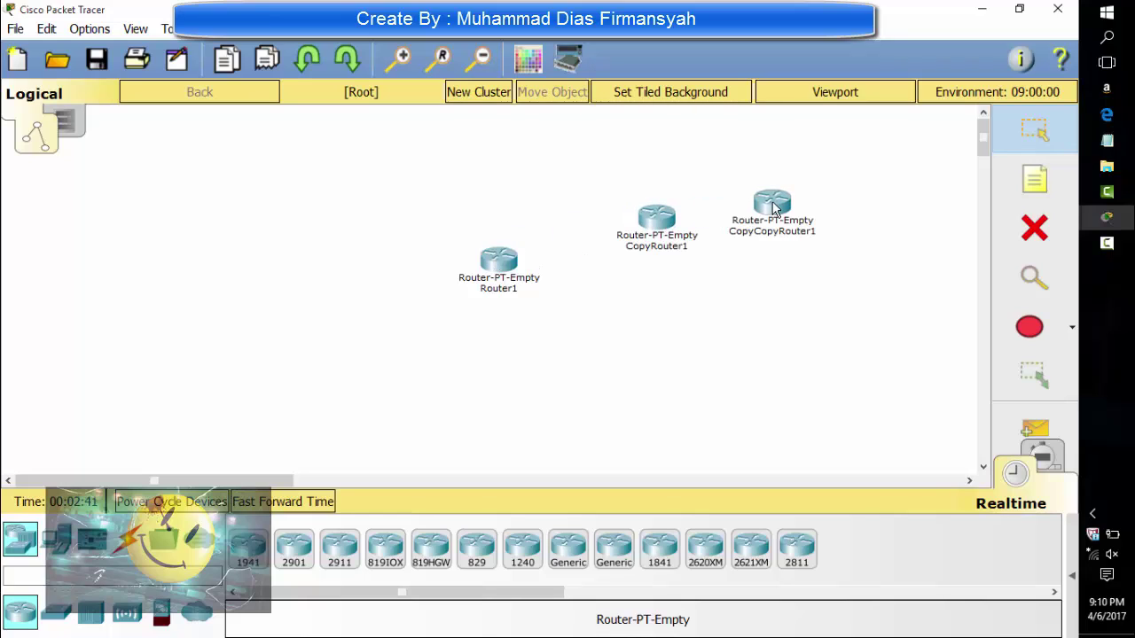
key("ctrl+c")
key("ctrl+v")
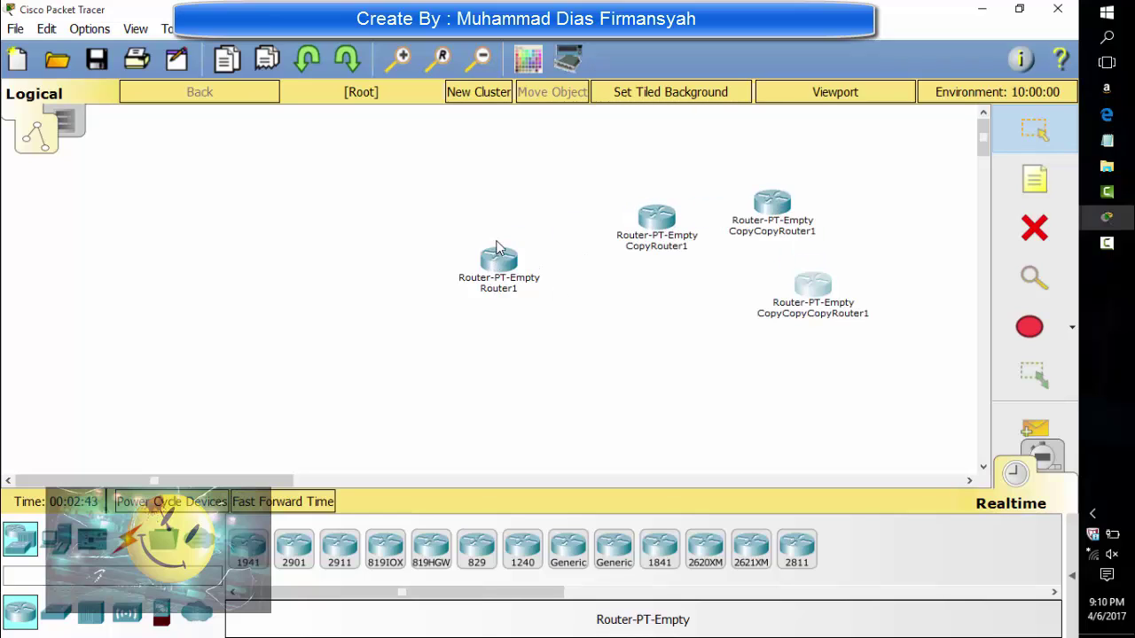
Arrange the routers with Router1 at far left, CopyRouter1 in the centre and the other two copies at upper and lower right.
left_click(478, 264)
left_click_drag(477, 264, 236, 263)
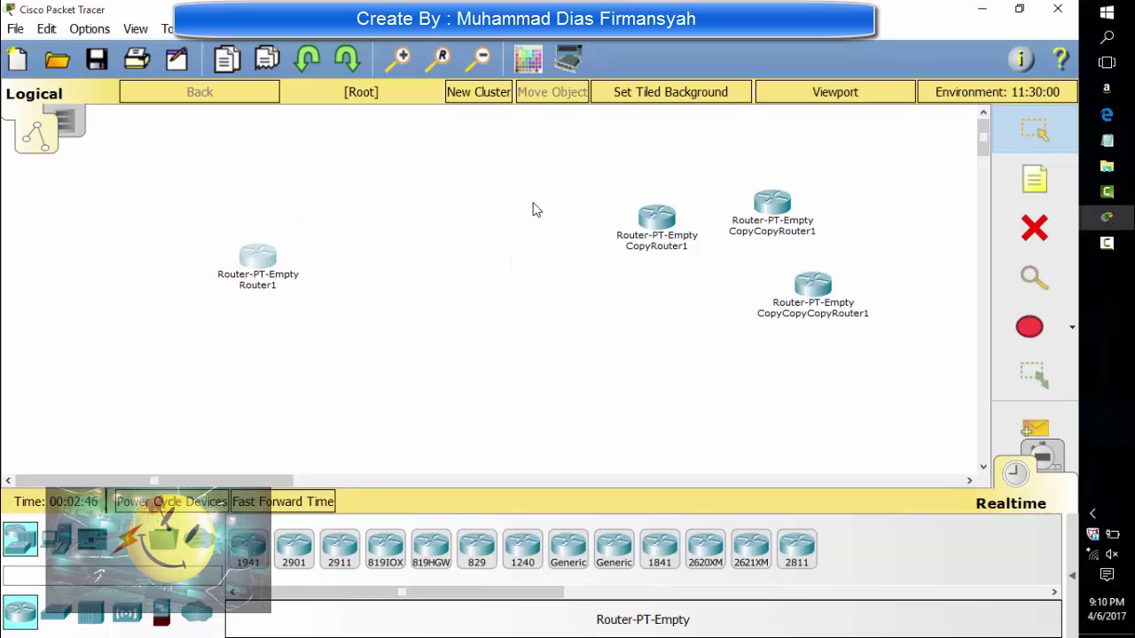
left_click(657, 220)
left_click_drag(657, 219, 522, 257)
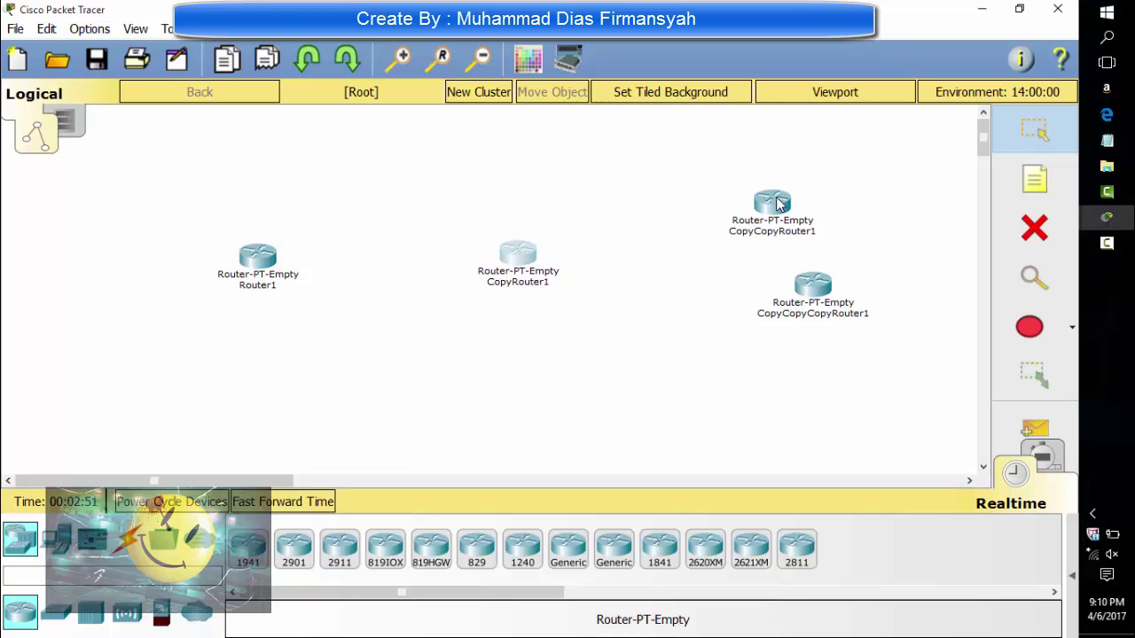
left_click_drag(777, 202, 739, 163)
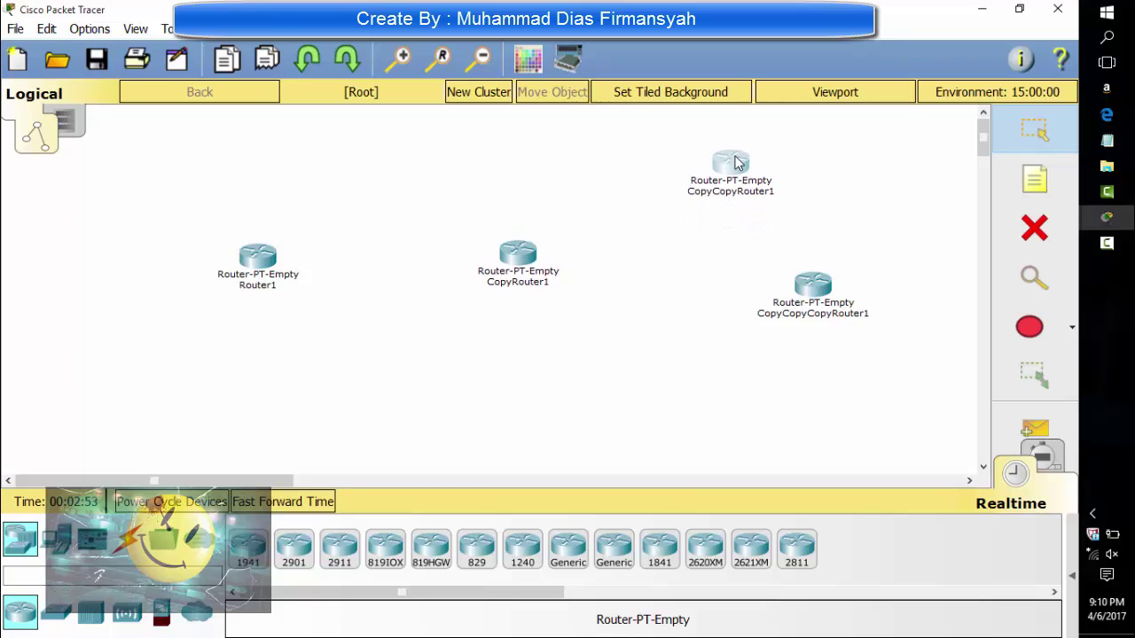
left_click(804, 303)
left_click_drag(804, 303, 727, 366)
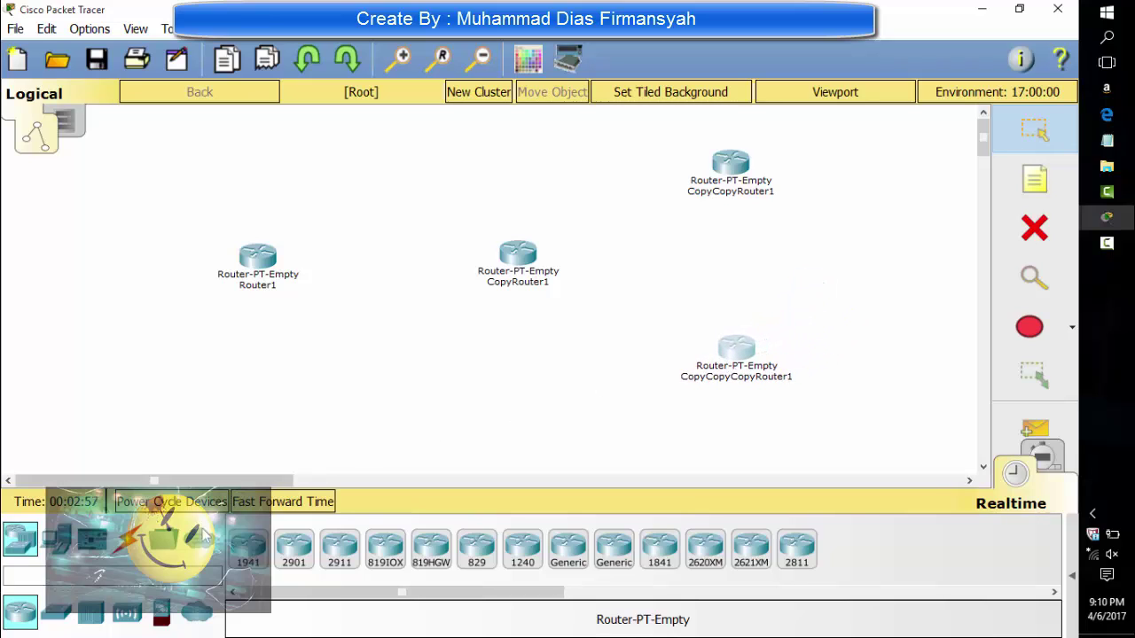
Connect Router1 to the central CopyRouter1 using the automatically chosen connection type.
left_click(129, 538)
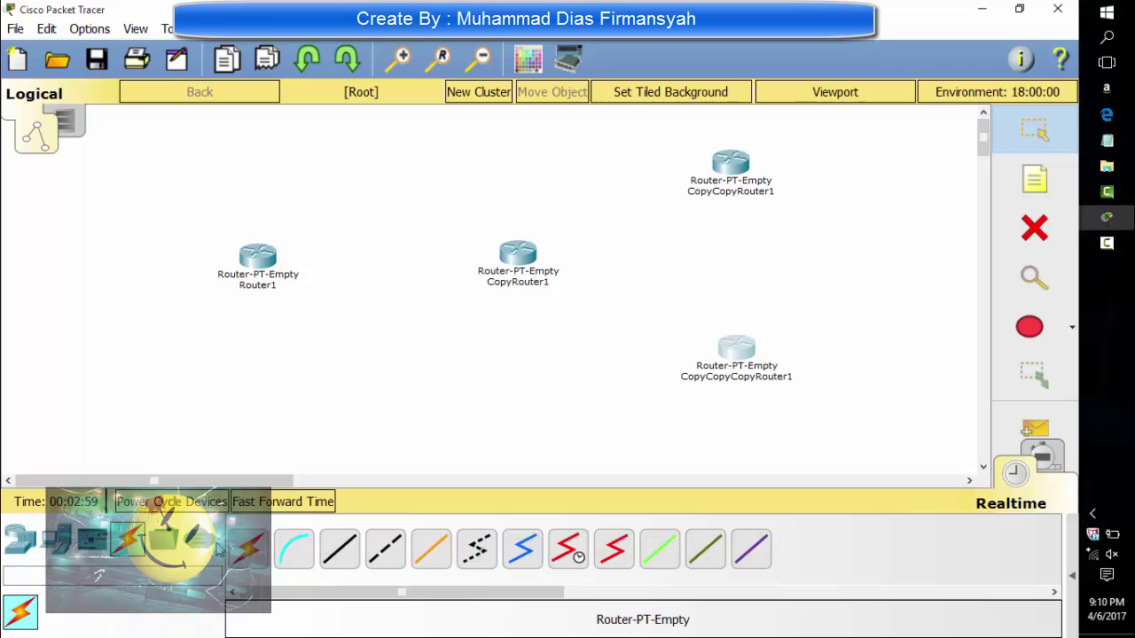
left_click(250, 549)
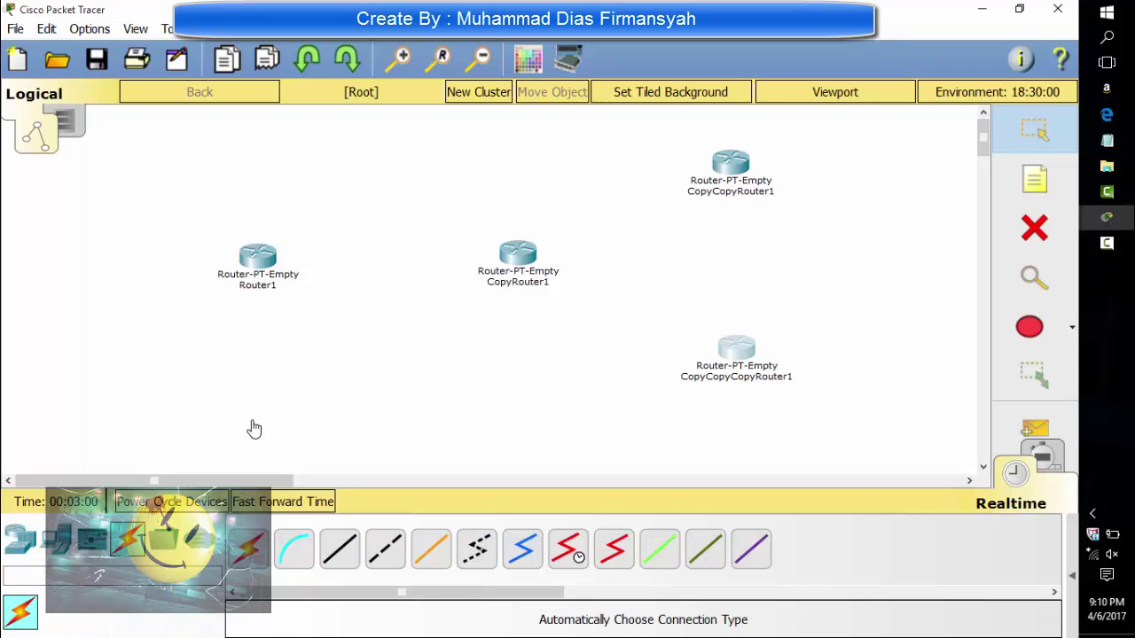
left_click(252, 548)
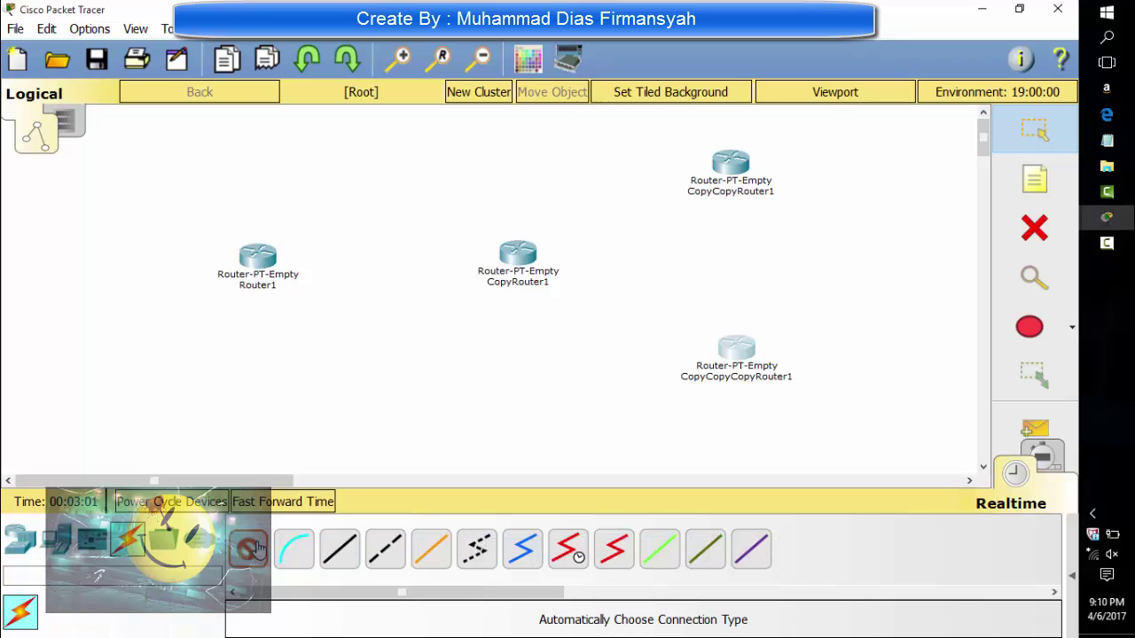
left_click(260, 263)
left_click(518, 255)
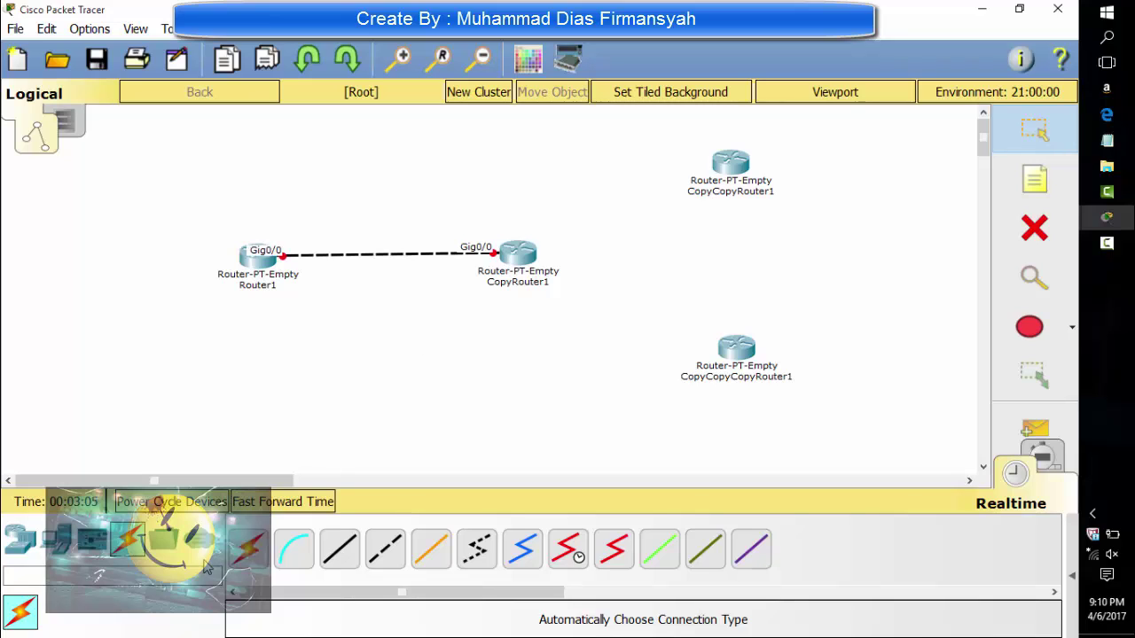
Connect the central CopyRouter1 to the lower-right router and to the upper-right router with automatically chosen cables.
left_click(248, 548)
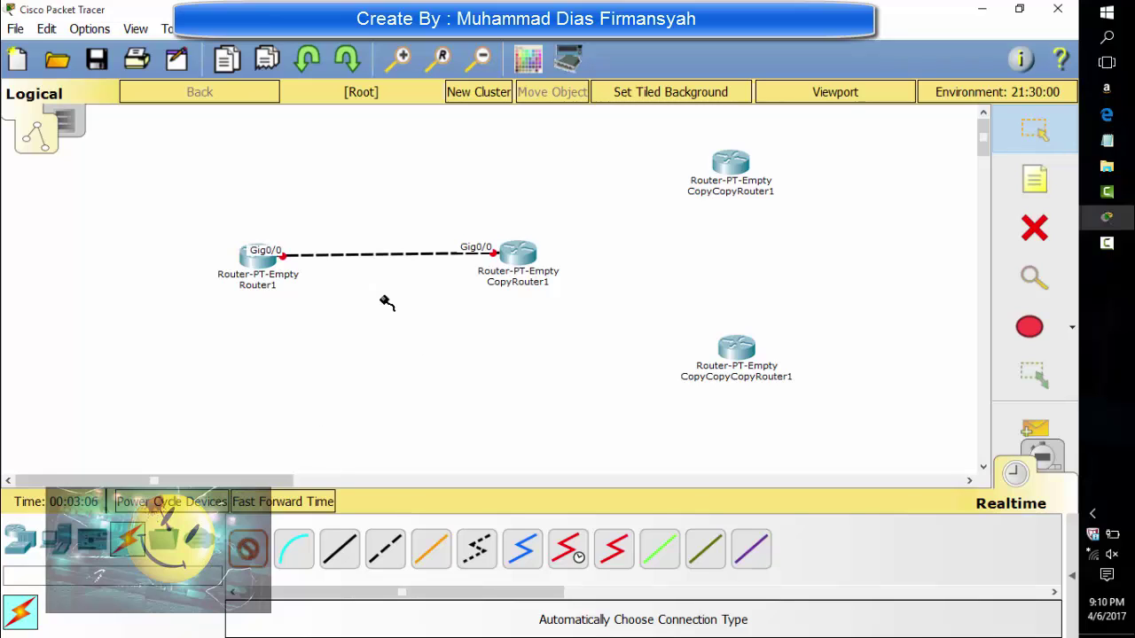
left_click(510, 251)
left_click(727, 344)
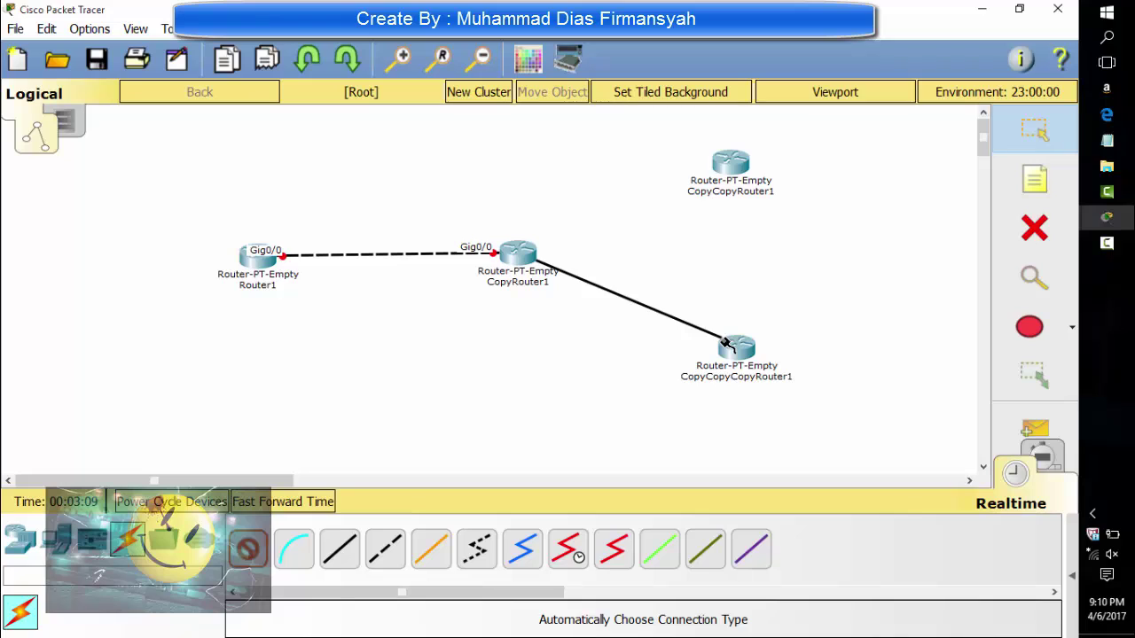
left_click(250, 548)
left_click(516, 252)
left_click(732, 161)
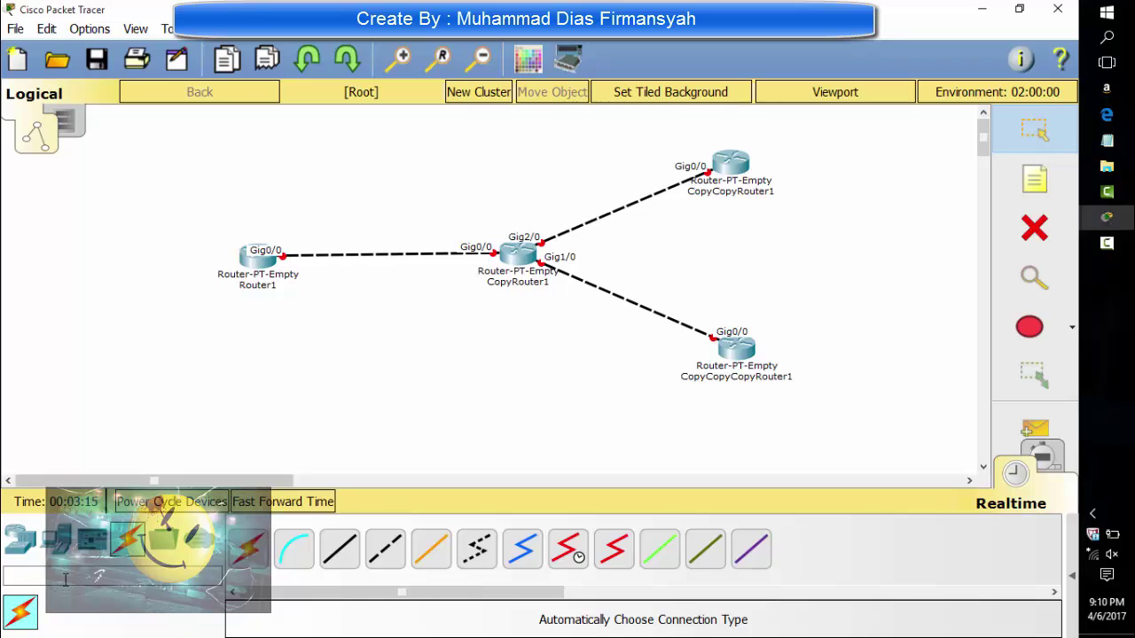
Add a PC below Router1 and place copies of it to the right of the lower-right and upper-right routers.
left_click(51, 547)
left_click_drag(254, 545, 250, 452)
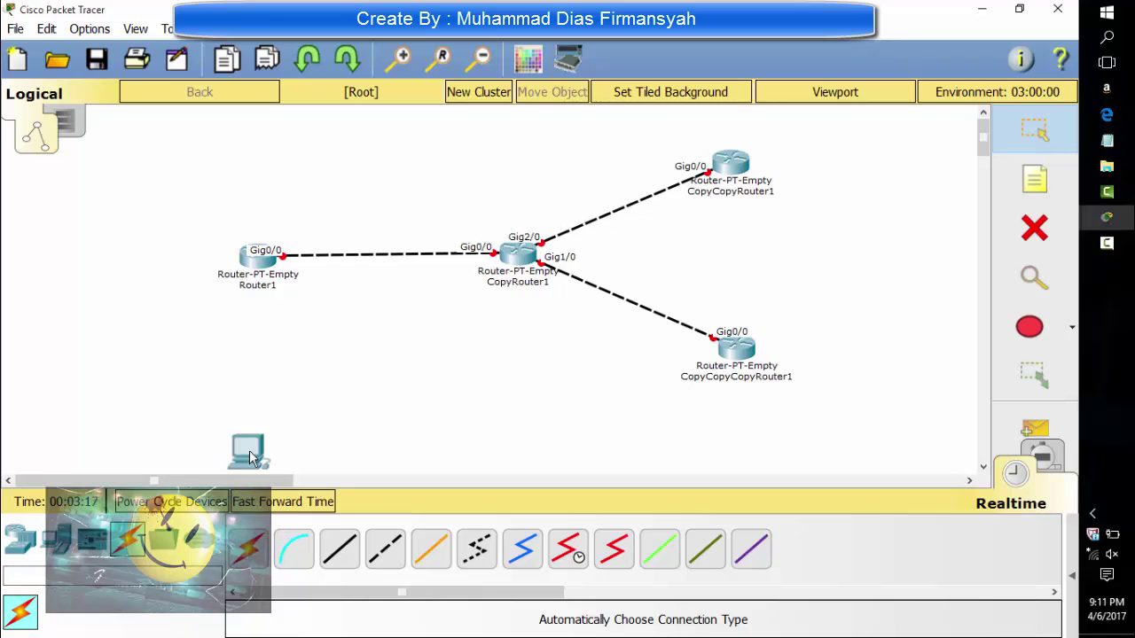
left_click(263, 381)
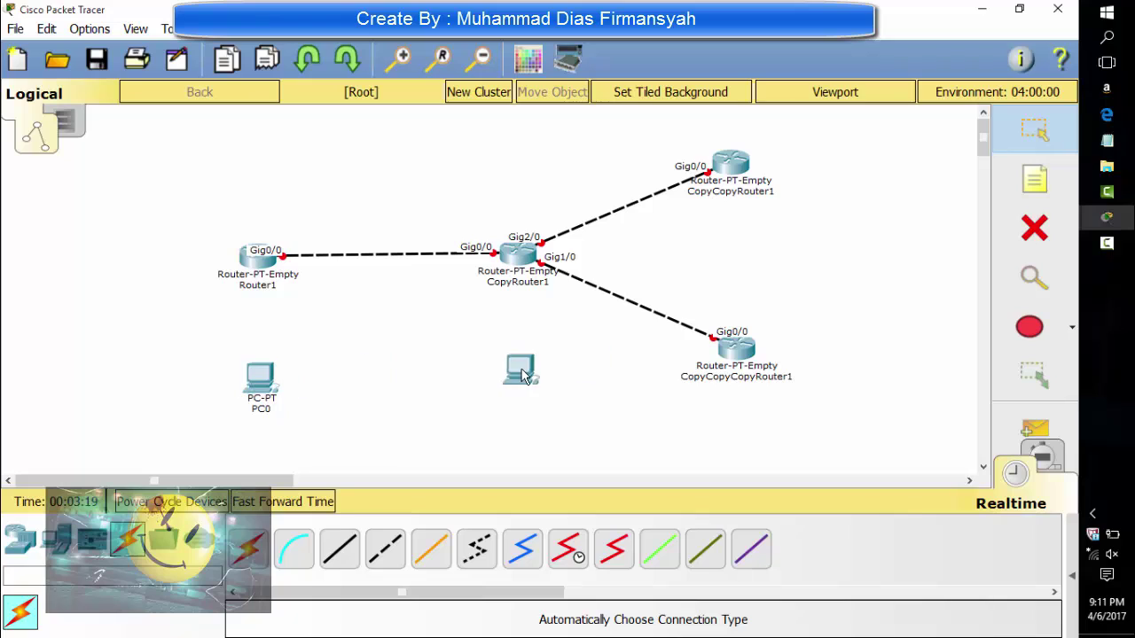
left_click(871, 358)
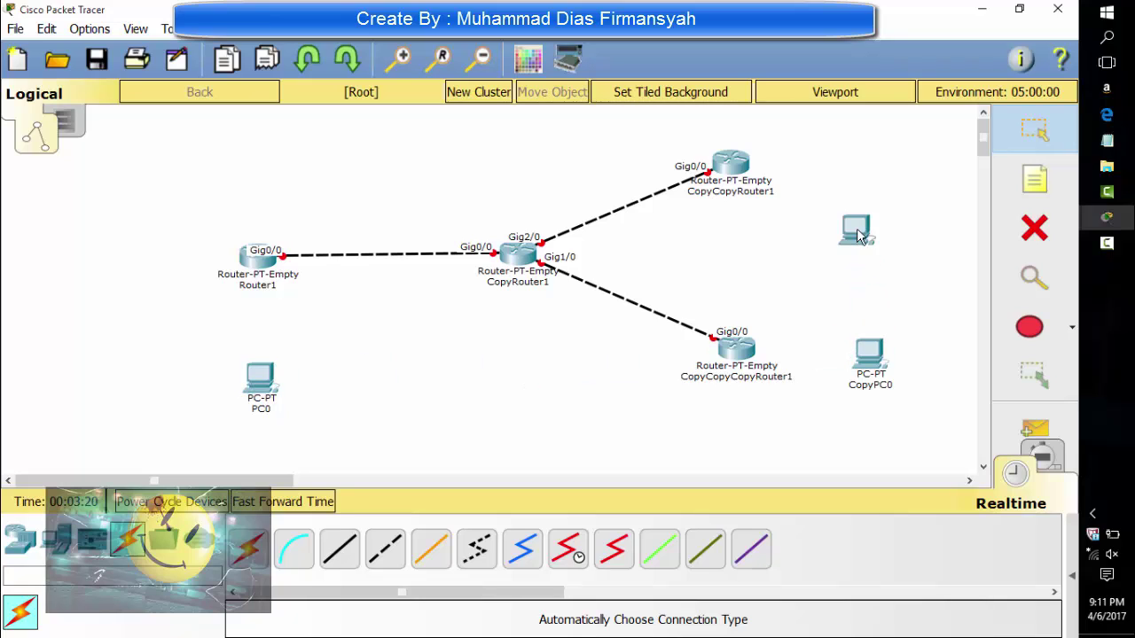
left_click(875, 156)
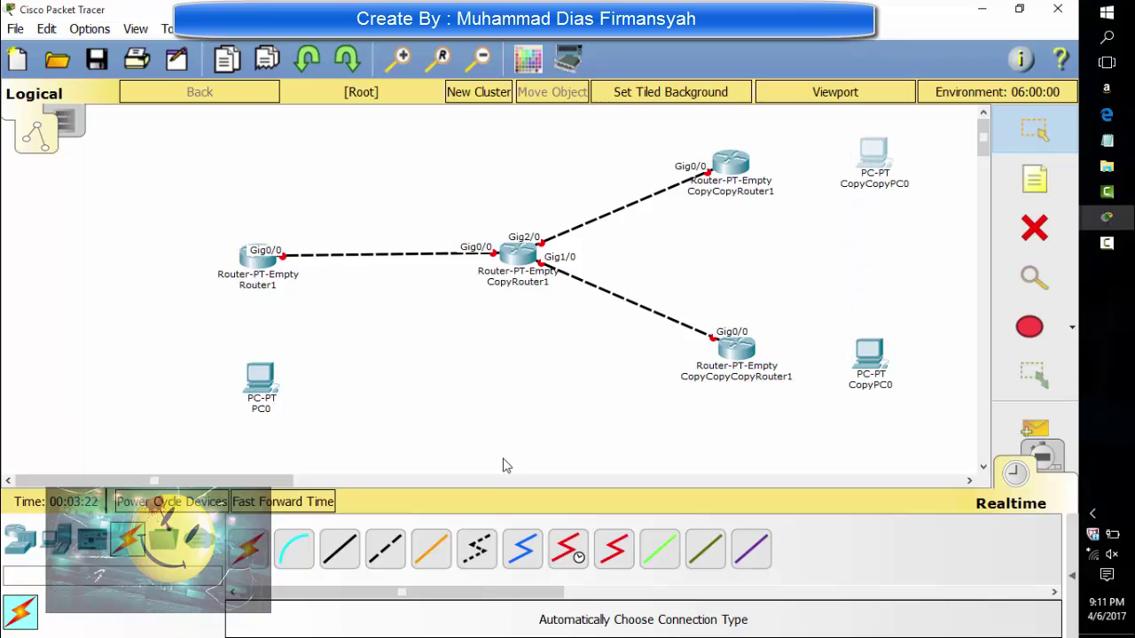
Connect PC0 to Router1, CopyPC0 to the lower-right router and CopyCopyPC0 to the upper-right router with automatically chosen cables.
left_click(232, 562)
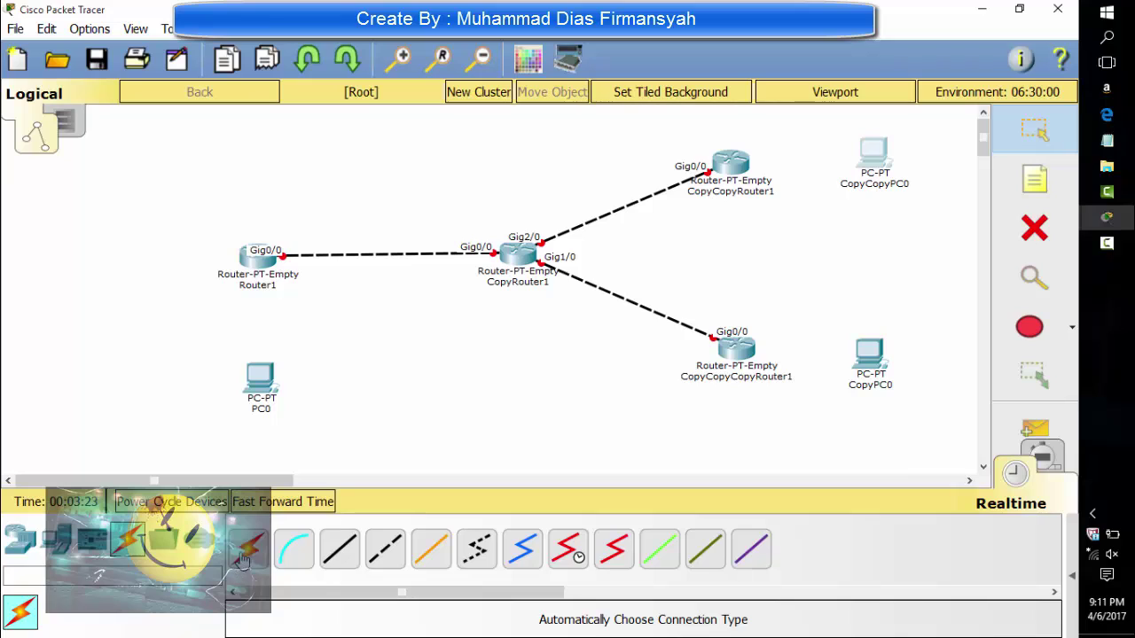
left_click(259, 377)
left_click(259, 259)
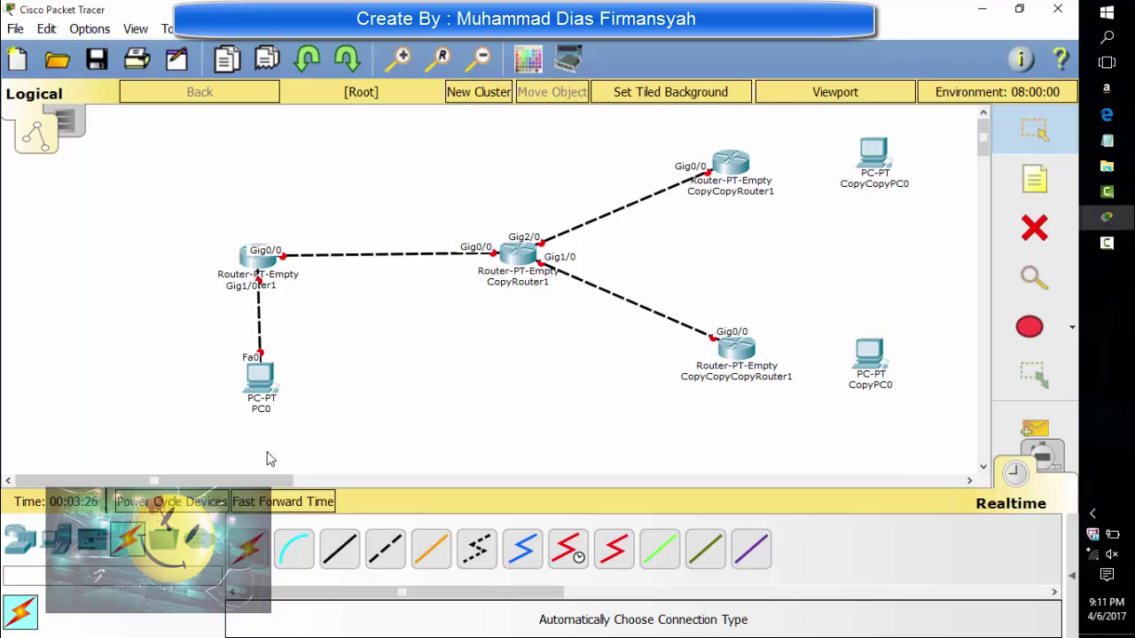
left_click(259, 551)
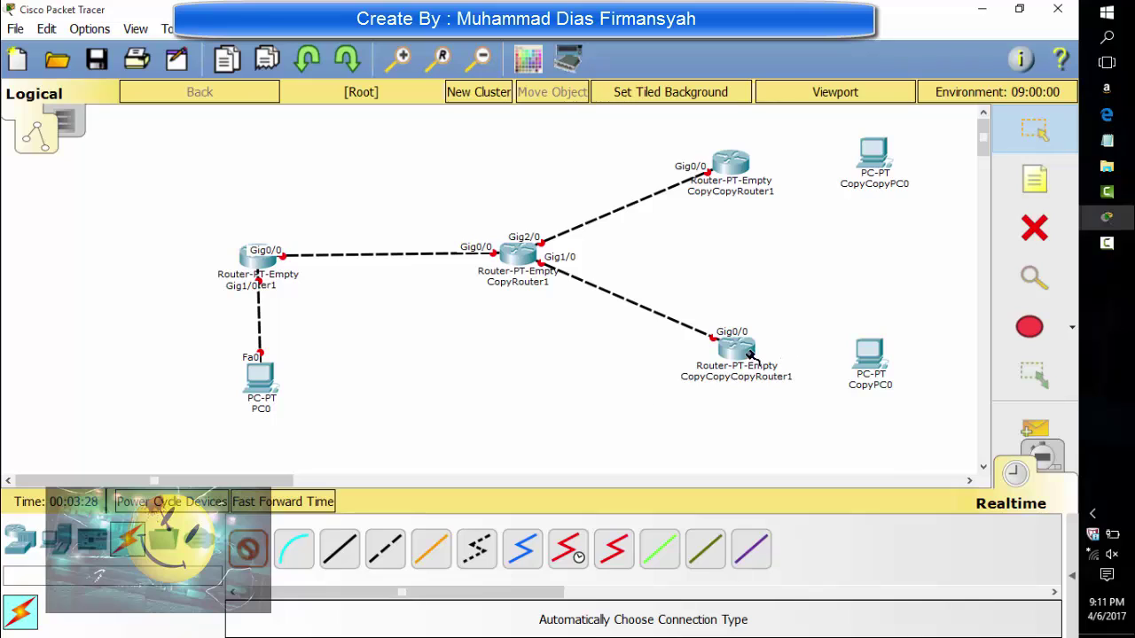
left_click(867, 354)
left_click(740, 348)
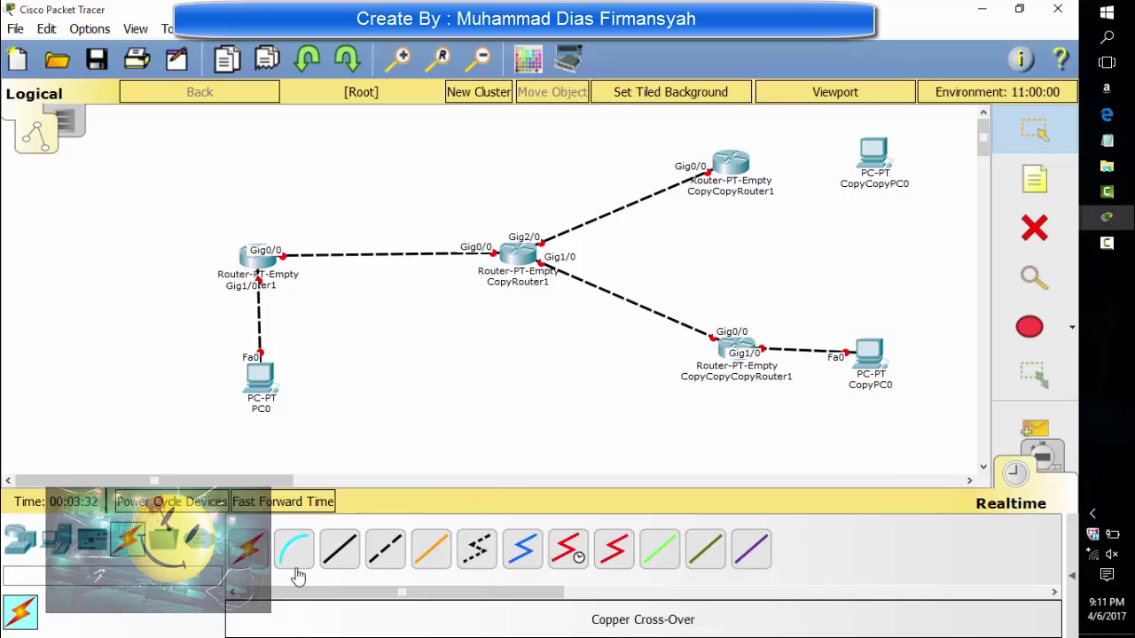
left_click(249, 550)
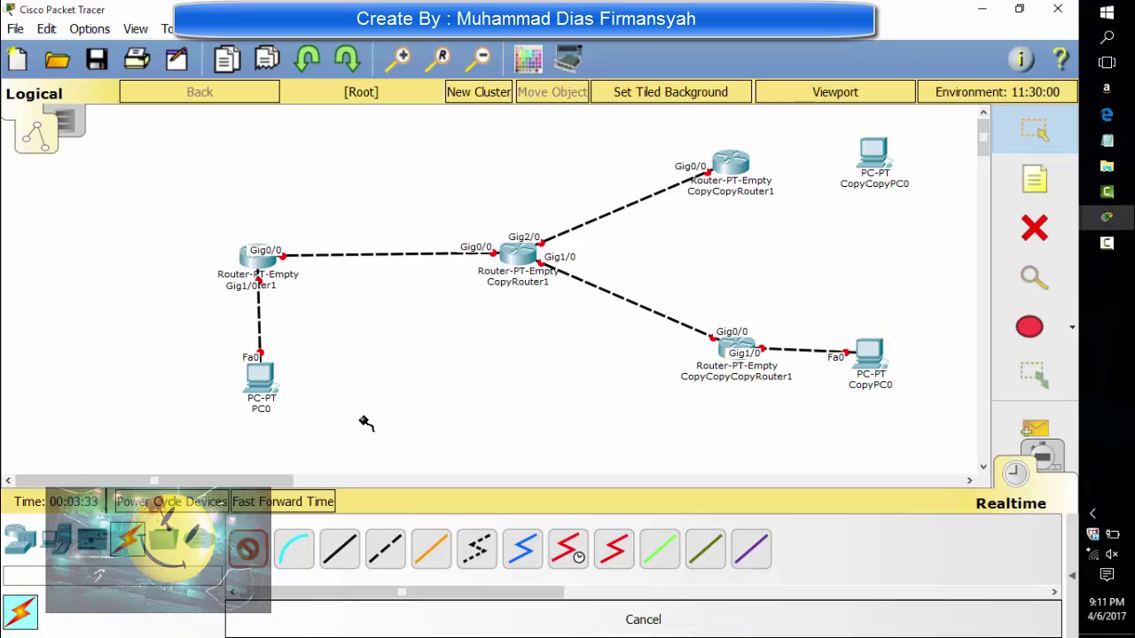
left_click(732, 164)
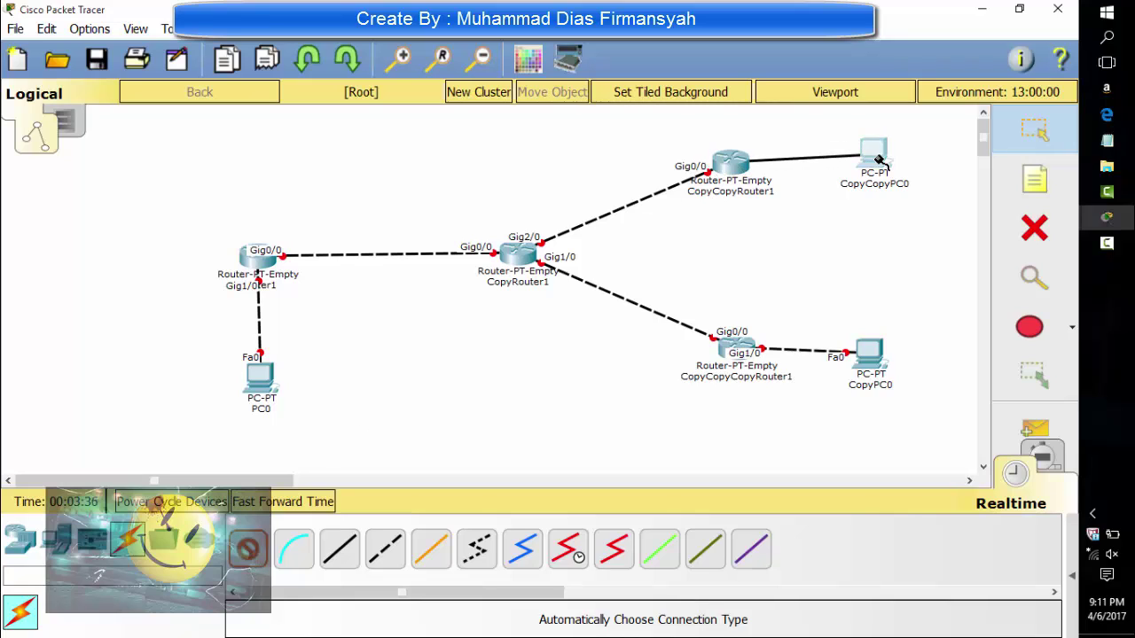
left_click(877, 158)
Nudge the three PCs slightly so their cables run straight to their routers.
left_click_drag(880, 159, 886, 170)
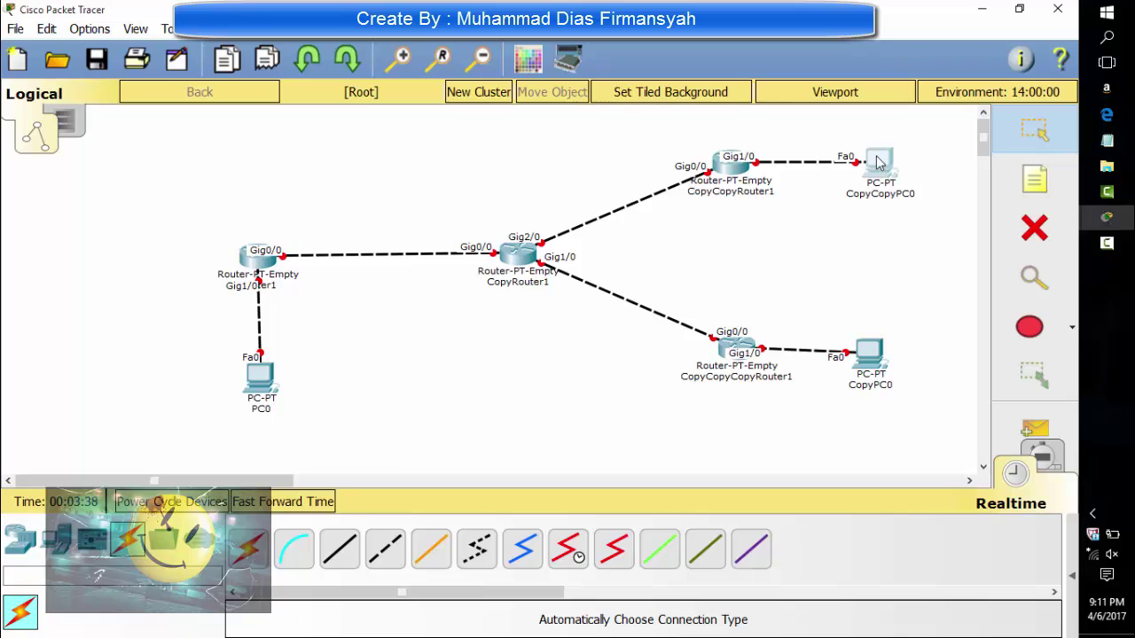
left_click_drag(872, 362, 875, 354)
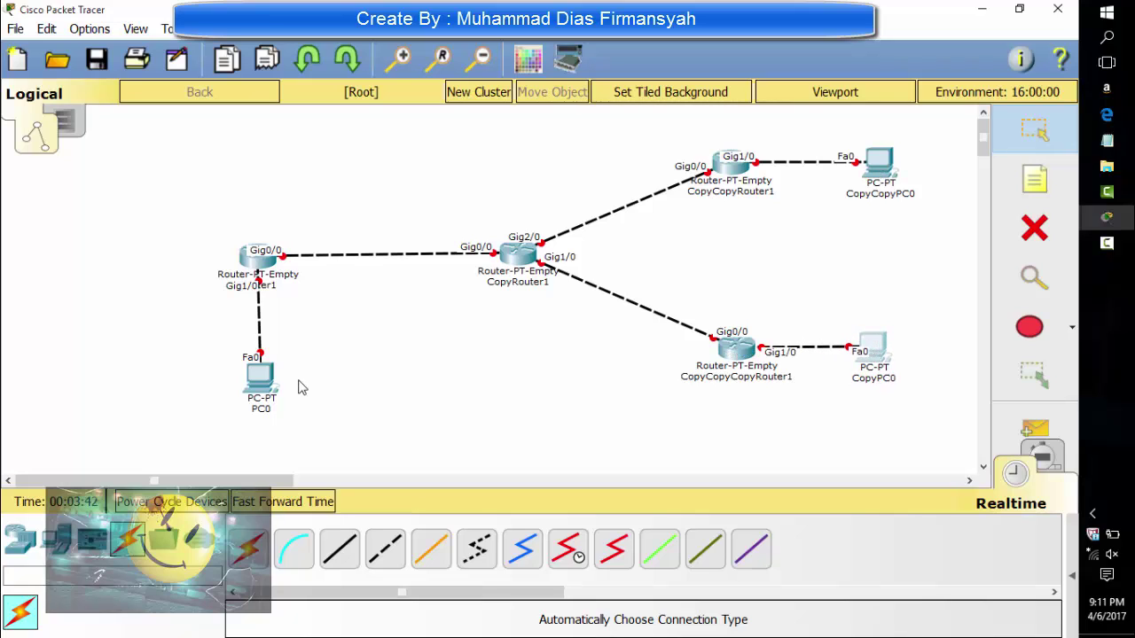
left_click_drag(269, 390, 261, 394)
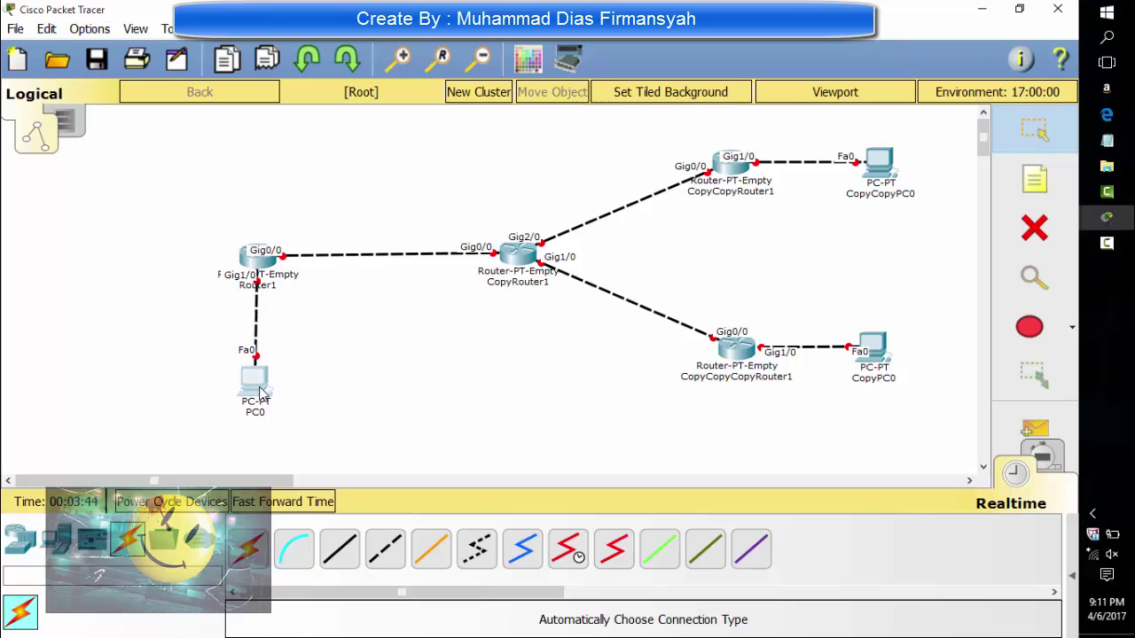
Label the Router1–PC0 link 172.16.1.0/24 and the link between Router1 and the central router 172.16.2.0/29.
left_click(1067, 175)
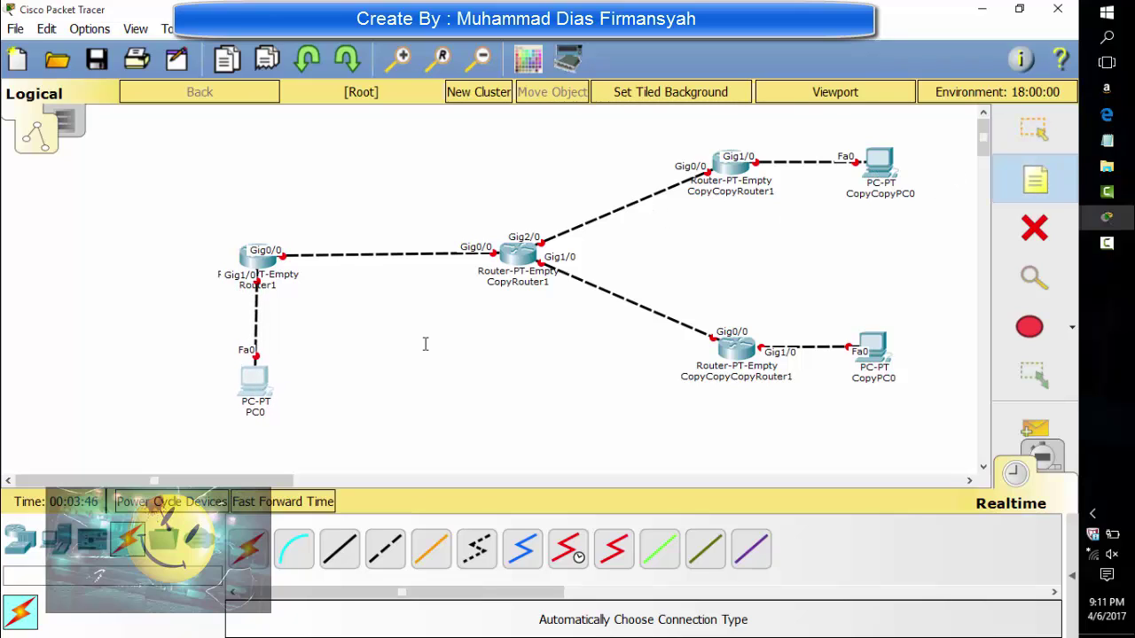
left_click(269, 311)
type("172.16.1.")
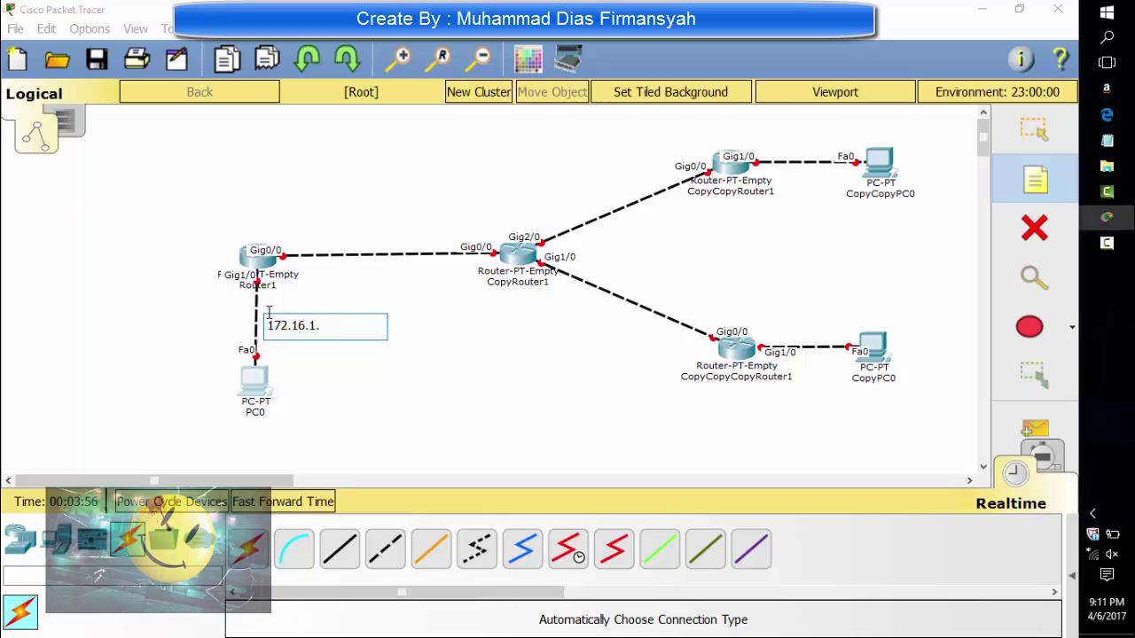
type("0/24")
left_click(305, 237)
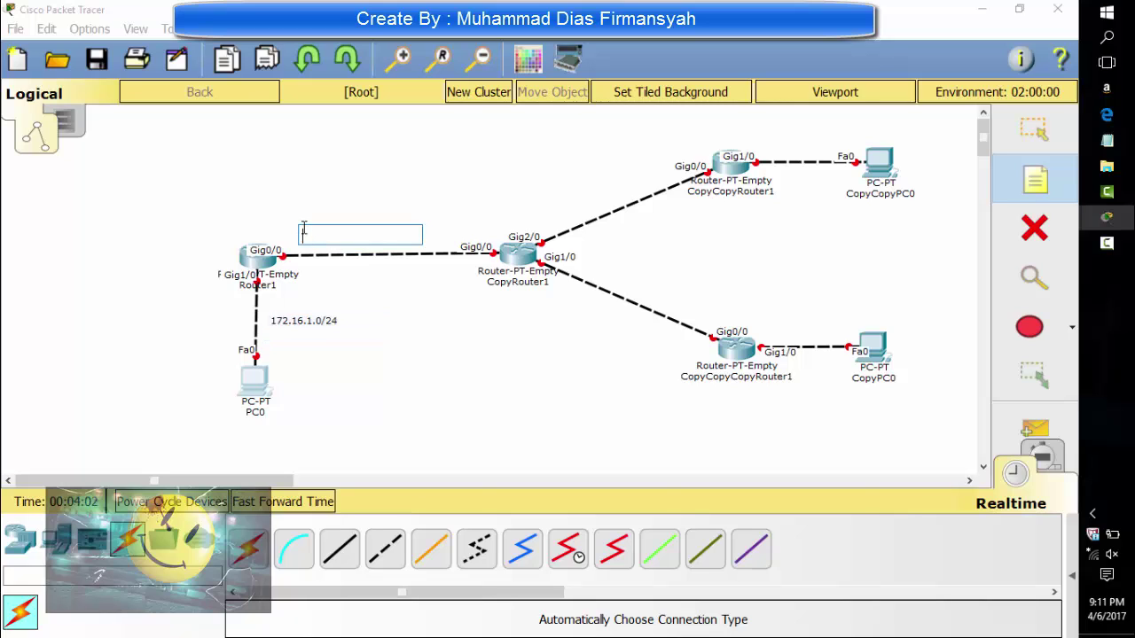
type("172.16.2.0/29")
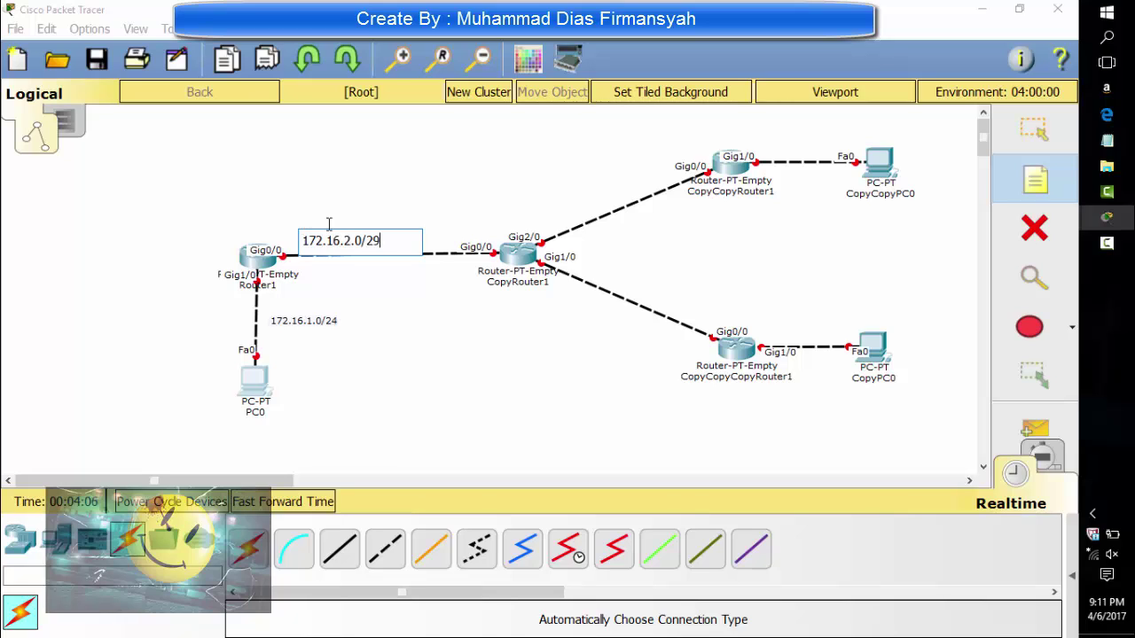
Label the central router's link to the upper-right router 172.16.3.0/29 and its link to the lower-right router 172.16.4.0/29.
left_click(560, 200)
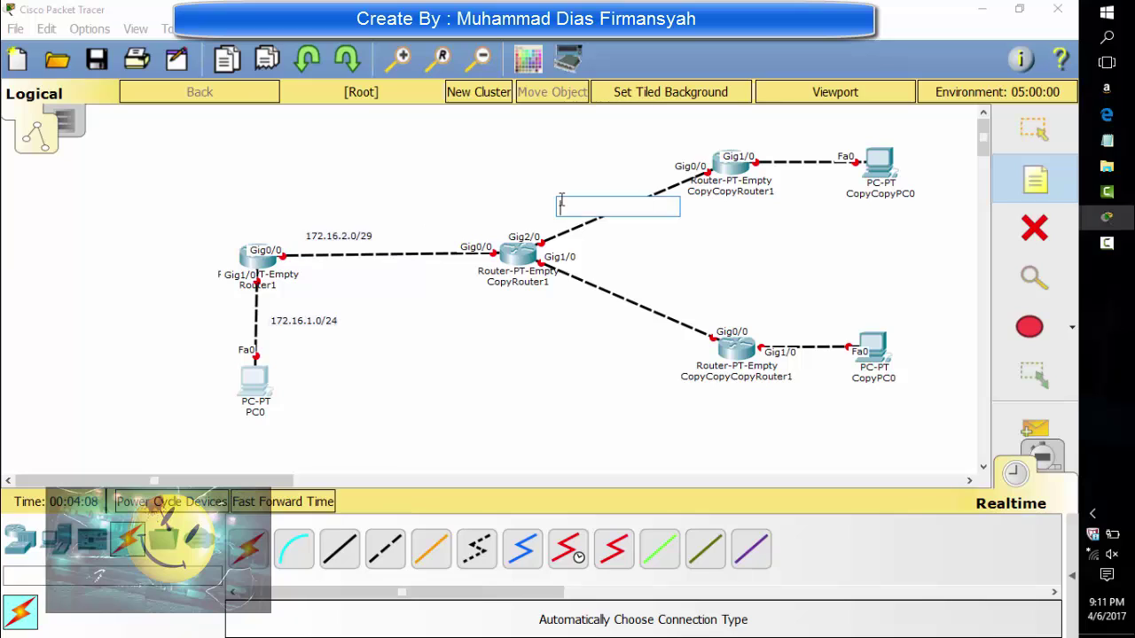
type("172.16")
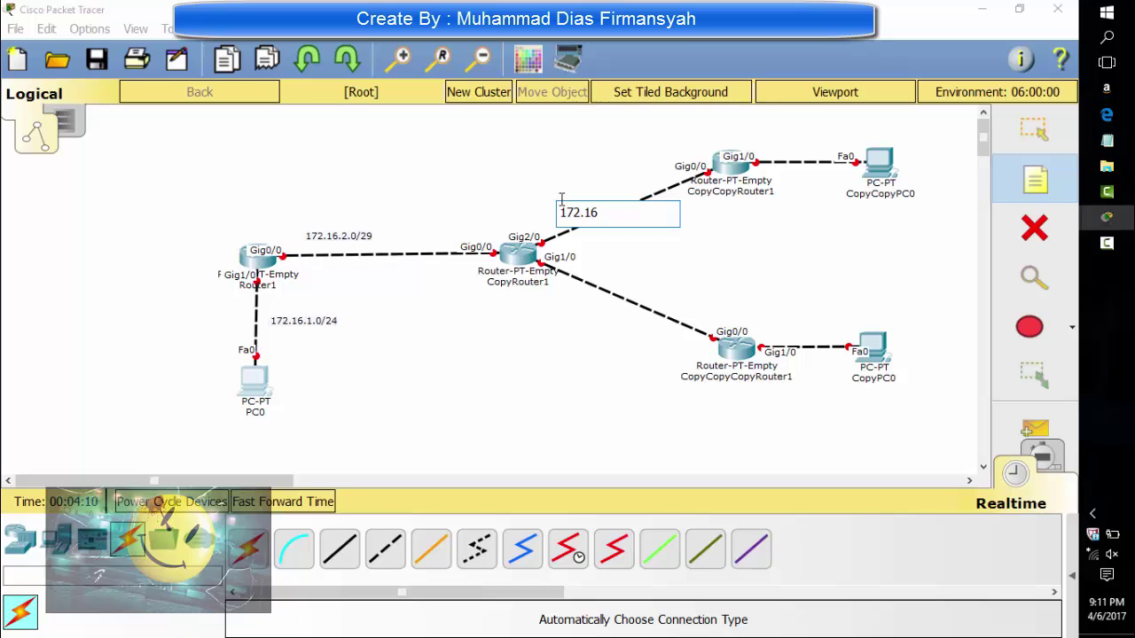
type(".3.0/29")
left_click(612, 199)
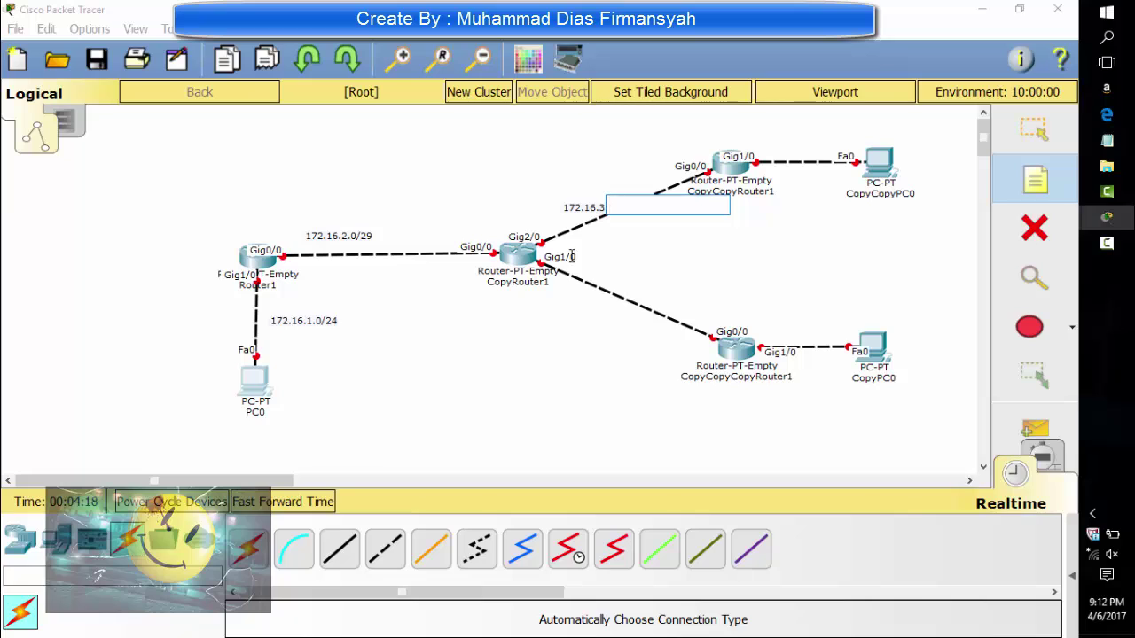
left_click(566, 307)
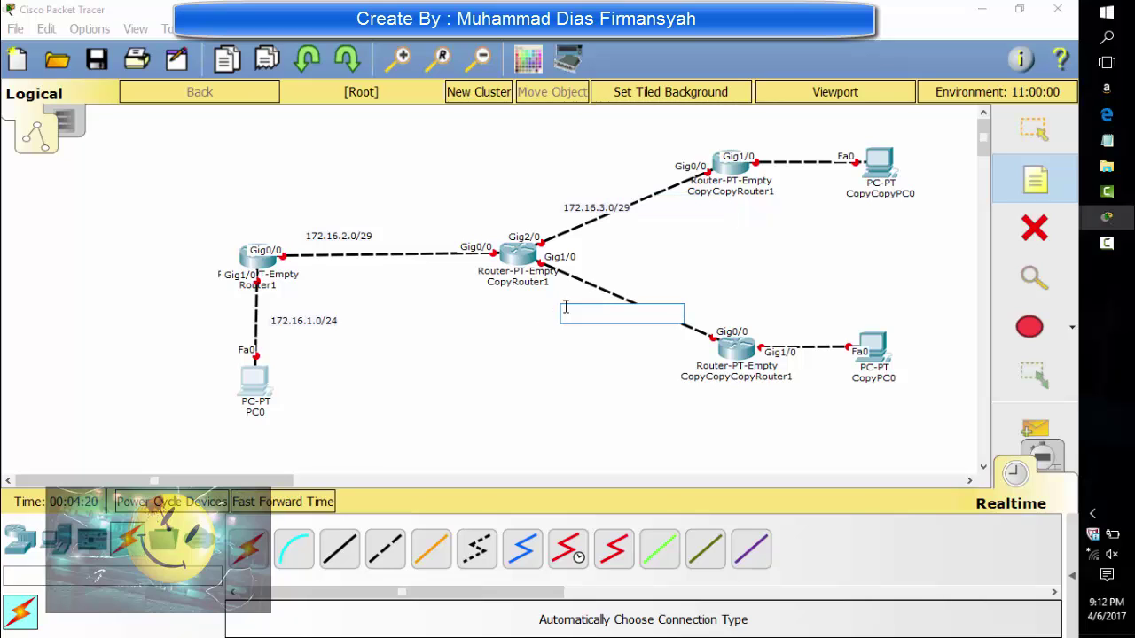
type("172.16")
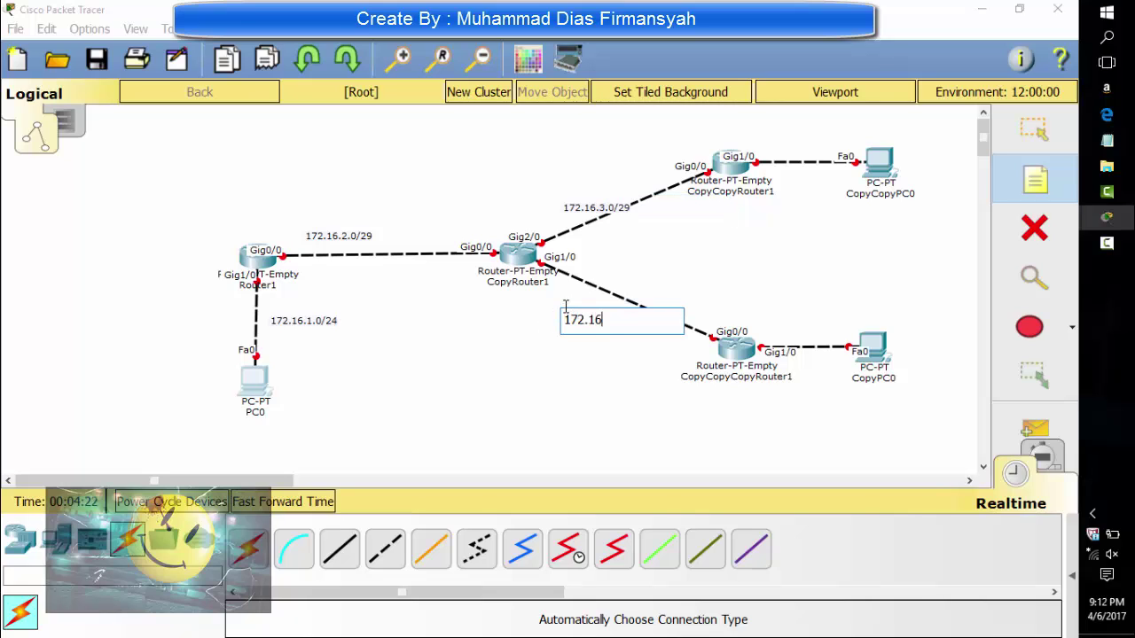
type(".4.0/29")
Label the upper-right router's PC link 172.16.5.0/24 and the lower-right router's PC link 172.16.6.0/24.
left_click(764, 150)
type("172.16.5.0/2")
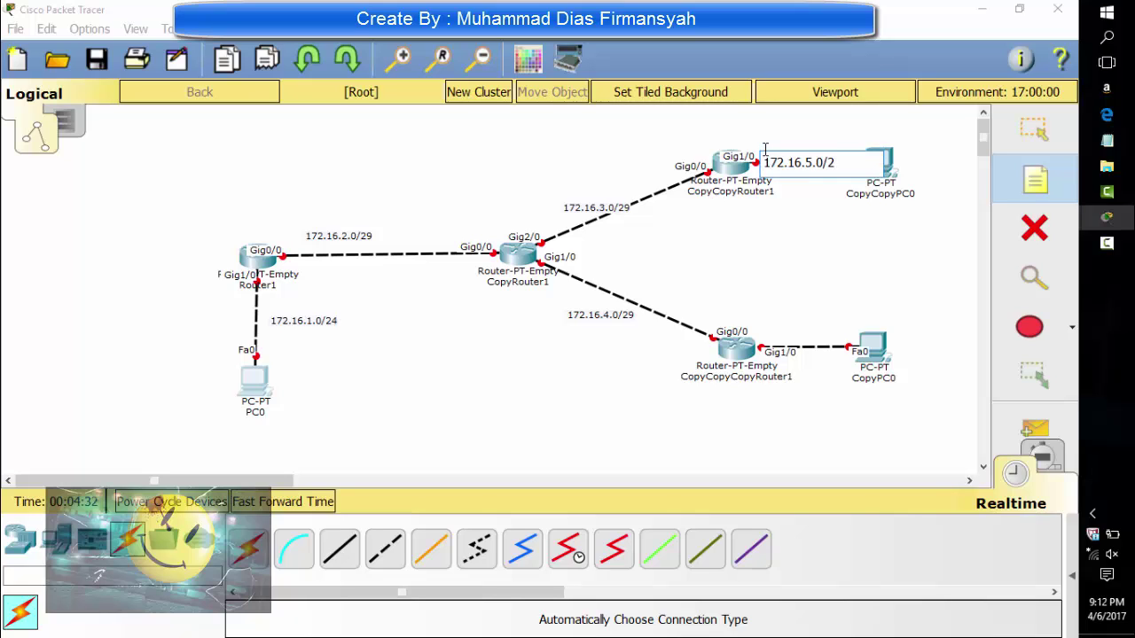
type("4")
left_click(773, 332)
type("17")
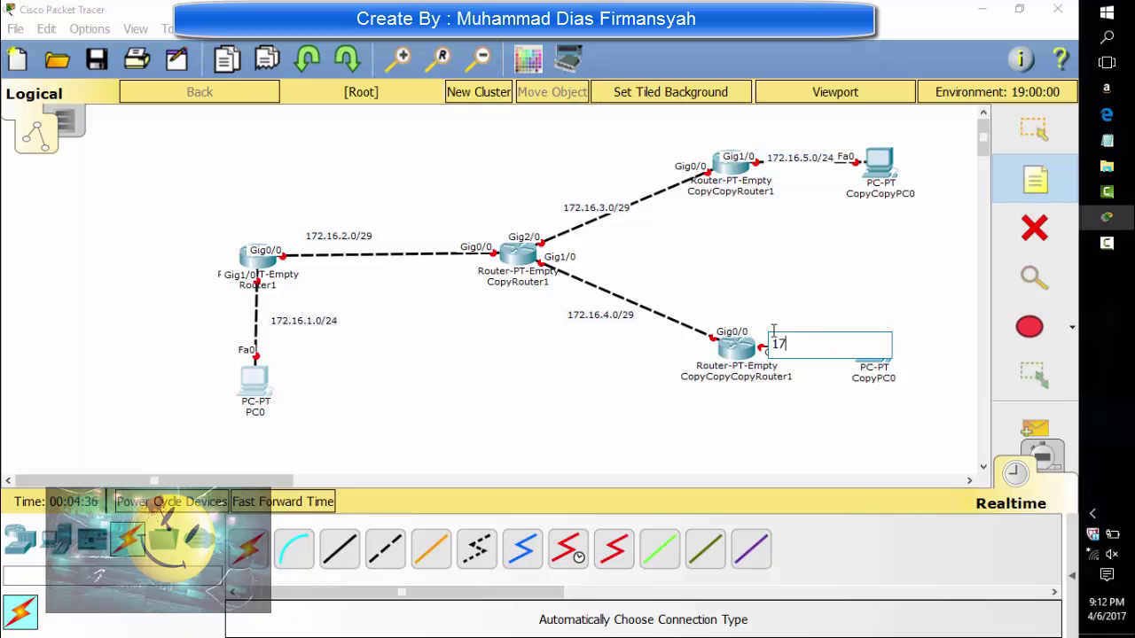
type("2.16.6.0/24")
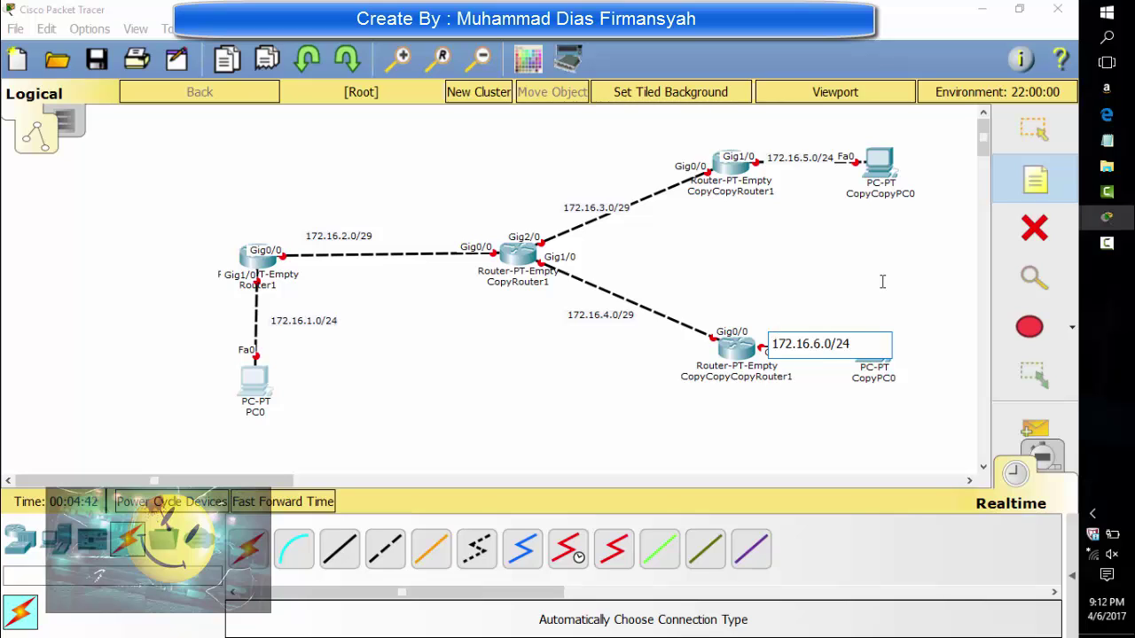
Move the 172.16.5.0/24 label slightly upward so it sits clear of its cable.
left_click(1034, 130)
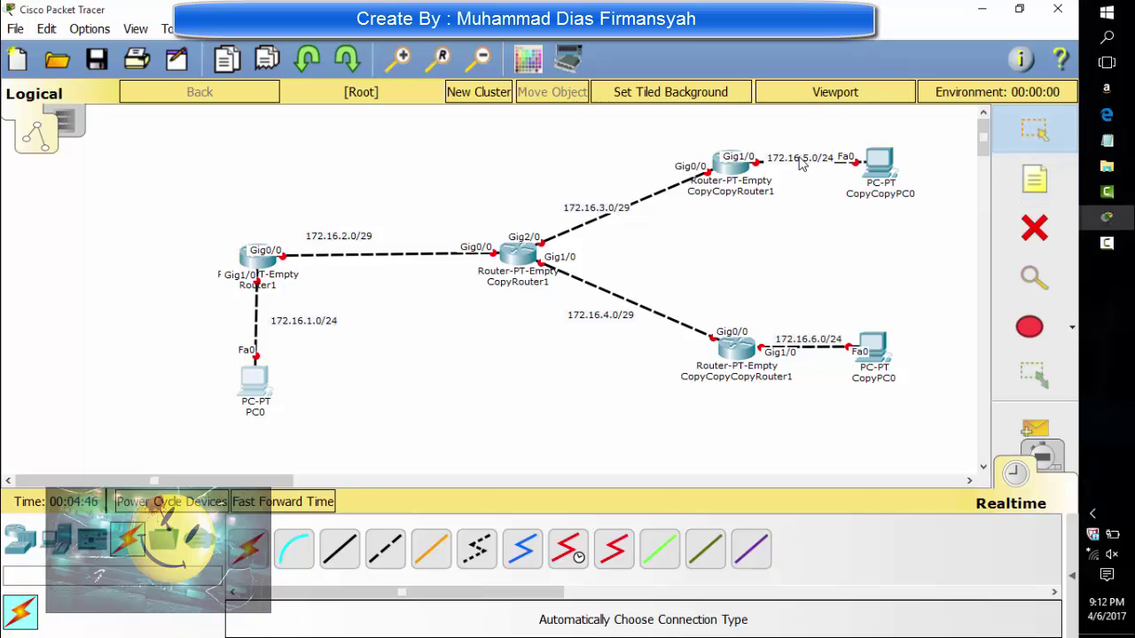
double_click(798, 159)
left_click(808, 132)
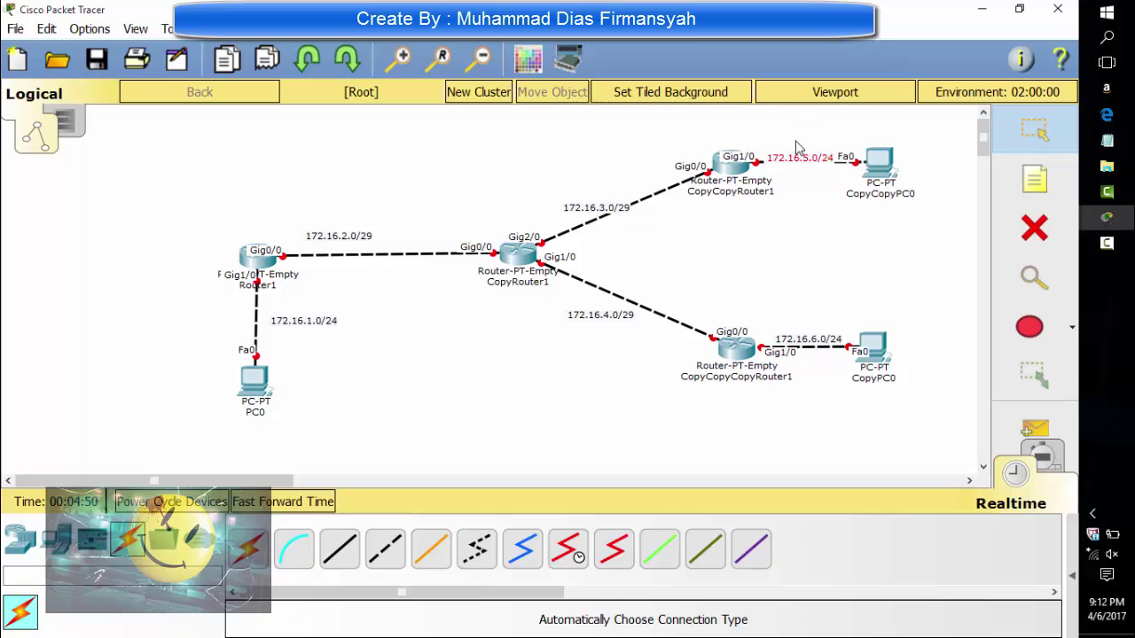
left_click_drag(793, 161, 788, 152)
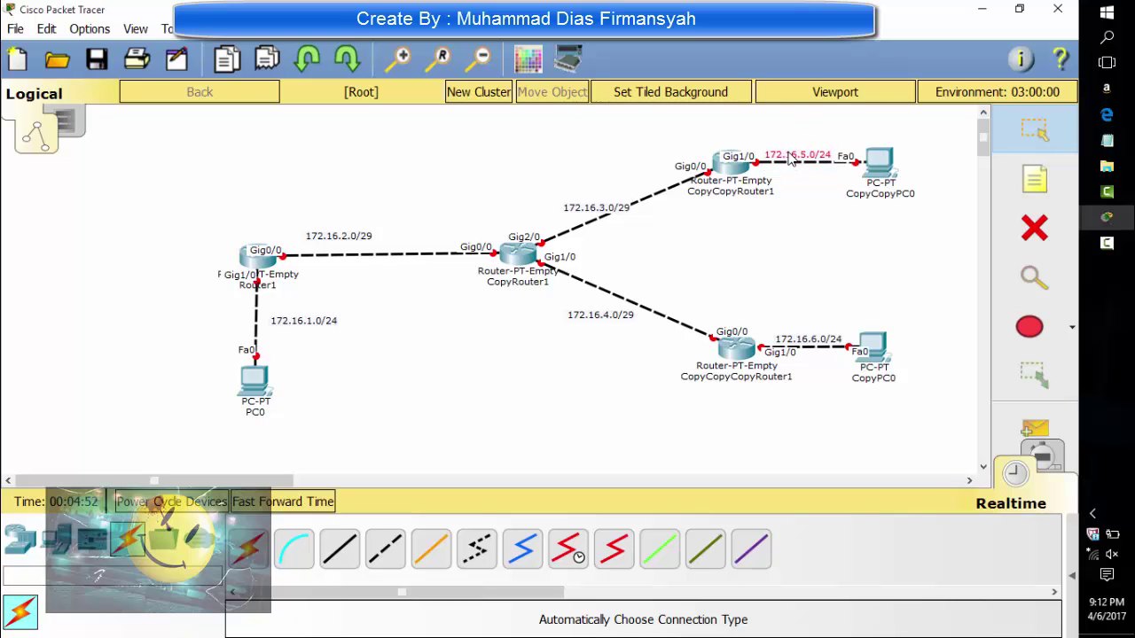
Open Router1's command line, decline the configuration dialog, and set the hostname to R1 in global configuration mode.
left_click(260, 266)
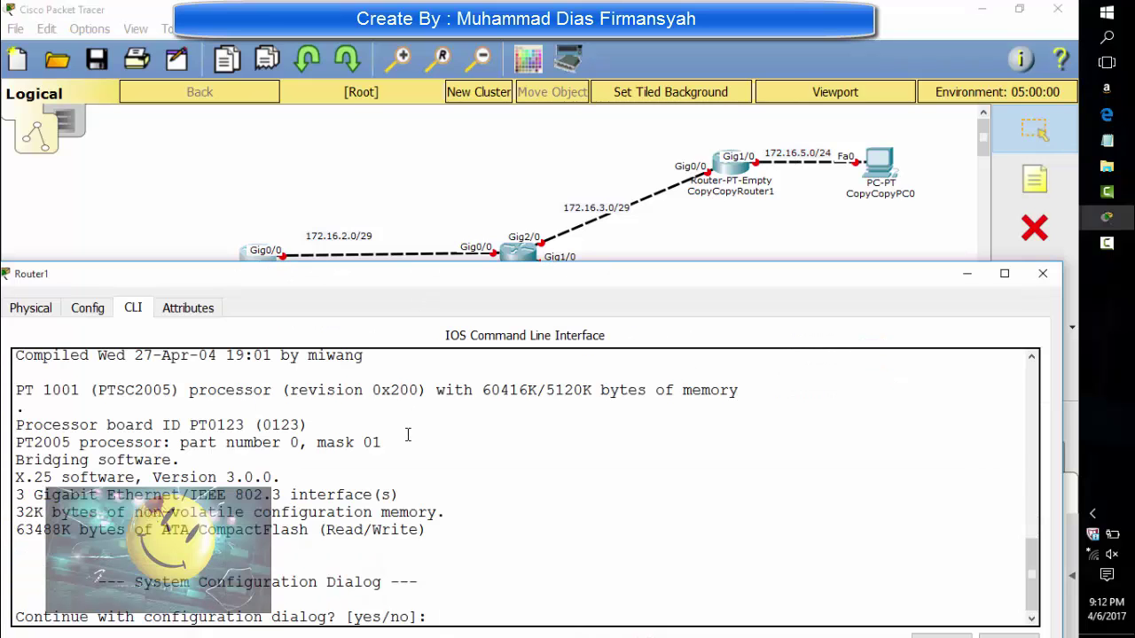
type("no")
key("Return")
key("Return")
type("en")
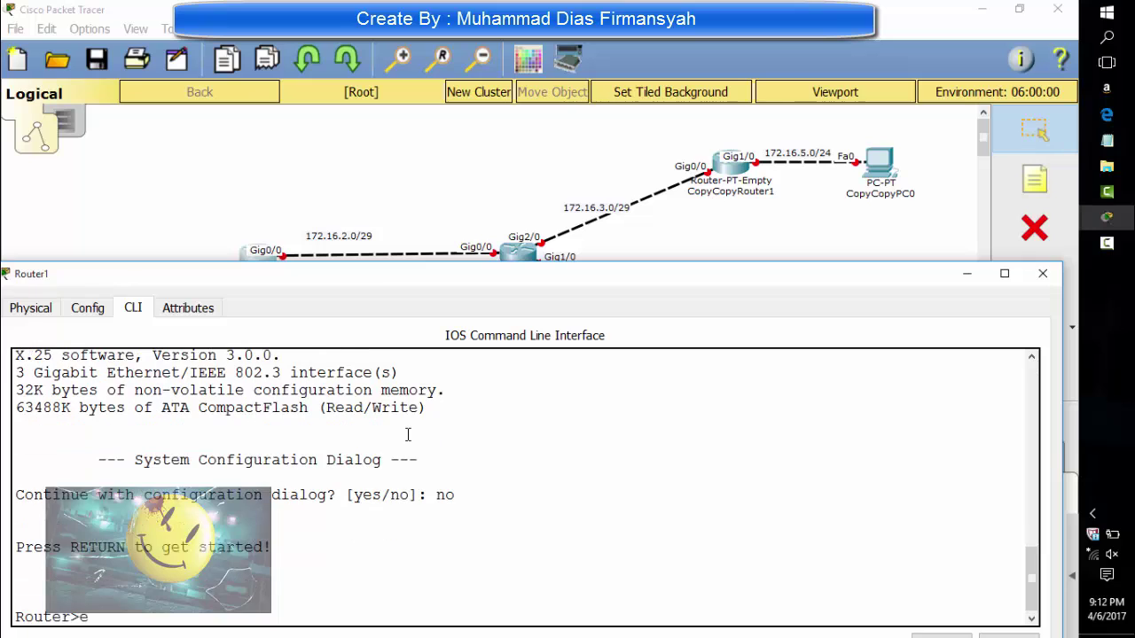
key("Return")
type("conf")
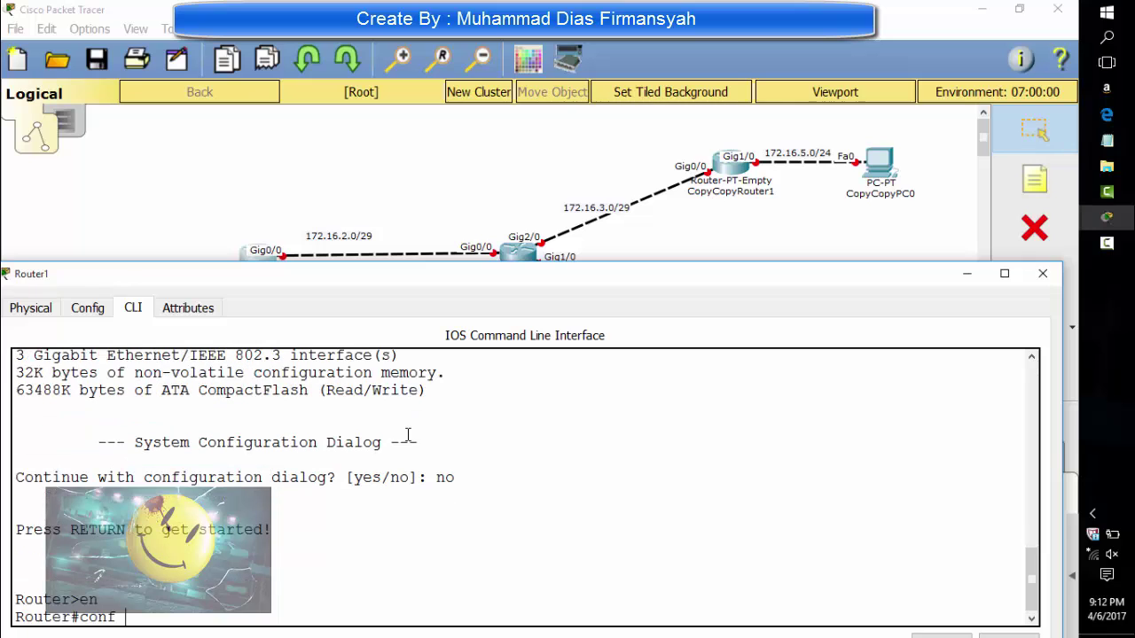
type(" t")
key("Return")
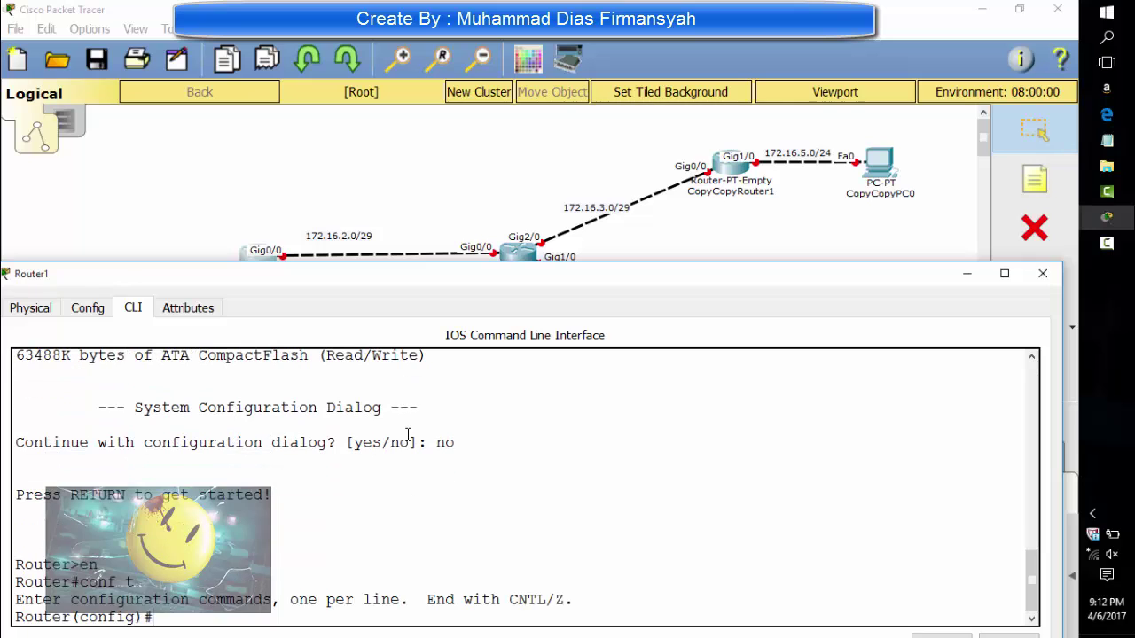
type("host R1")
key("Return")
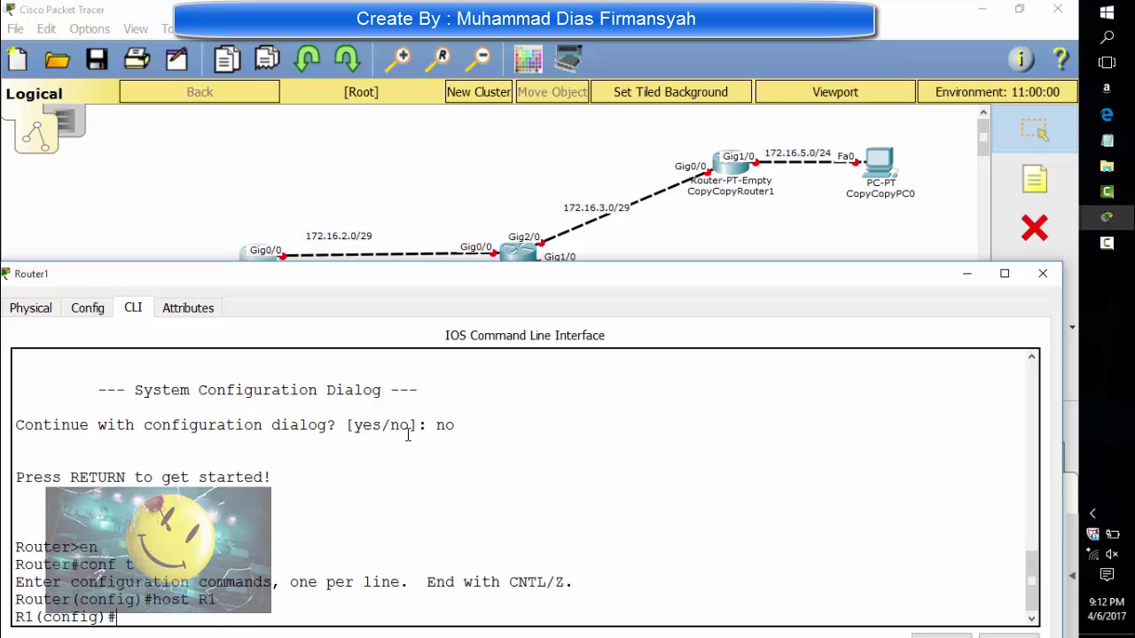
Assign 172.16.2.1 with mask 255.255.255.248 to R1's interface g0/0, enable it and exit interface configuration.
type("int g0/0")
key("Return")
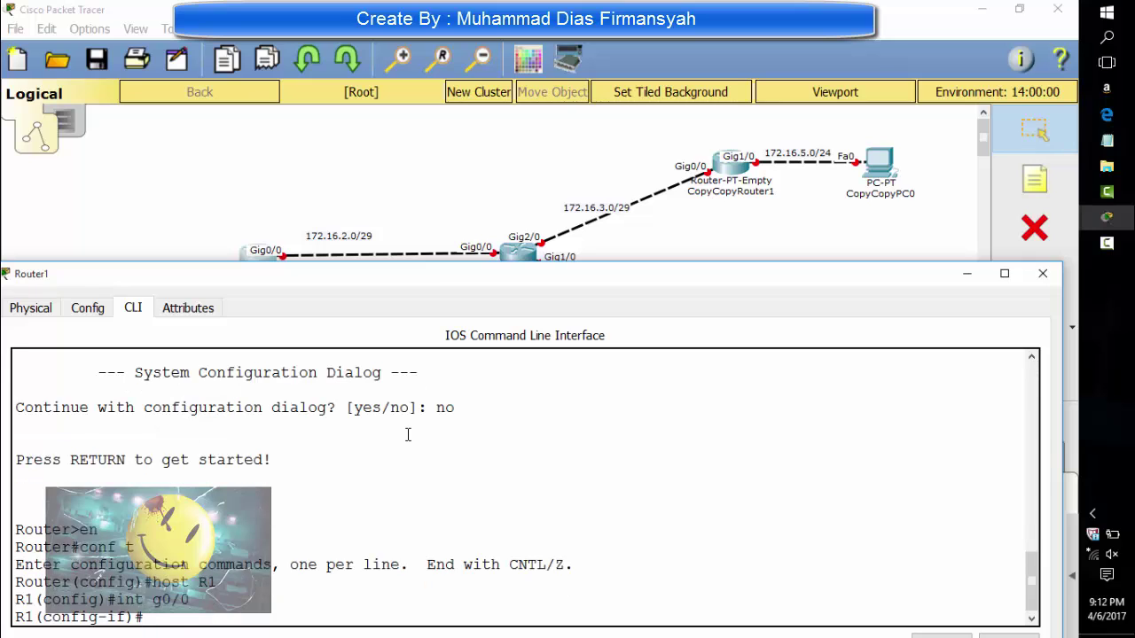
type("ip ad")
key("Tab")
type("172")
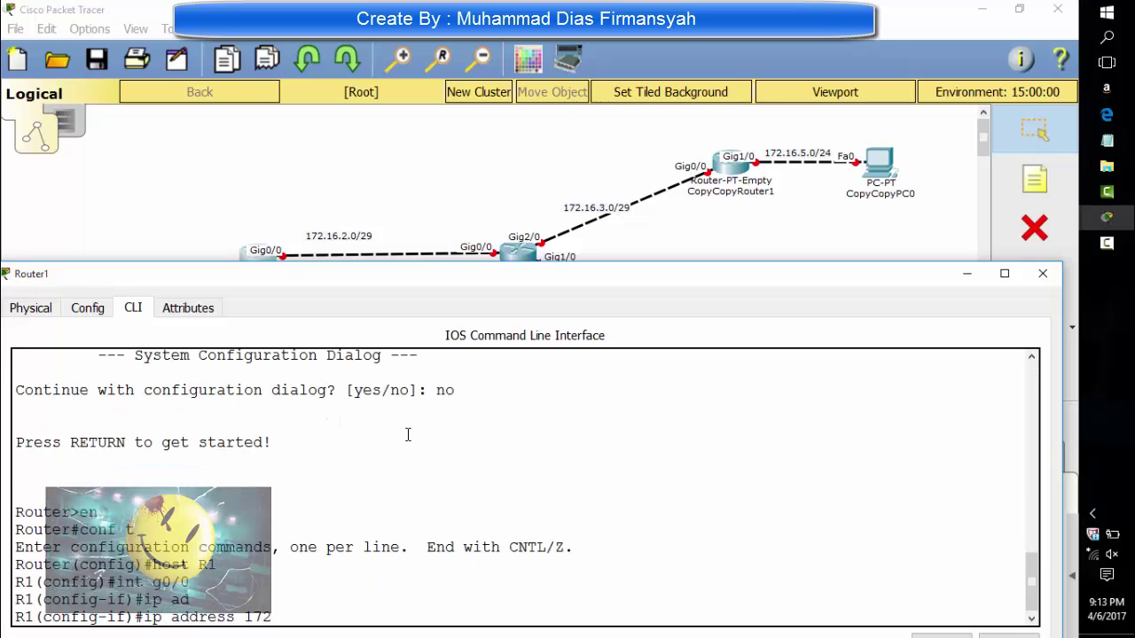
type(".16.2.1 255.255.25")
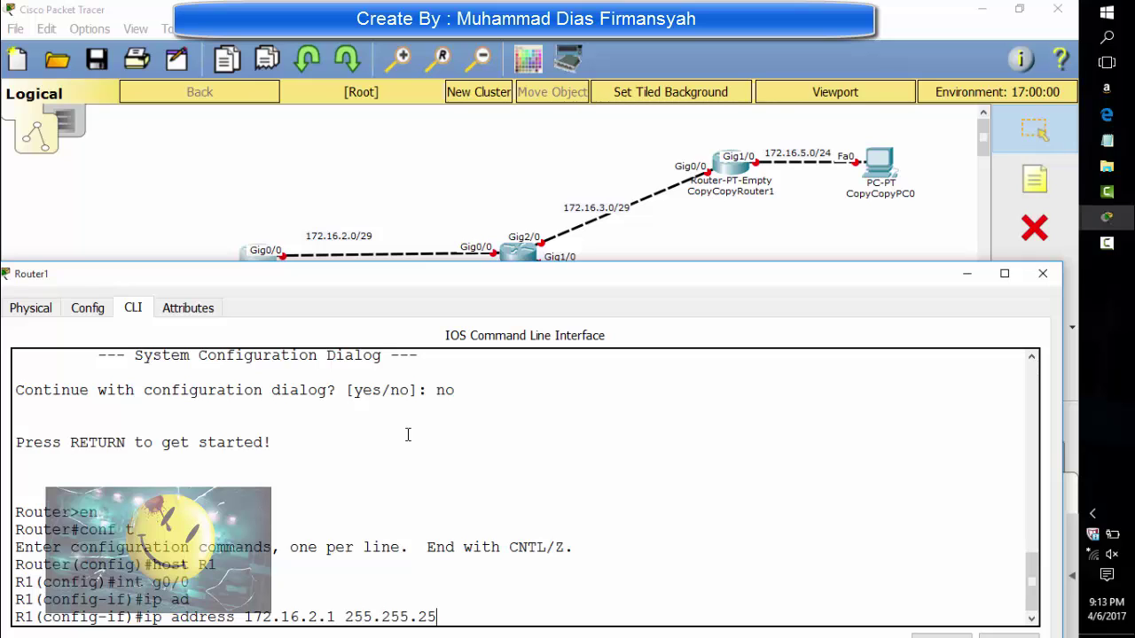
type("5.248")
key("Return")
type("no sh")
key("Return")
type("ex")
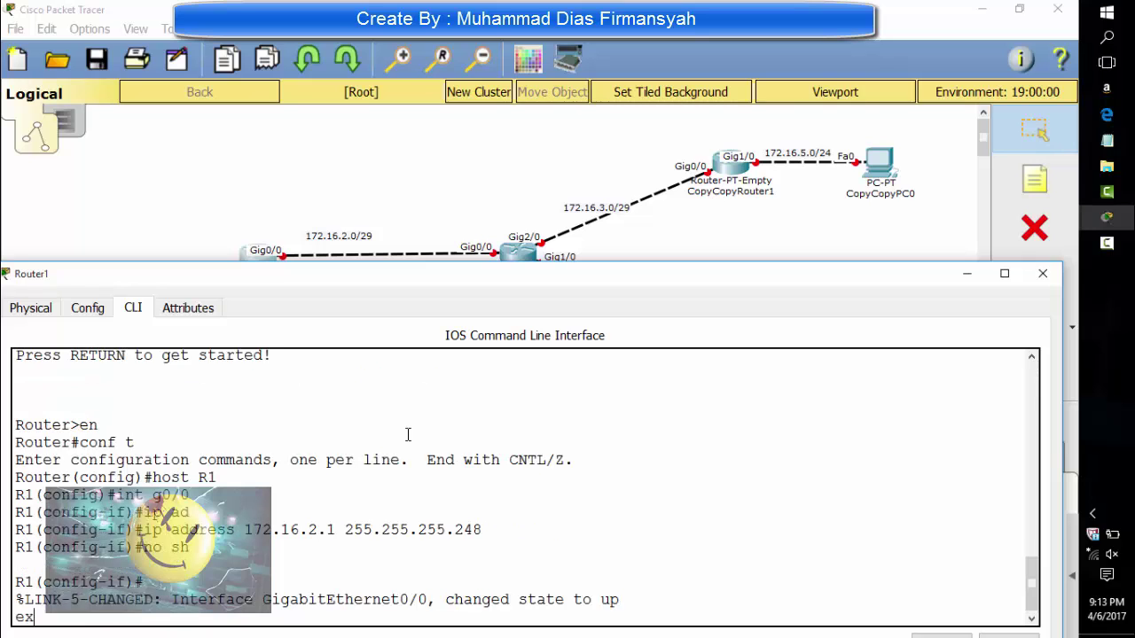
key("Return")
Assign 172.16.1.1 with mask 255.255.255.248 to R1's interface g1/0, enable it, and return to the topology workspace.
type("int g")
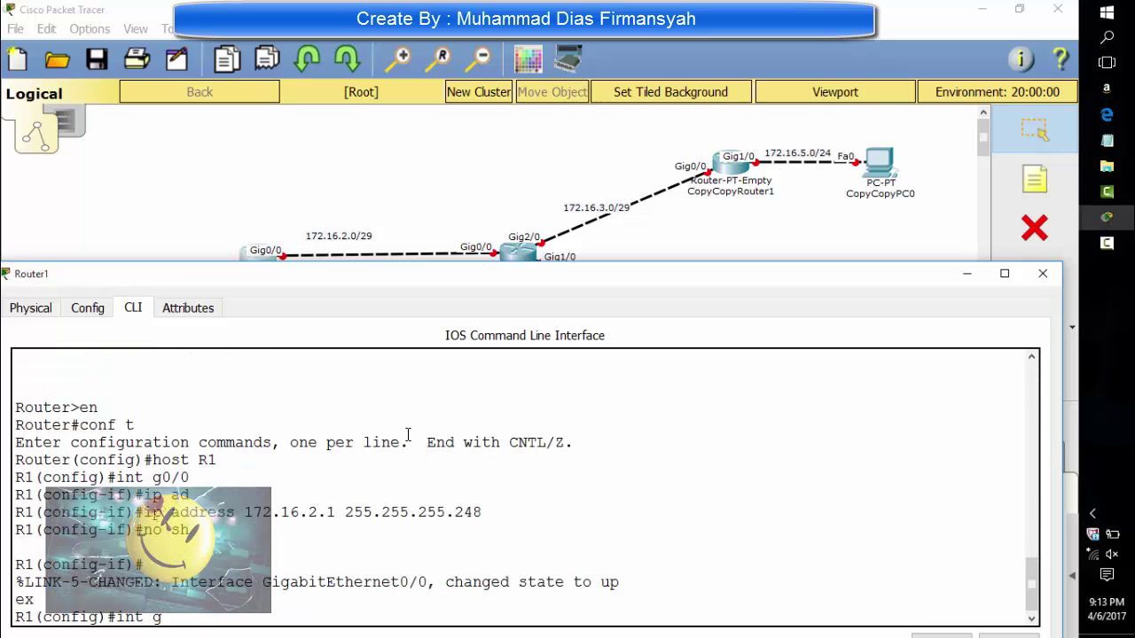
type("1/0")
key("Return")
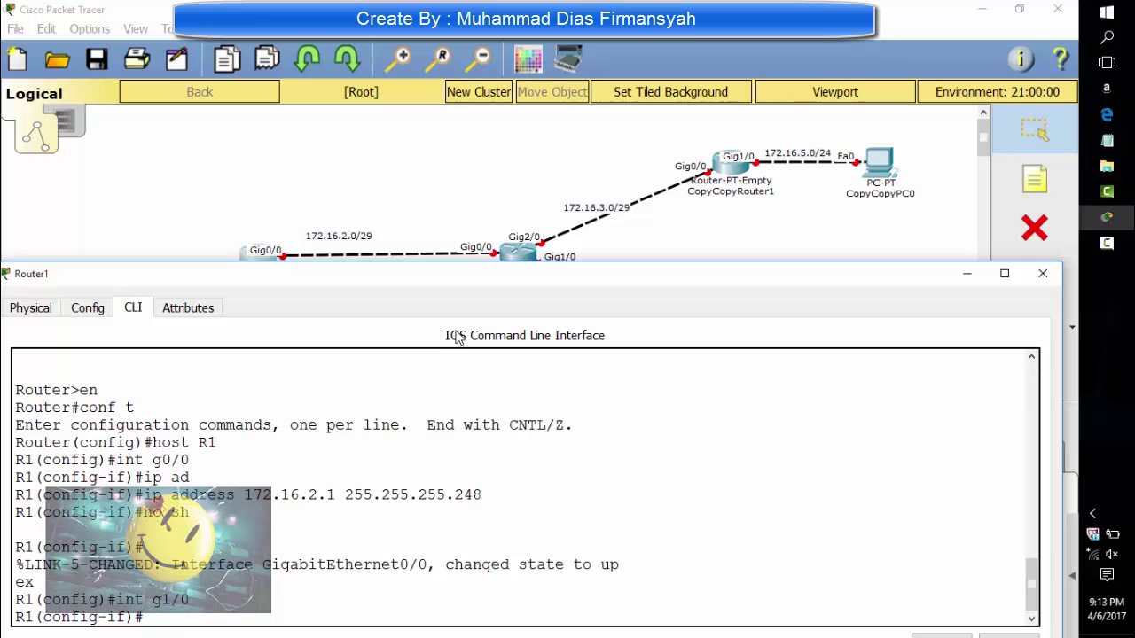
mouse_move(504, 285)
left_mouse_down()
mouse_move(501, 352)
mouse_move(500, 283)
mouse_move(500, 298)
left_mouse_up()
type("ip ad")
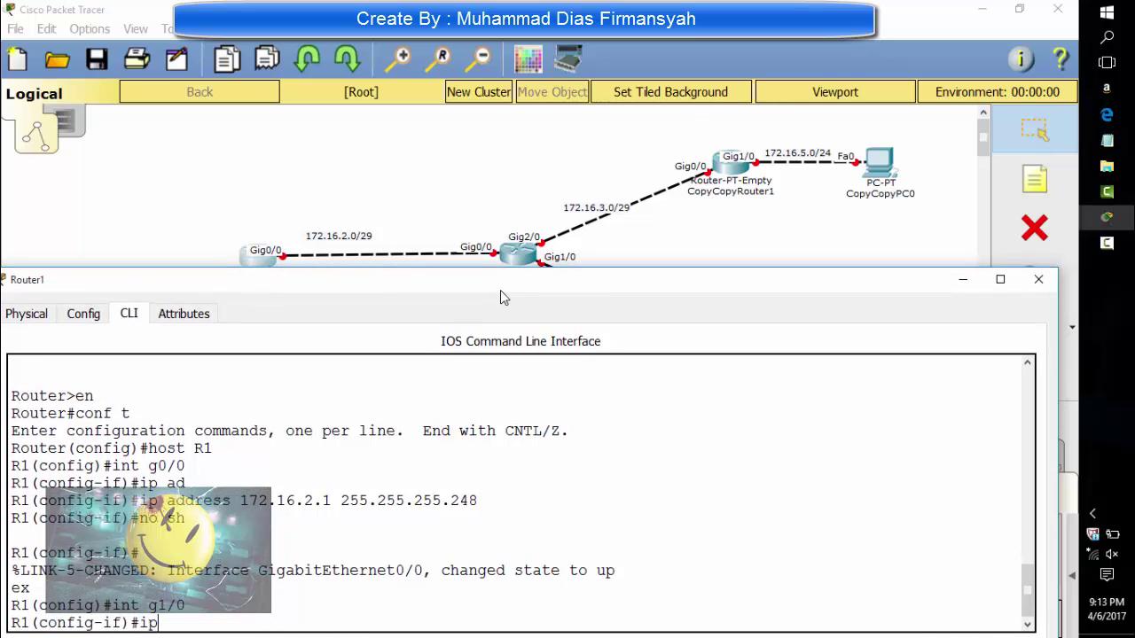
key("Tab")
type("172.16")
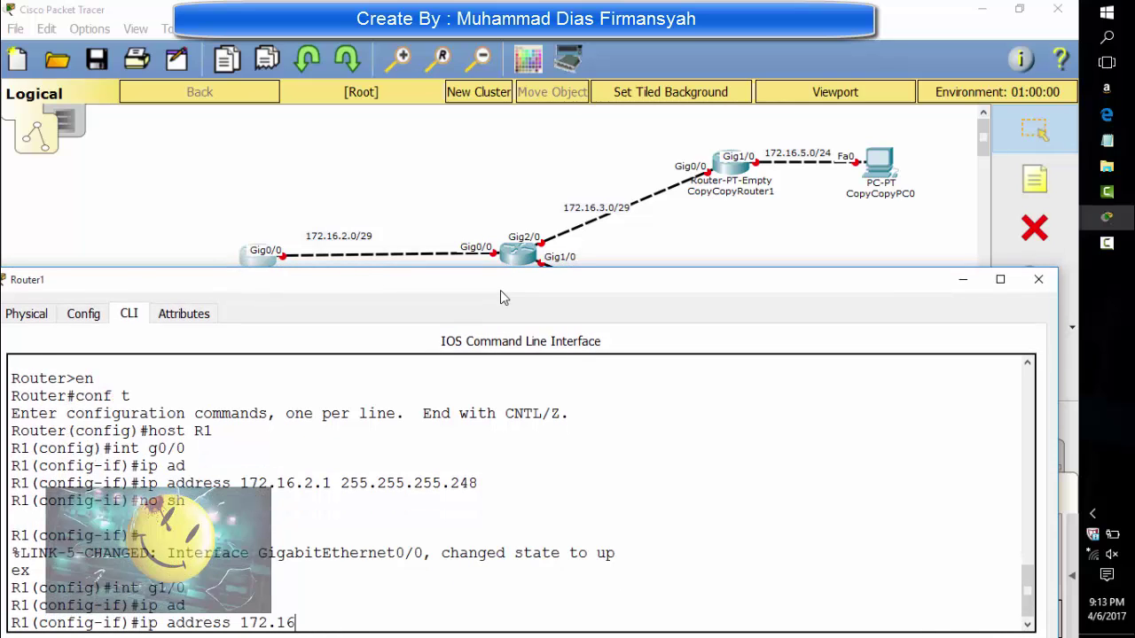
type(".1.1 255.255.255.248")
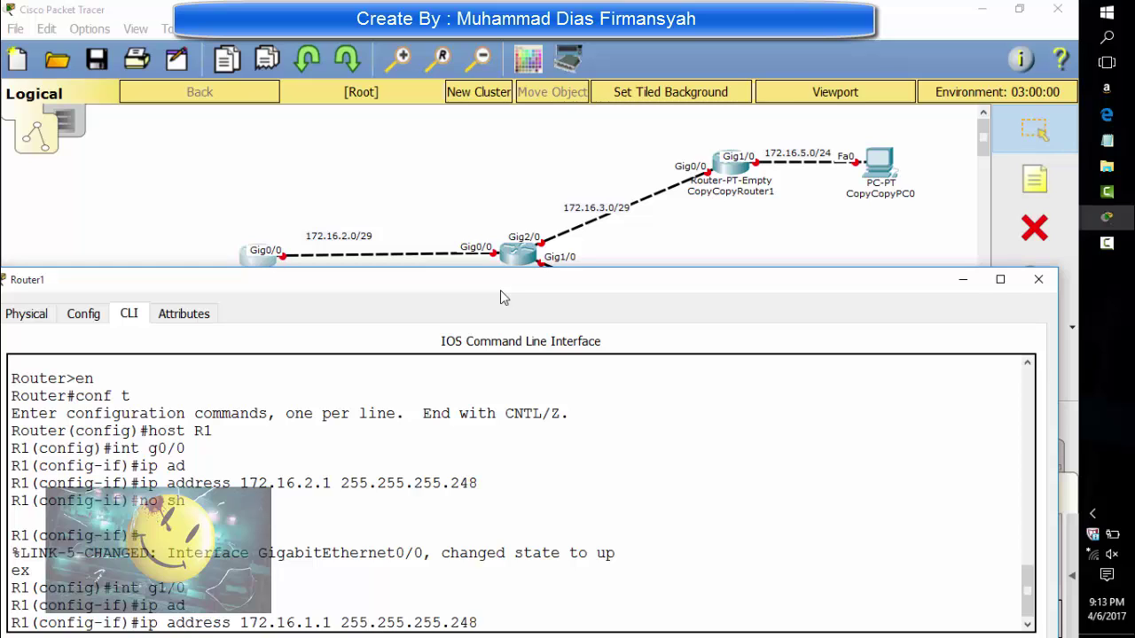
key("Return")
type("no")
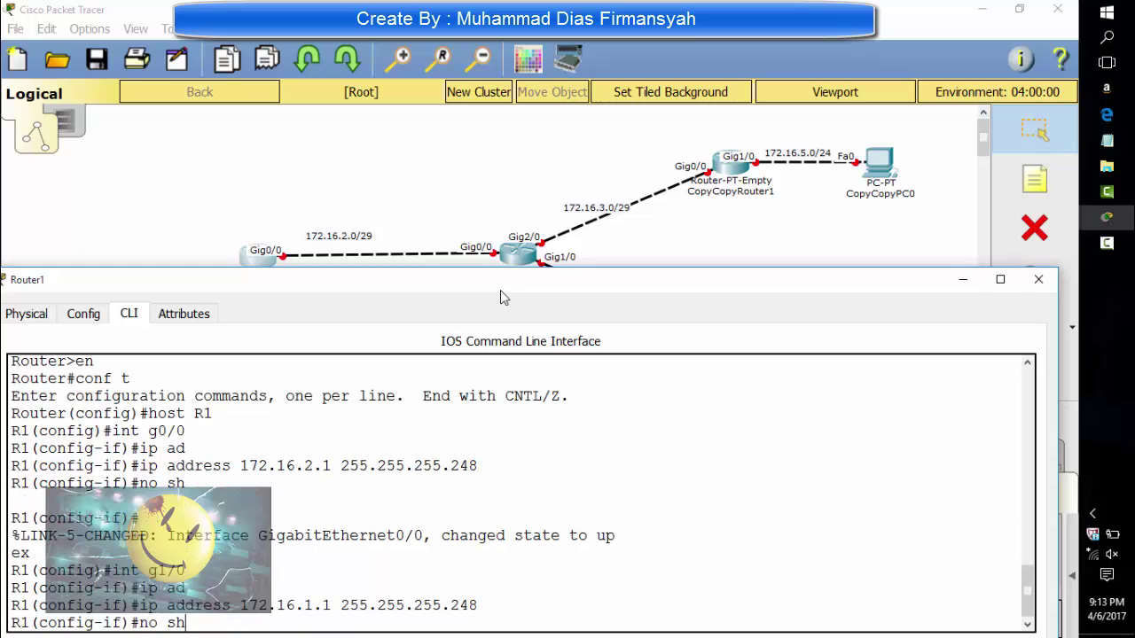
type(" sh")
key("Return")
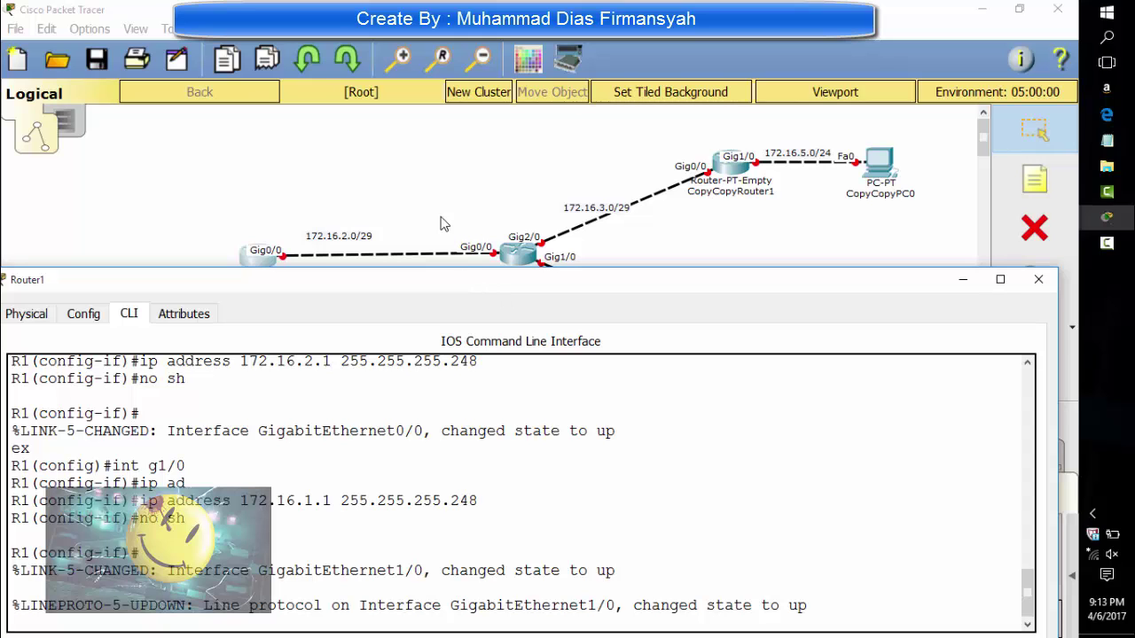
left_click(422, 181)
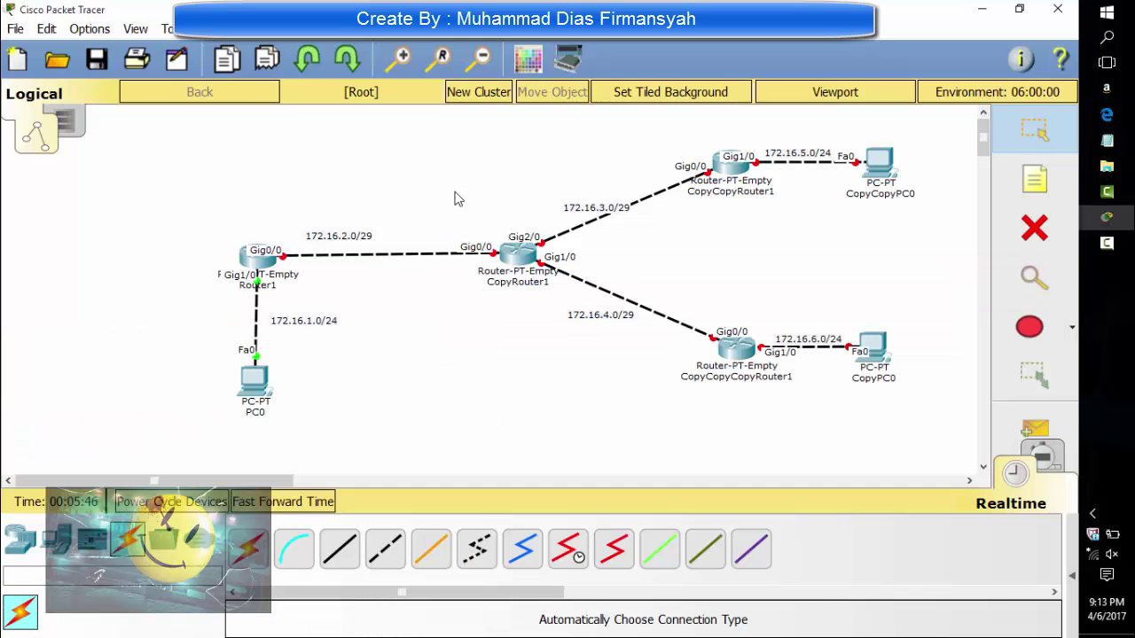
Open the central router's command line, with its window widened and moved down to keep the upper topology in view.
left_click(518, 252)
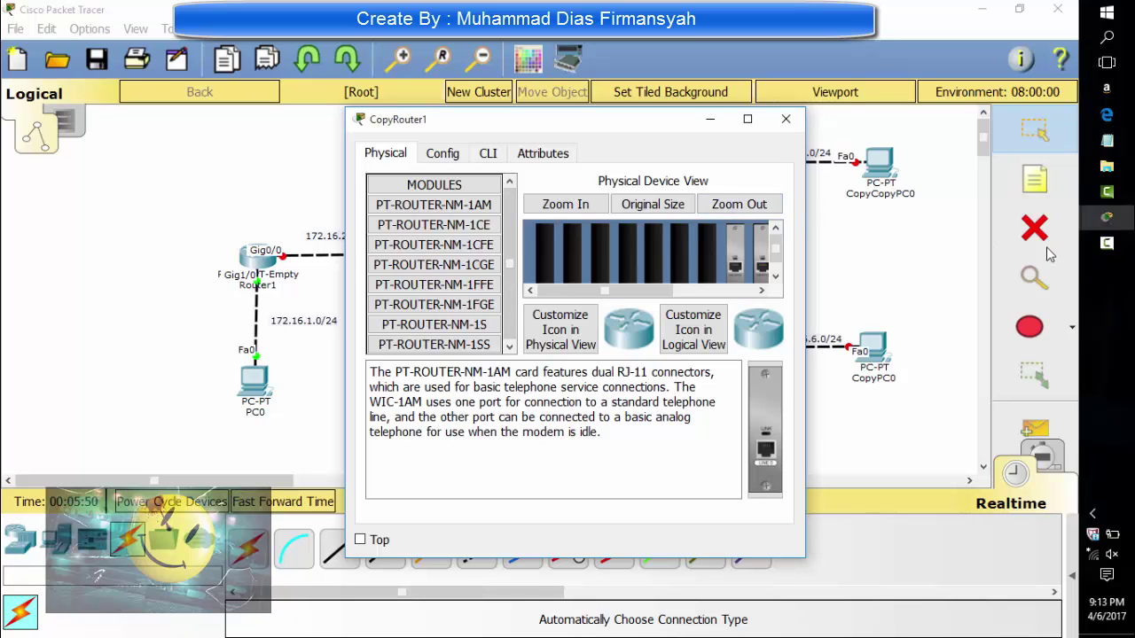
left_click_drag(806, 232, 1076, 170)
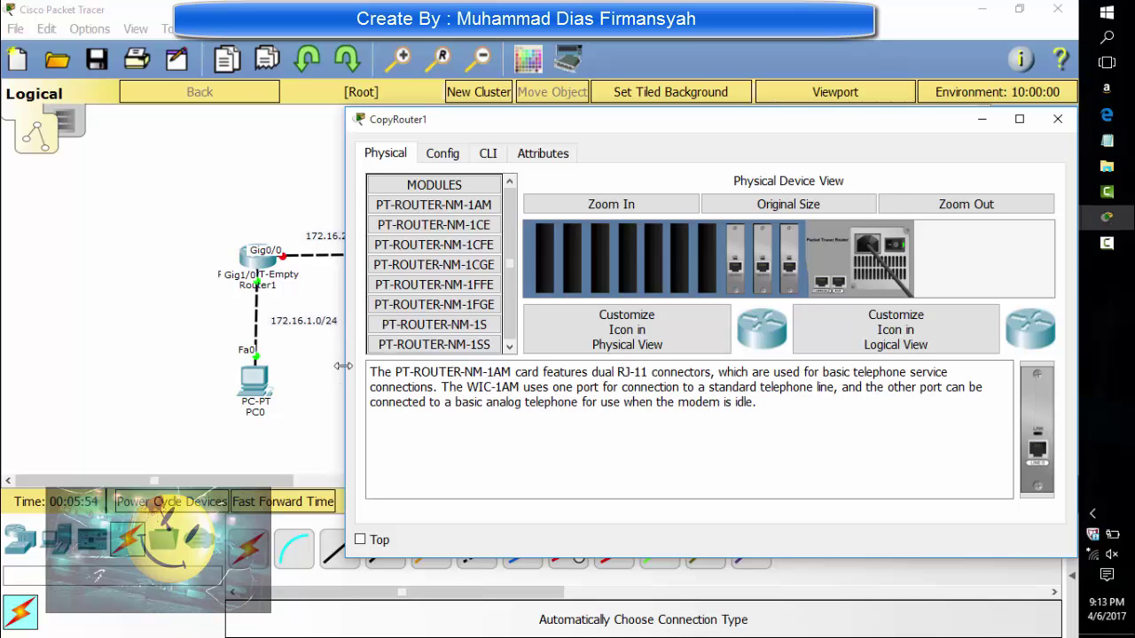
left_click_drag(340, 366, 1, 366)
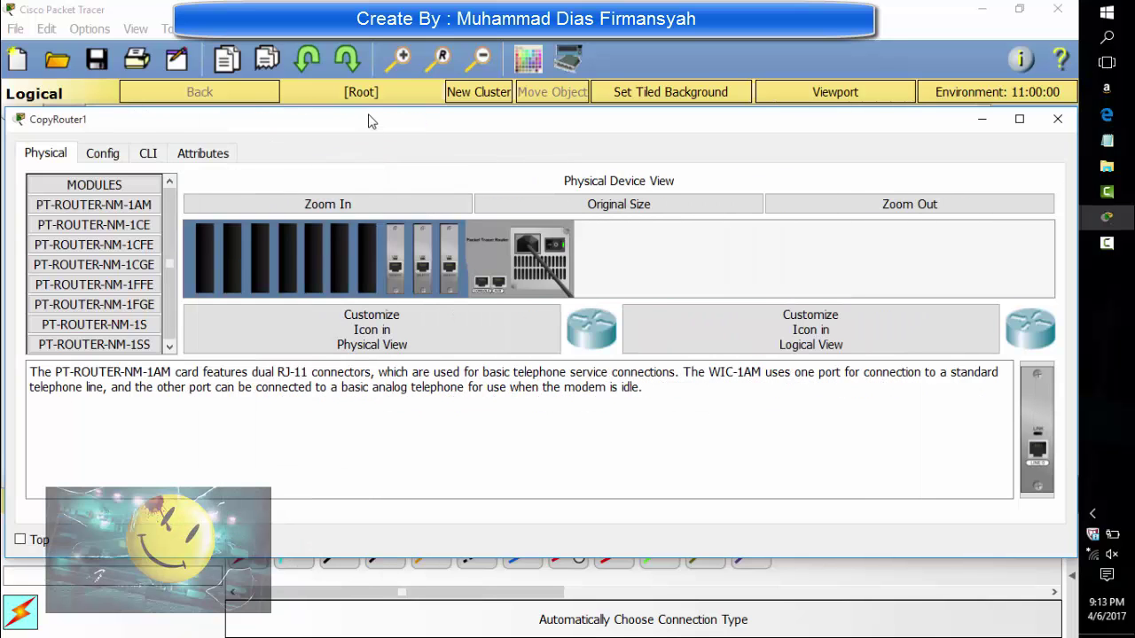
left_click_drag(359, 122, 372, 280)
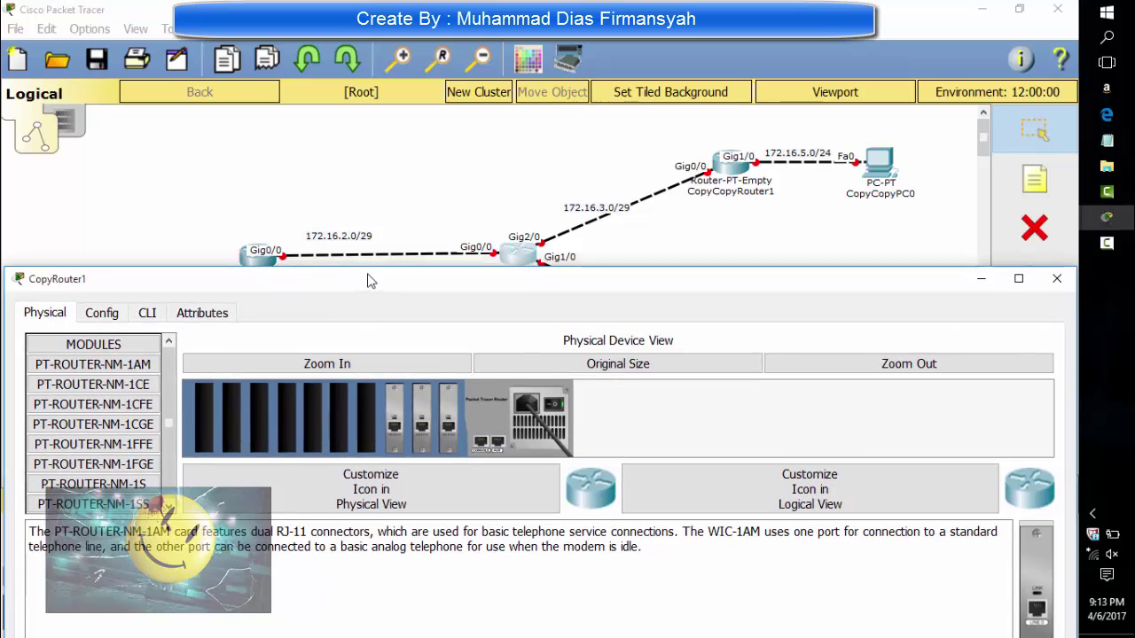
left_click(141, 321)
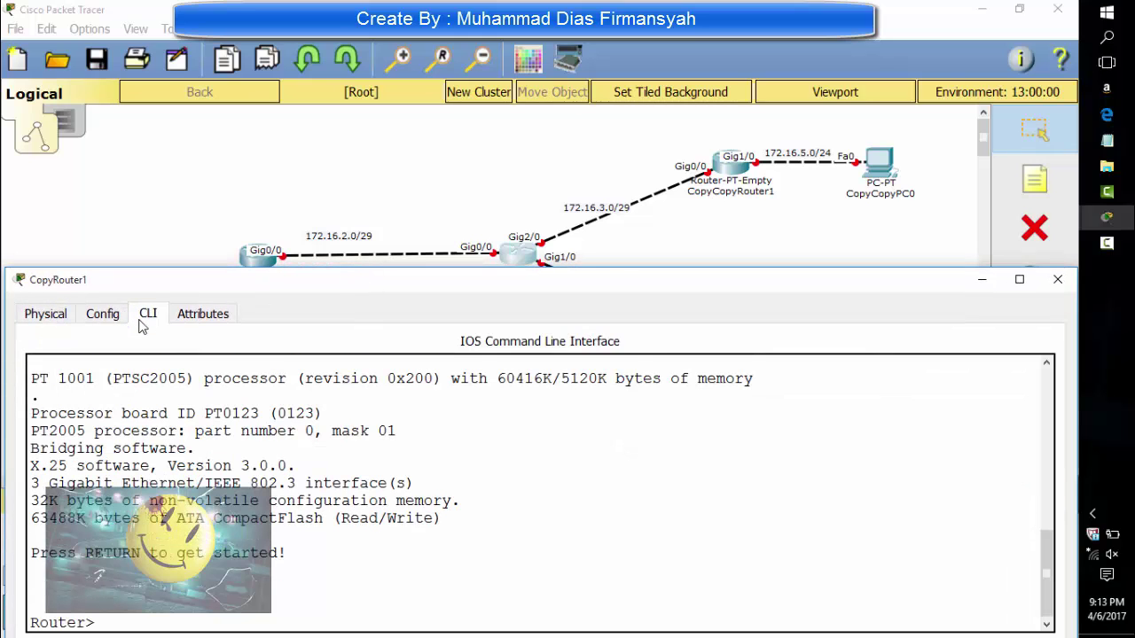
Enter global configuration mode on the central router and set its hostname to R2.
type("en")
key("Return")
type("conf t")
key("Return")
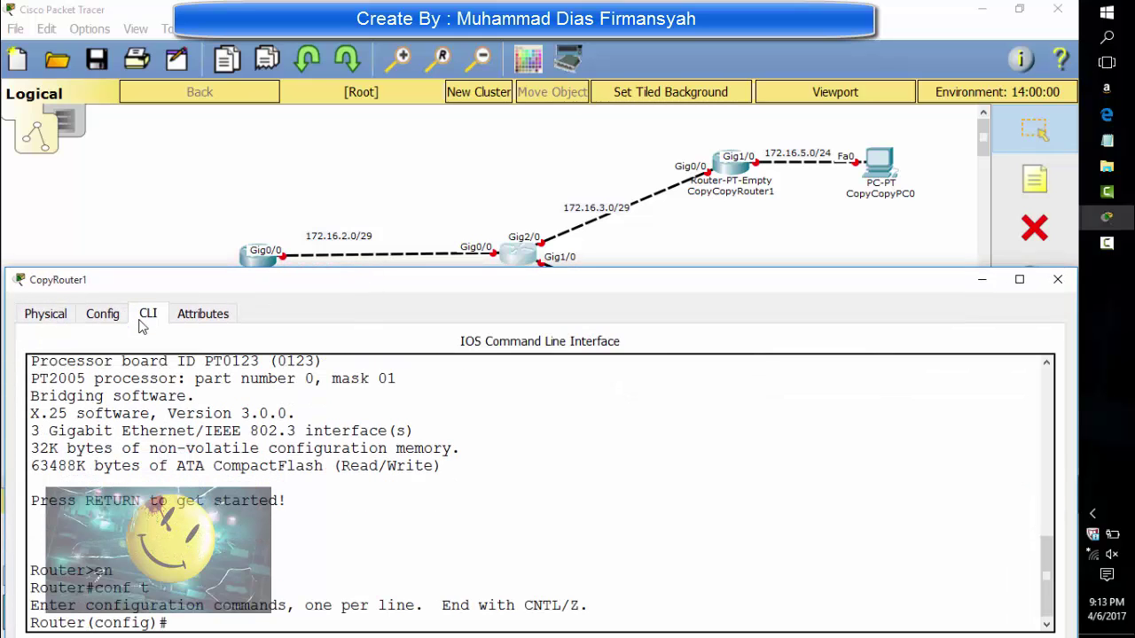
type("host")
key("Tab")
type("2")
key("Return")
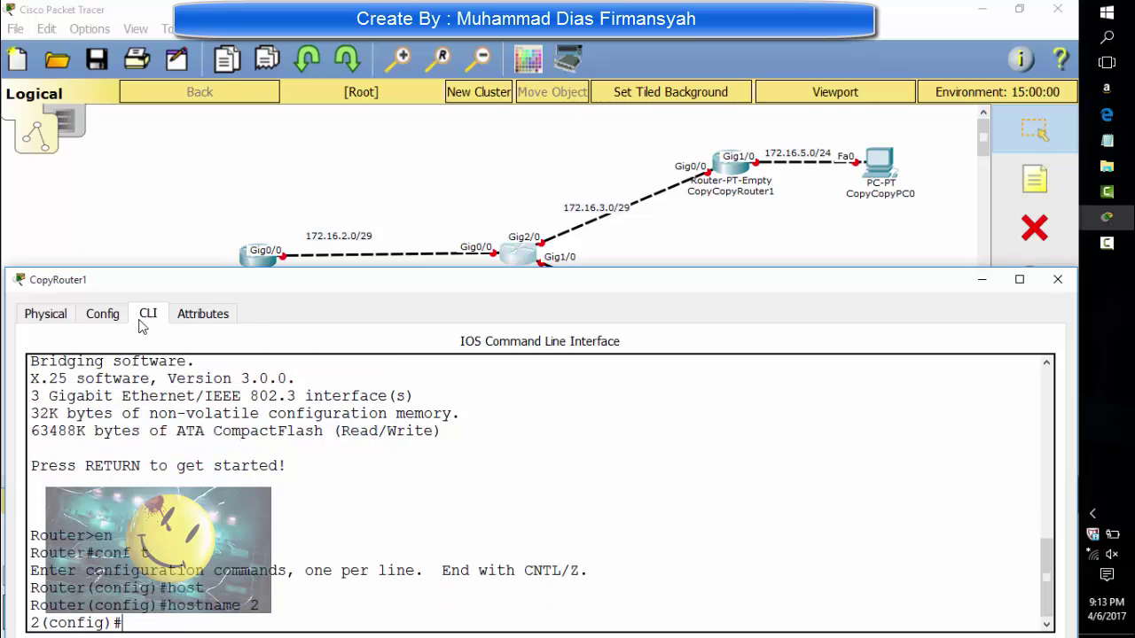
key("Up")
type("R2")
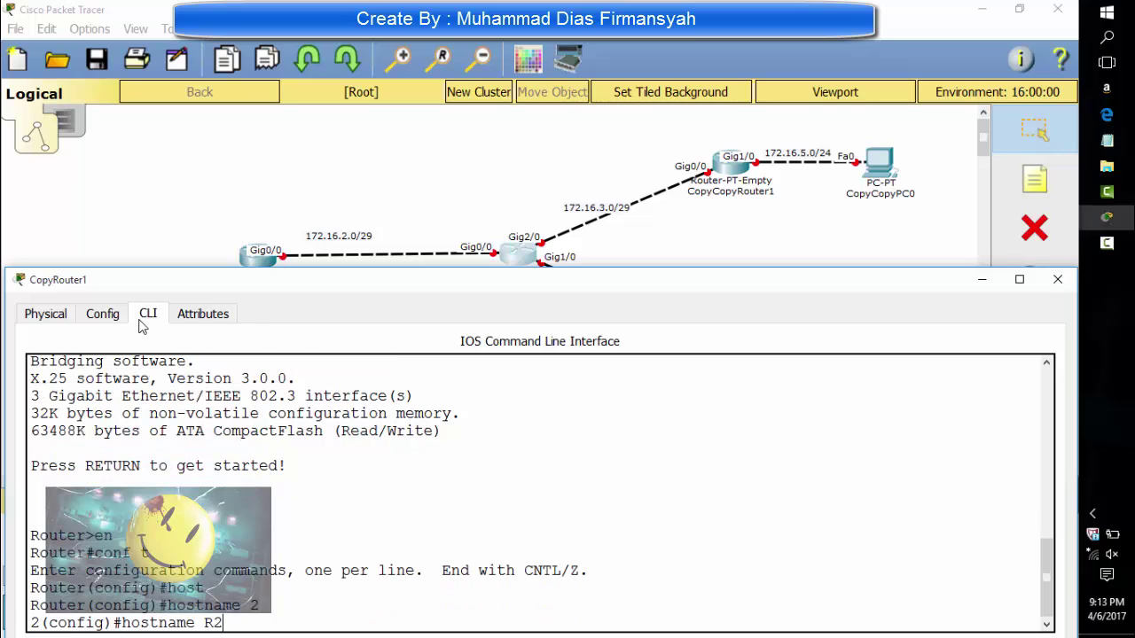
key("Return")
Assign 172.16.2.2 with mask 255.255.255.248 to R2's interface g0/0, enable it and exit interface configuration.
type("int g0/0")
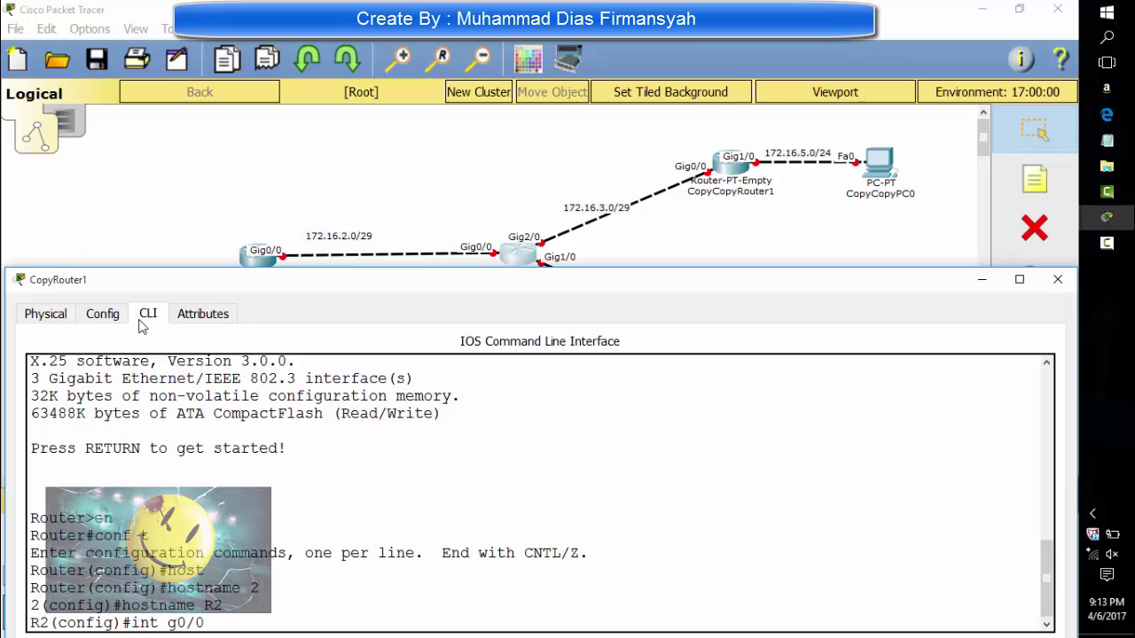
key("Return")
type("ip ad")
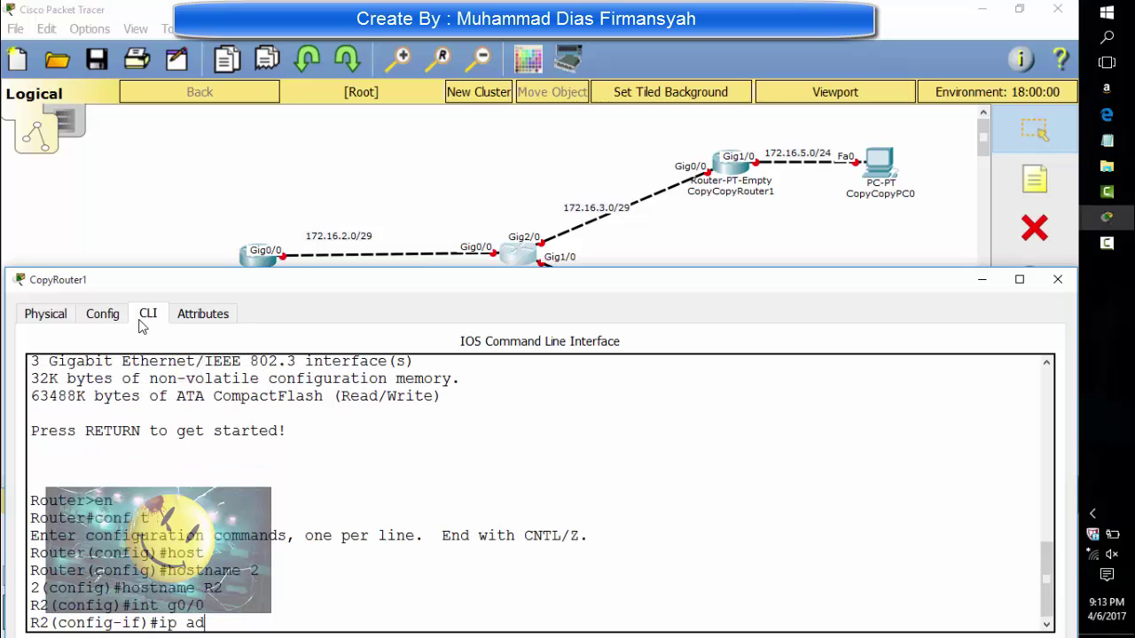
key("Tab")
type("172.16.")
type("2.")
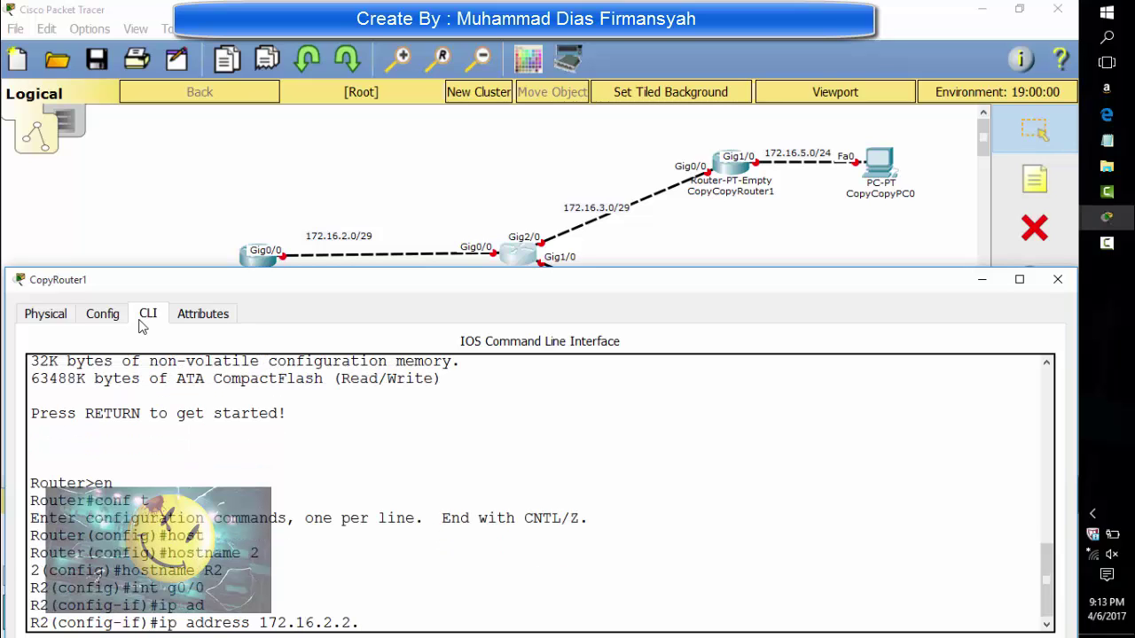
type("2 255.255.255.248")
key("Return")
key("Return")
type("no sh")
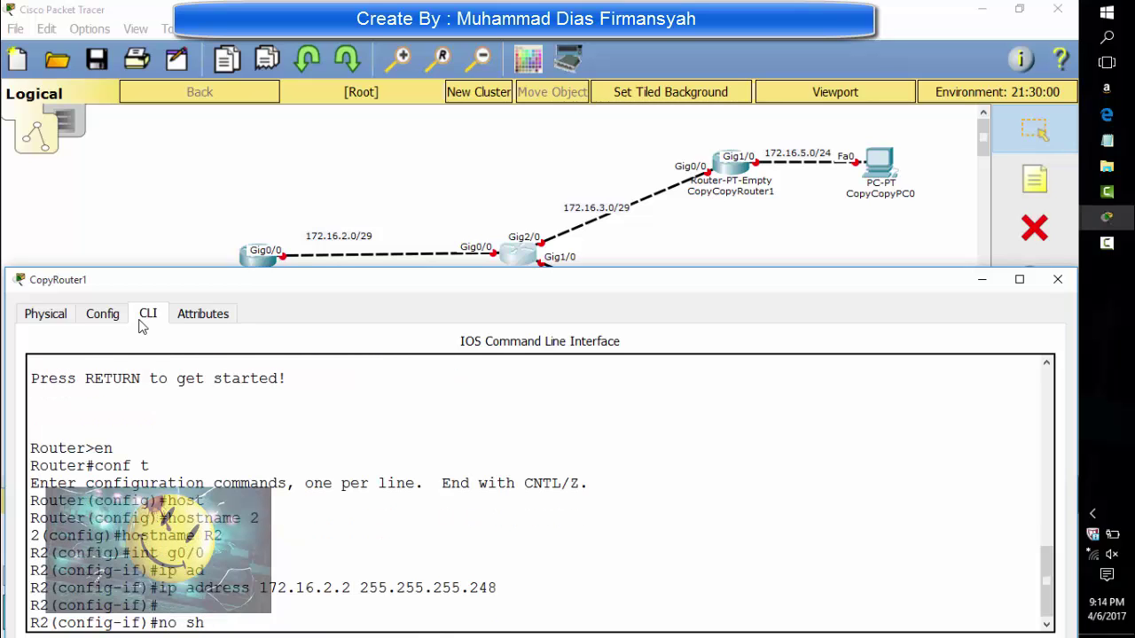
key("Return")
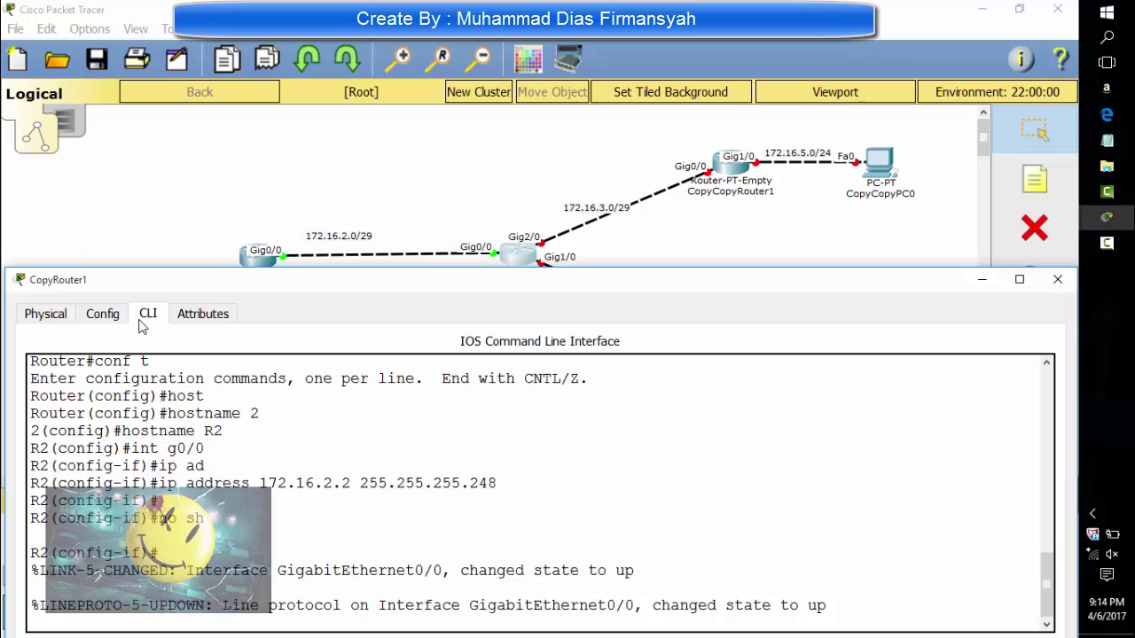
type("ex")
key("Return")
Assign 172.16.3.1 with mask 255.255.255.248 to R2's interface g2/0, enable it and exit interface configuration.
type("int")
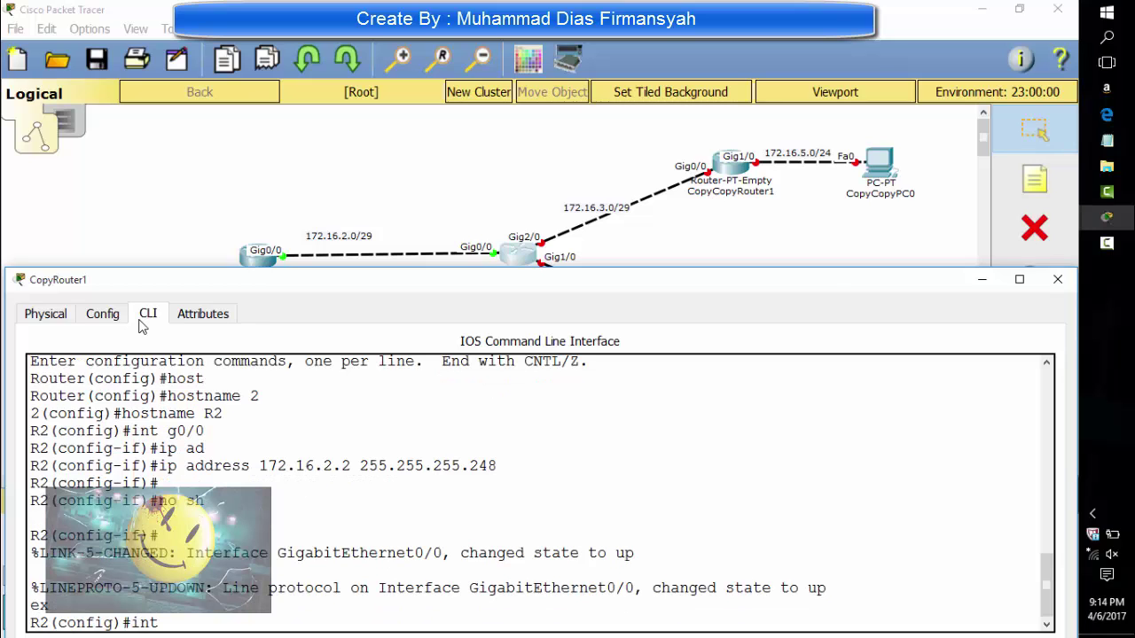
type(" g2/0")
key("Return")
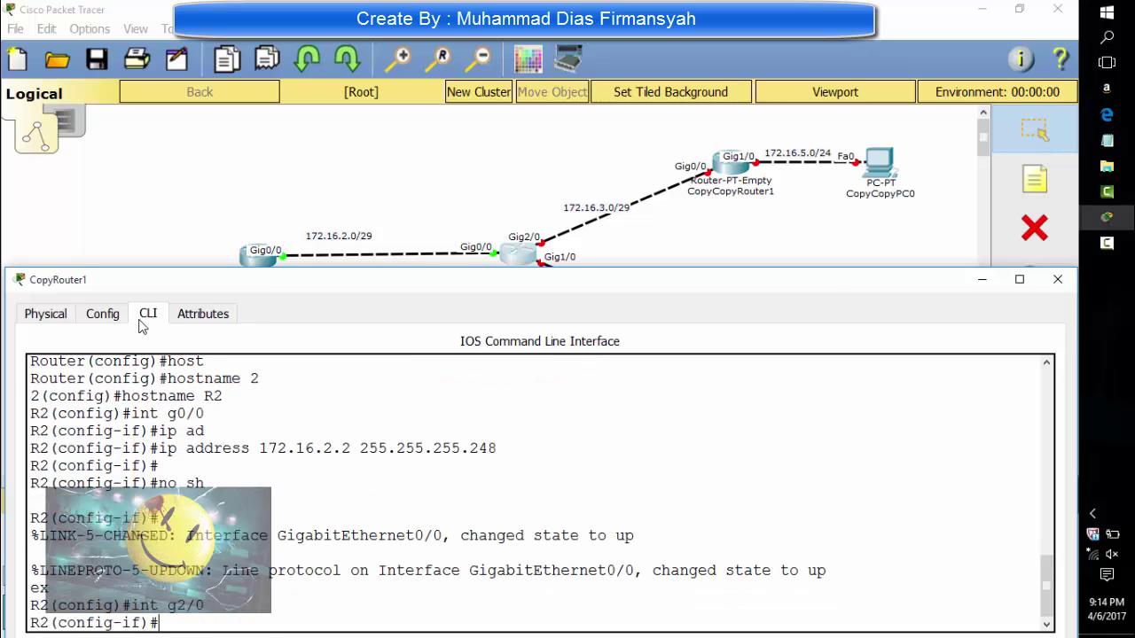
type("ip ad")
key("Tab")
type("172.16")
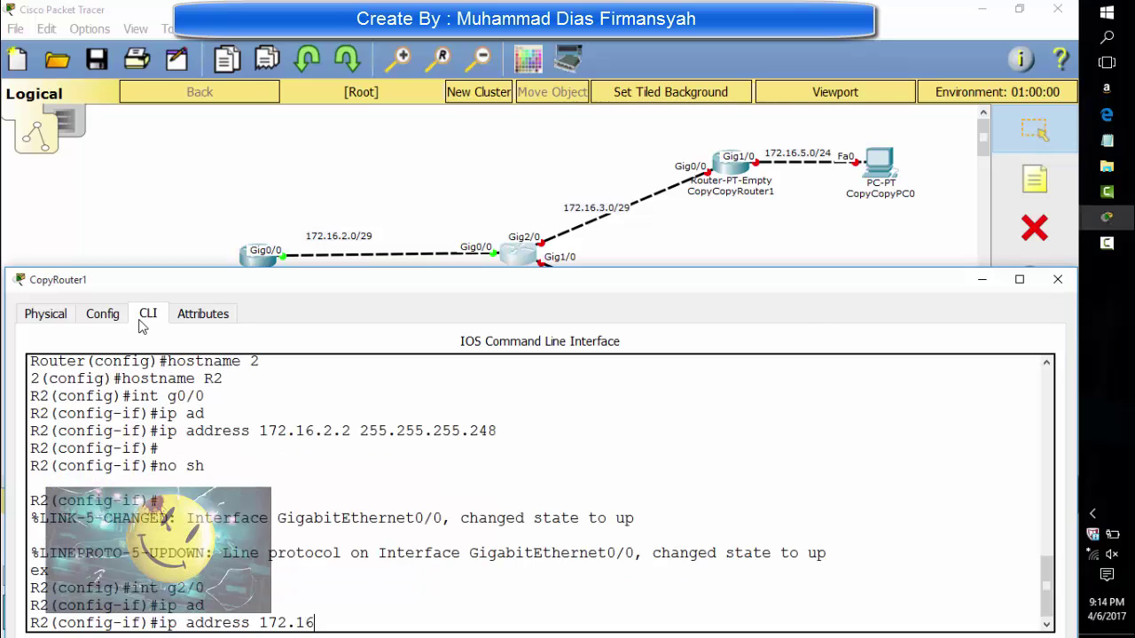
type(".3.1 255.255.25")
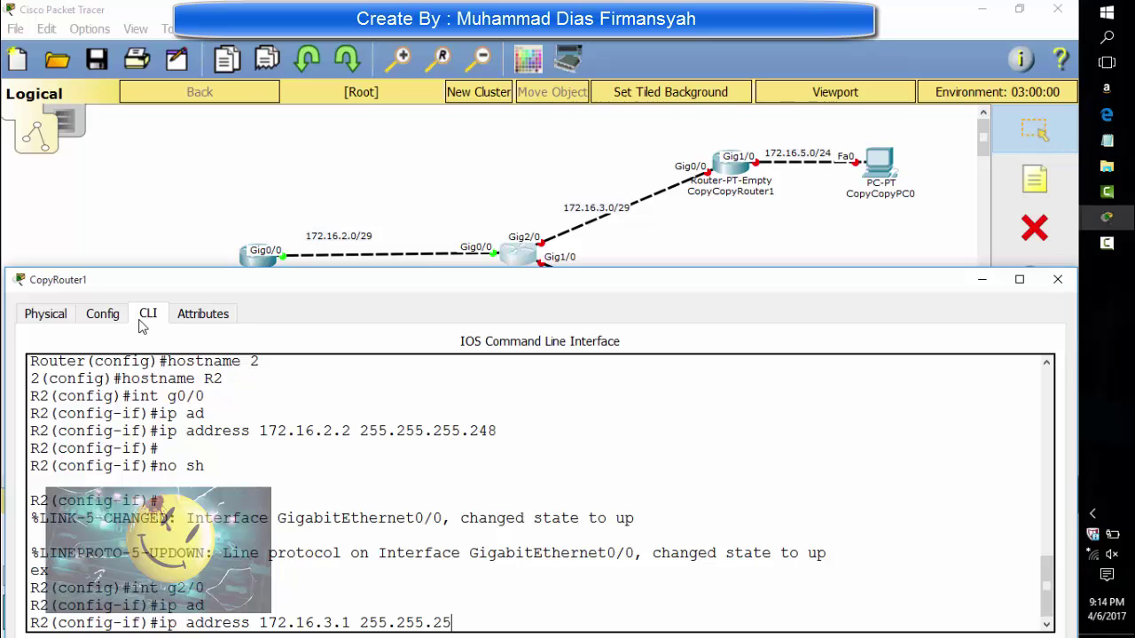
type("5.248")
key("Return")
type("no sh")
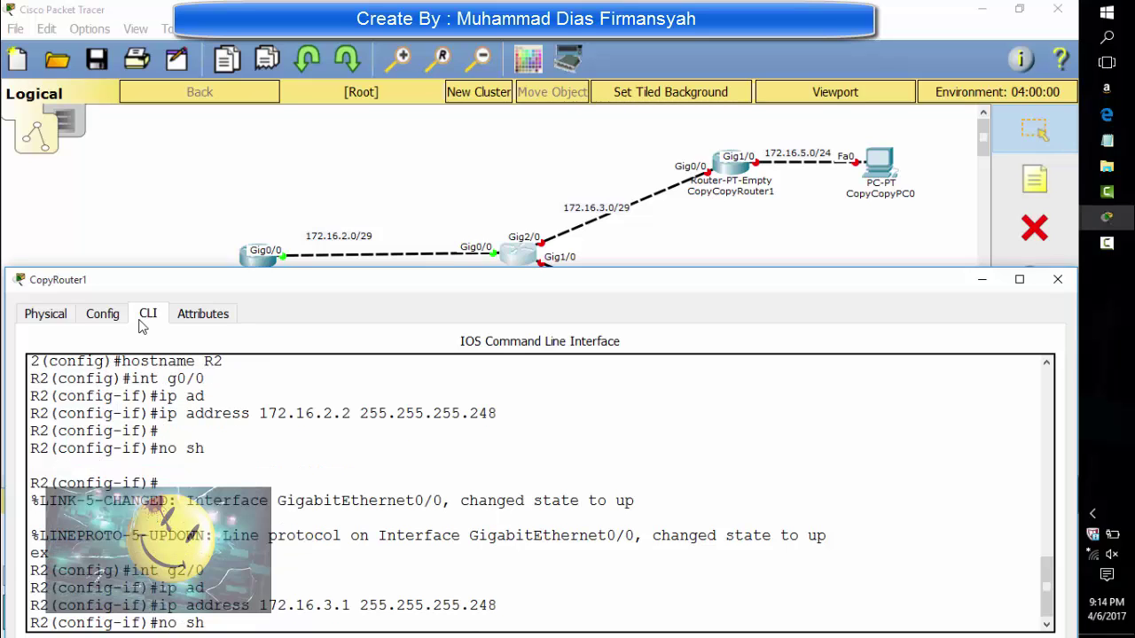
key("Return")
key("Return")
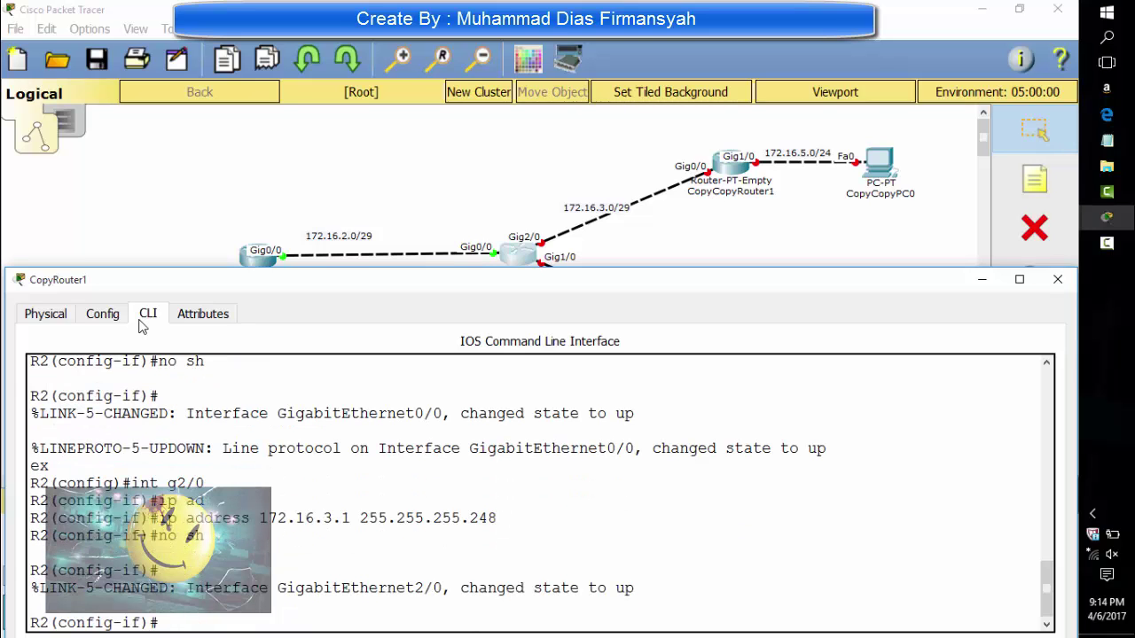
type("ex")
key("Return")
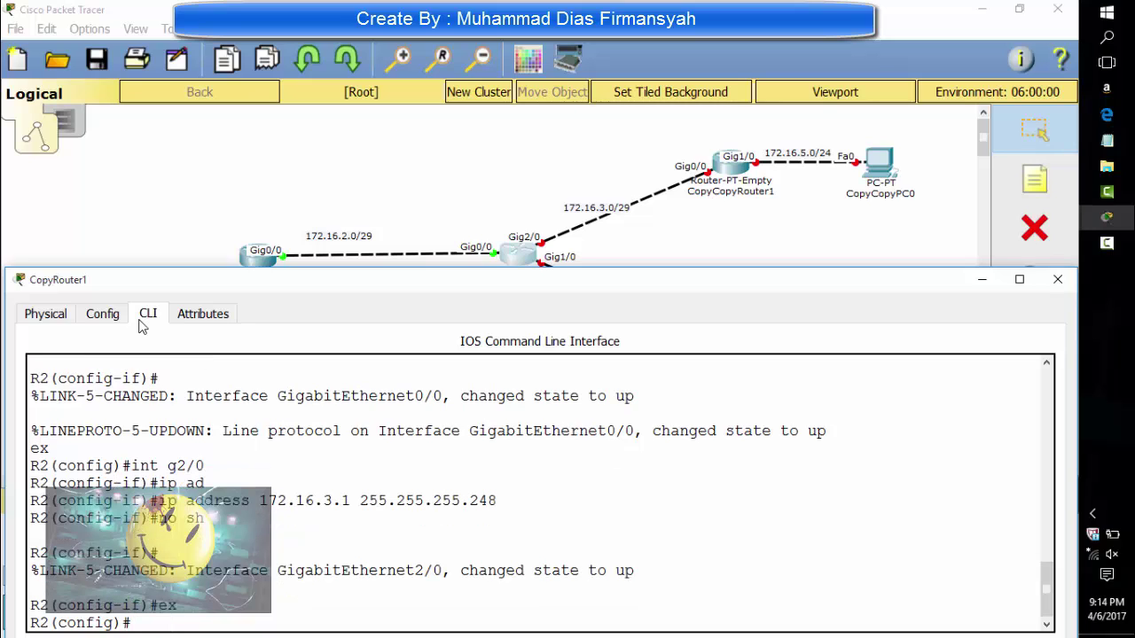
Assign 172.16.4.1 with mask 255.255.255.248 to R2's interface g1/0, enable it, and return to the topology workspace.
type("int g1/0")
key("Return")
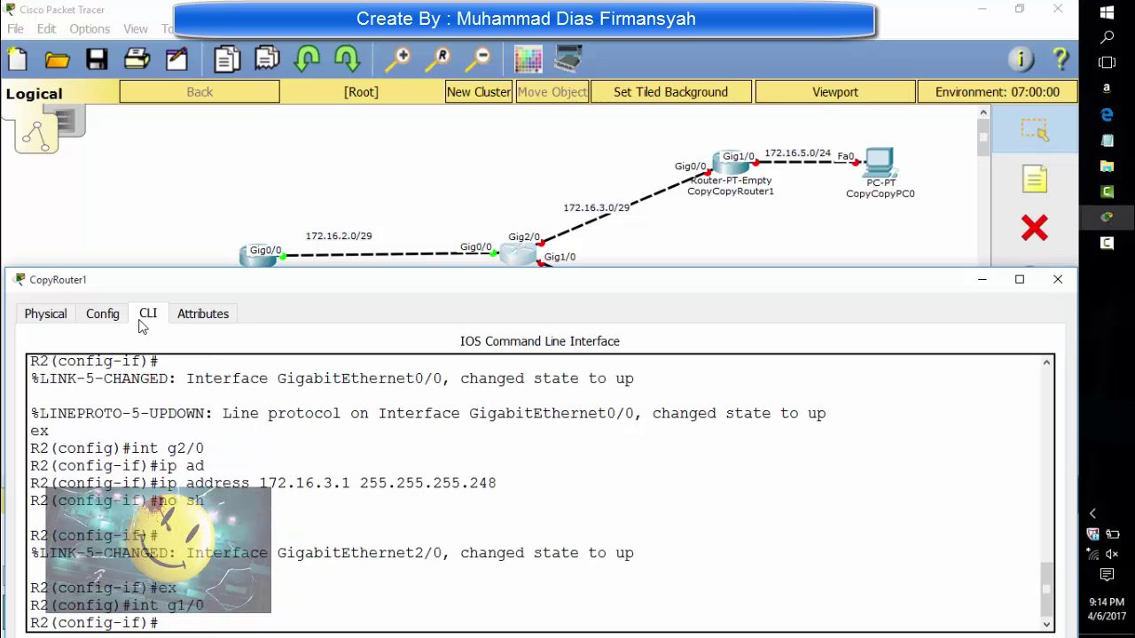
type("ip ad")
key("Tab")
type("172")
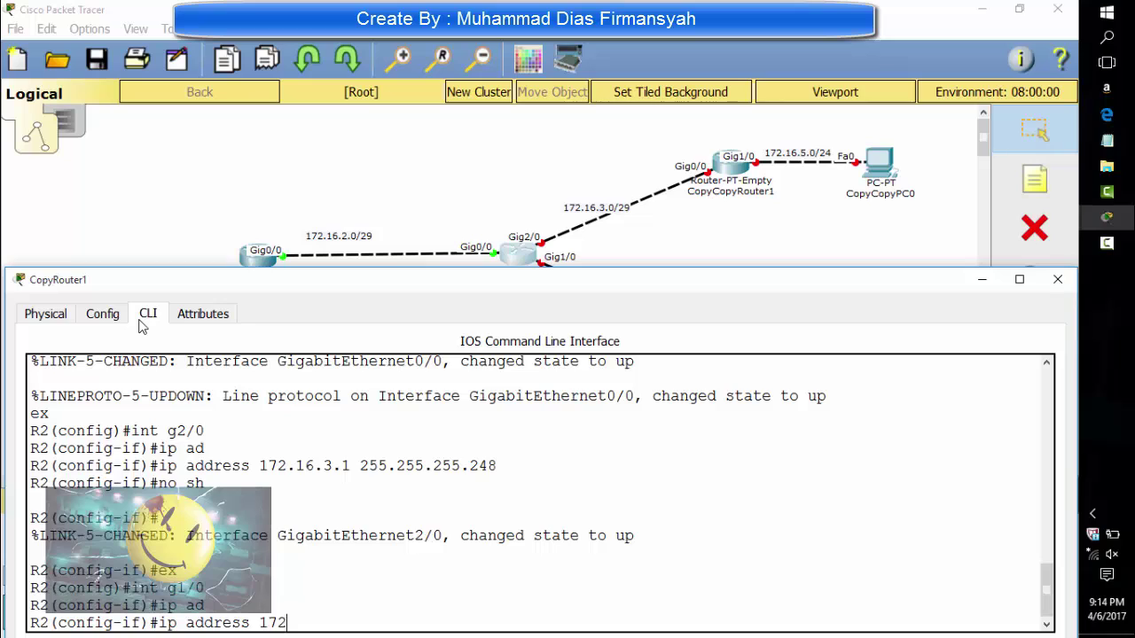
type(".16.4.1 255.255.255.248")
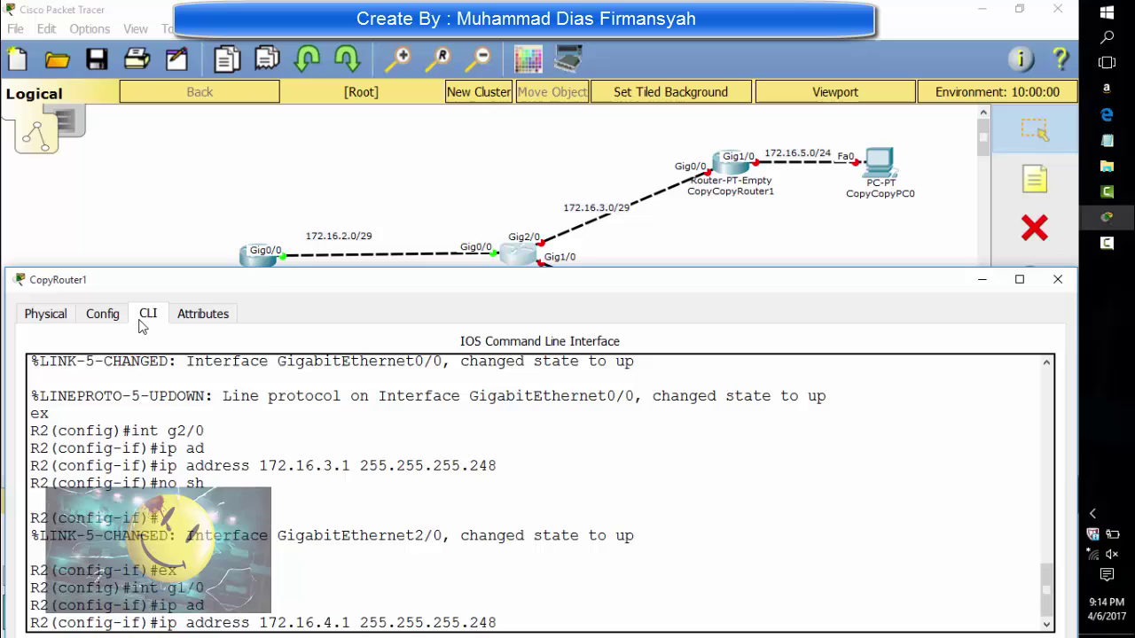
key("Return")
type("no sh")
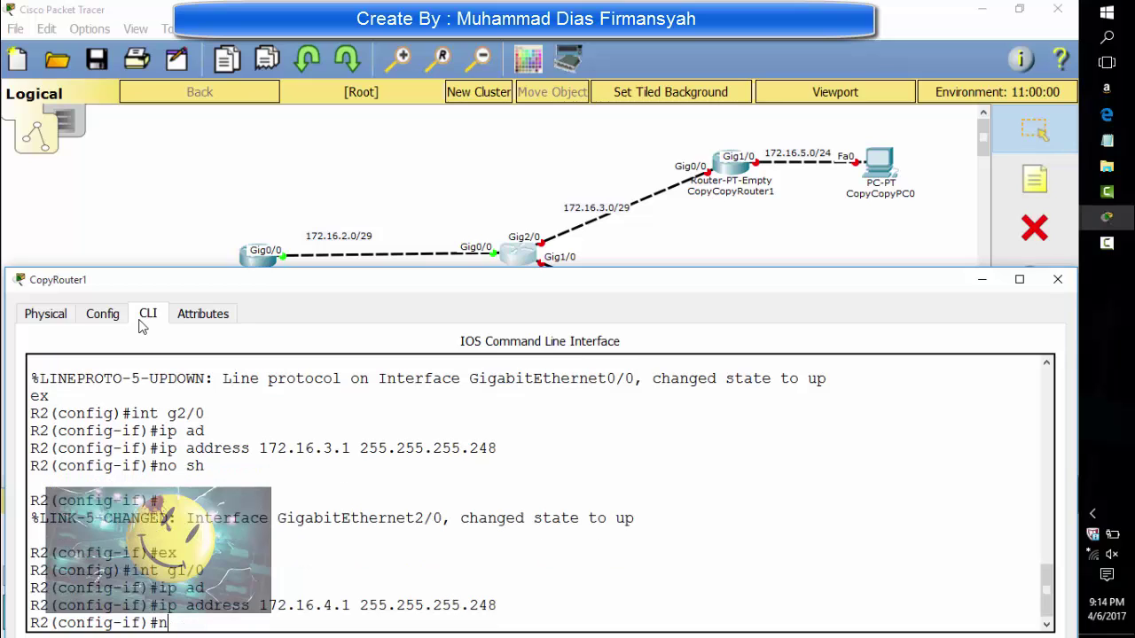
key("Return")
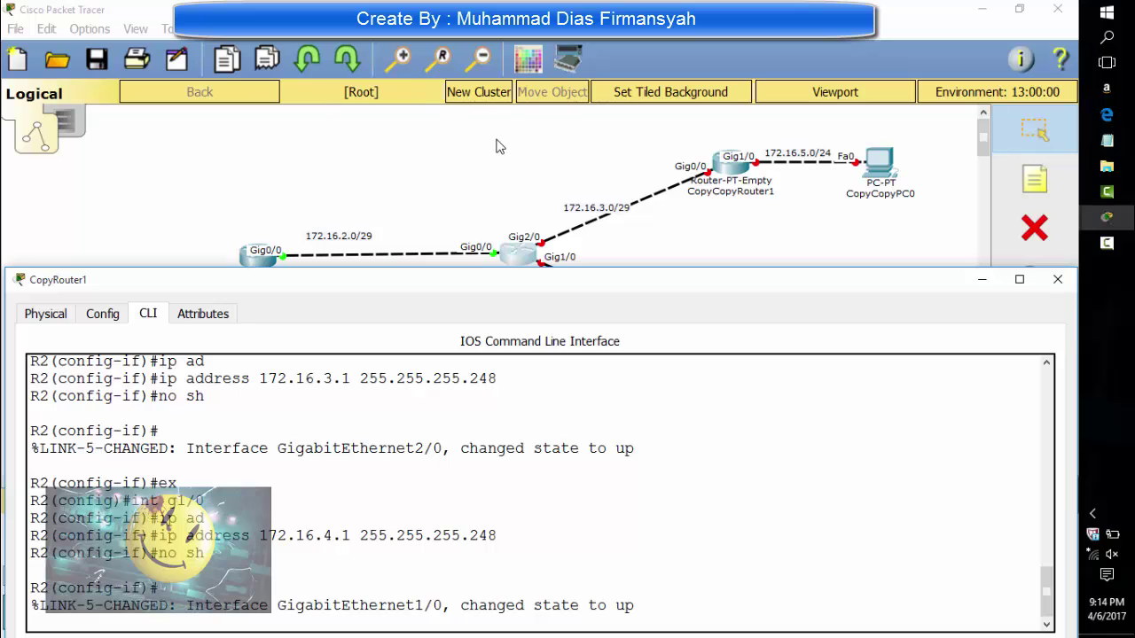
left_click(595, 136)
Open the command line of CopyCopyRouter1 in a widened window placed below its part of the topology, and start the session.
left_click(730, 162)
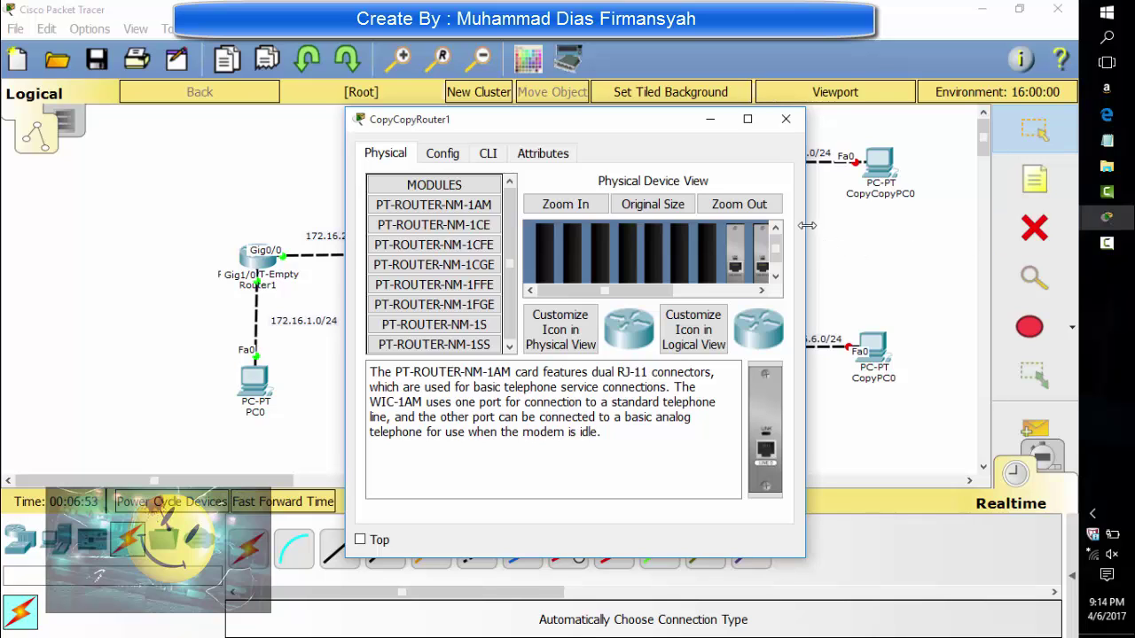
left_click_drag(807, 224, 1071, 222)
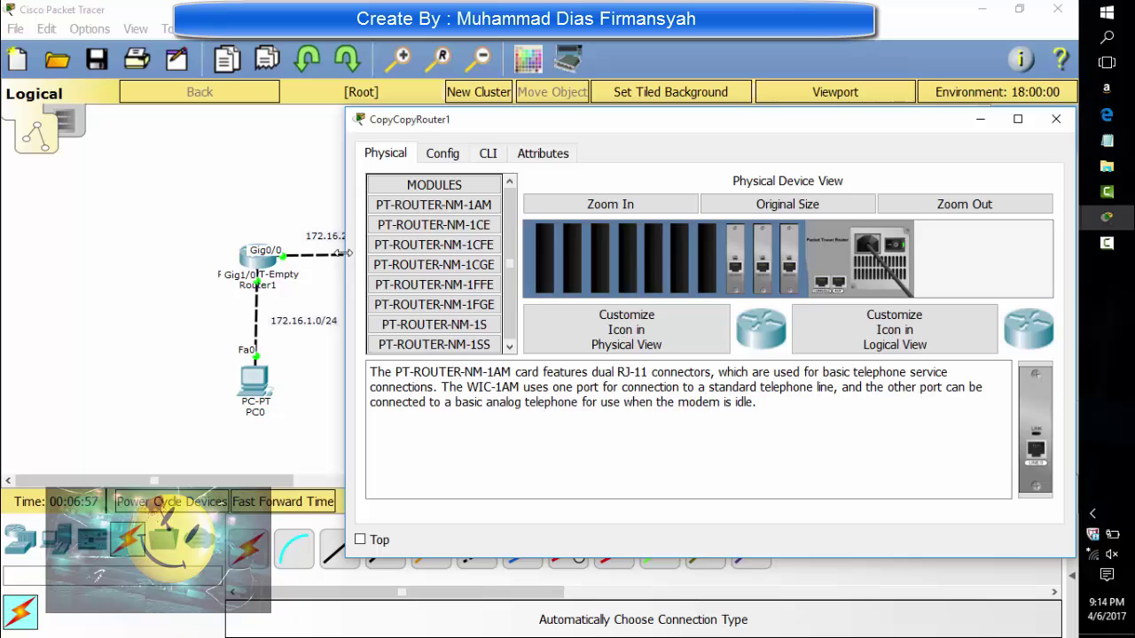
left_click_drag(349, 259, 10, 261)
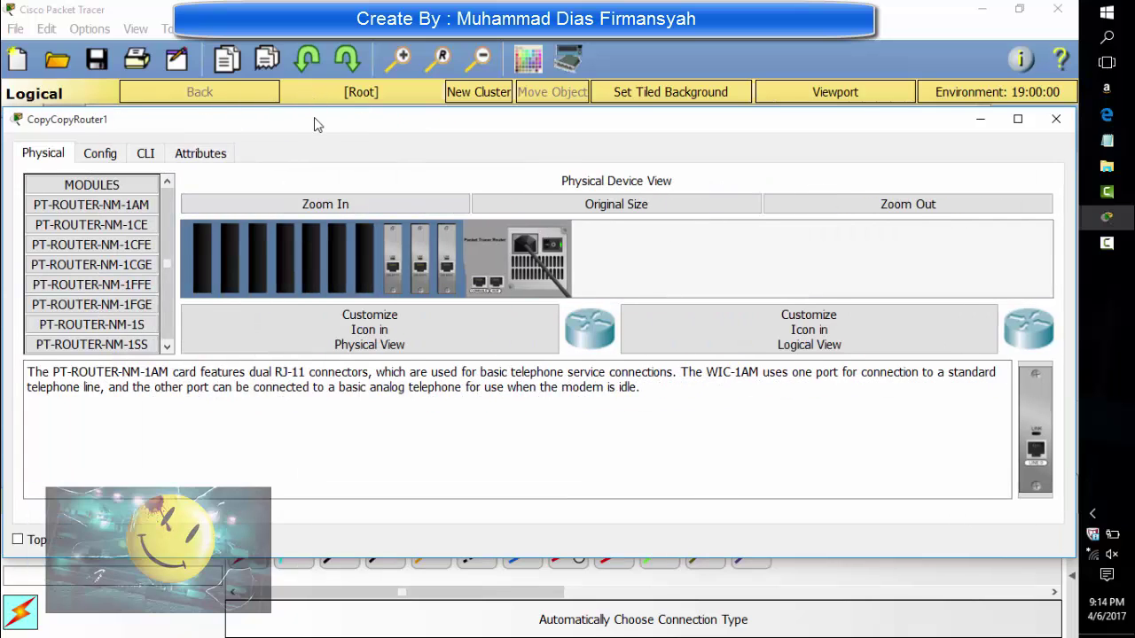
left_click_drag(316, 122, 319, 256)
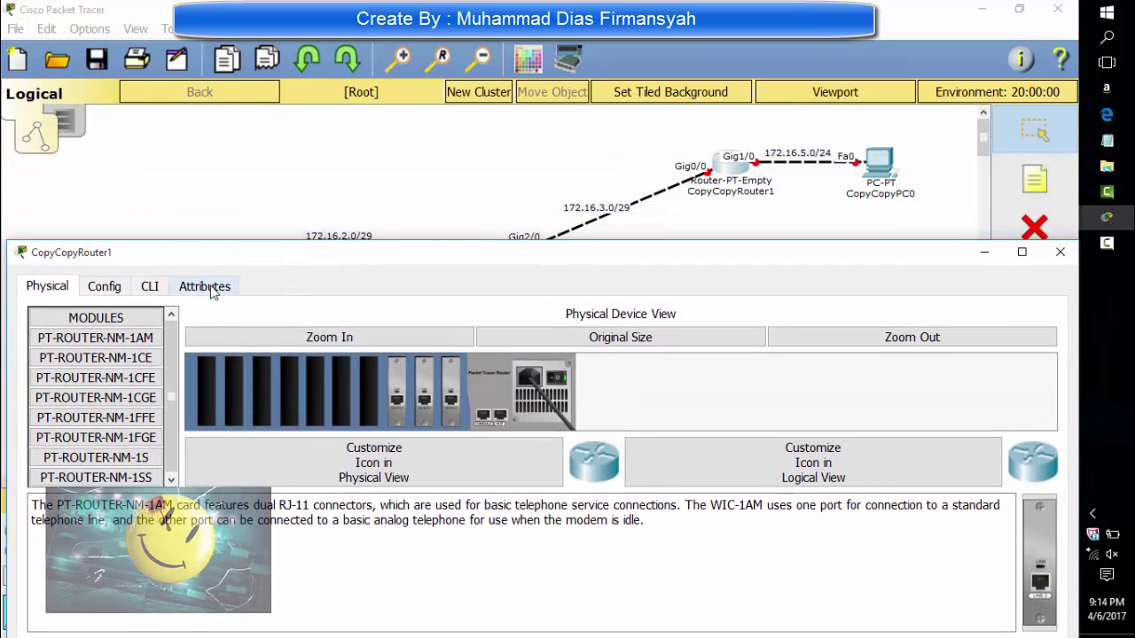
left_click(149, 287)
key("Return")
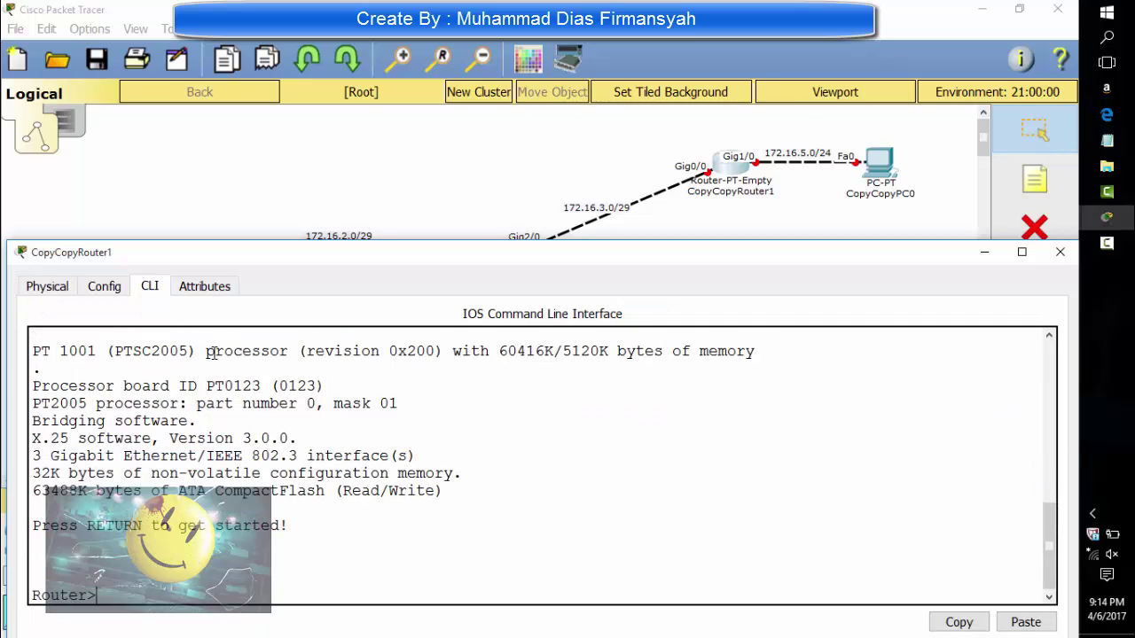
Enter global configuration mode on CopyCopyRouter1 and set its hostname to R3.
type("en")
key("Return")
type("conf t")
key("Return")
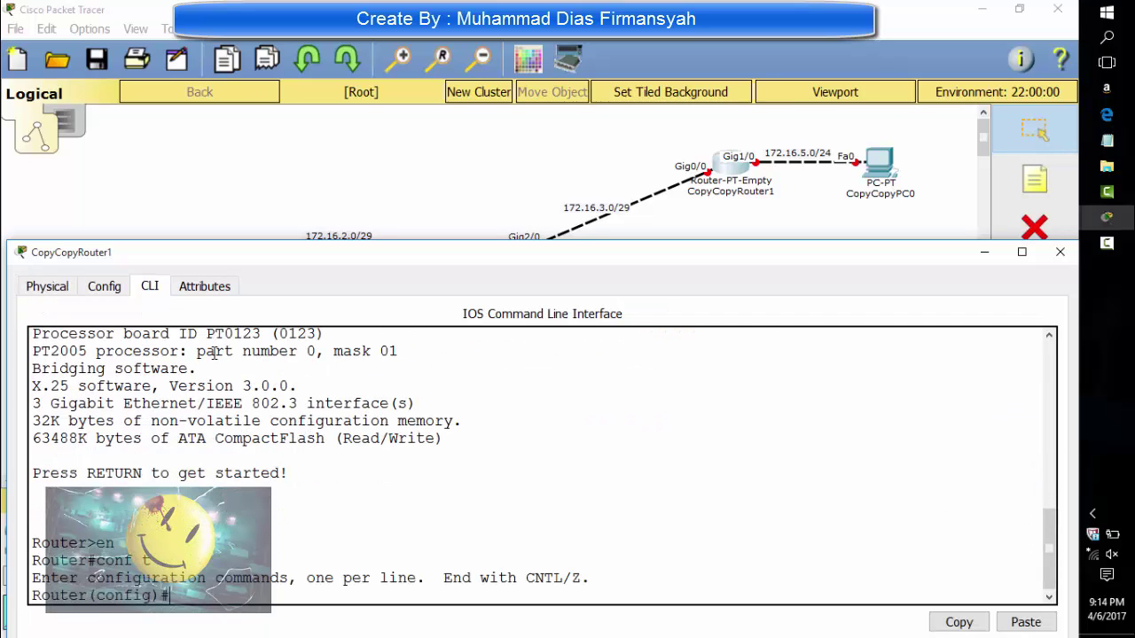
type("host R3")
key("Return")
Assign 172.16.3.2 with mask 255.255.255.248 to R3's interface g0/0, enable it and exit interface configuration.
type("int g")
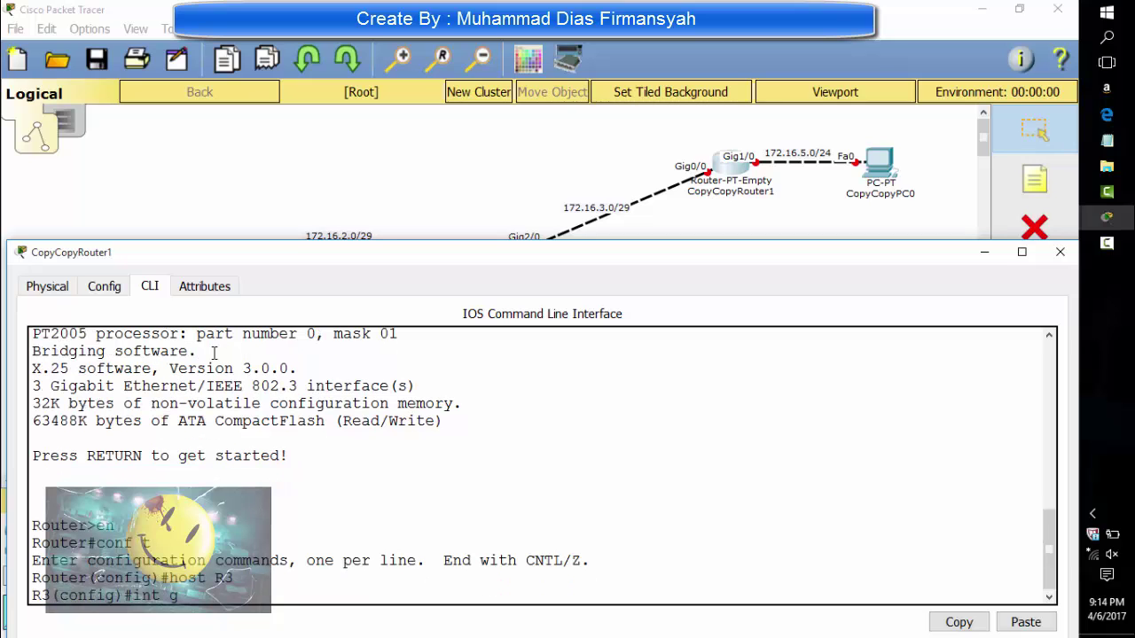
type("0/0")
key("Return")
type("ip ad")
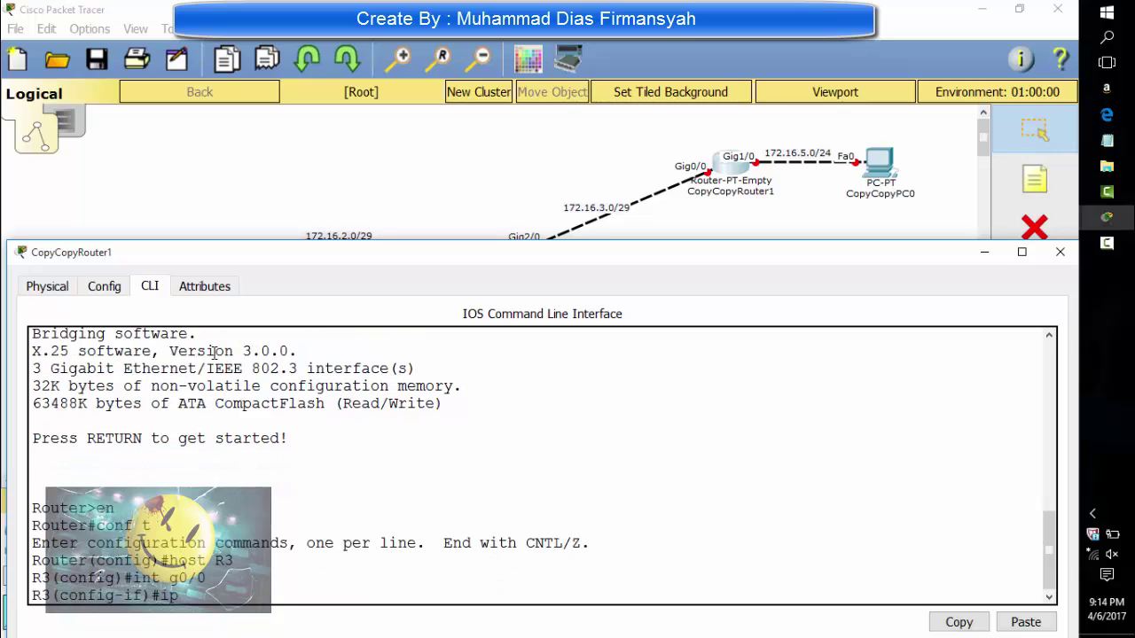
key("Tab")
type("172")
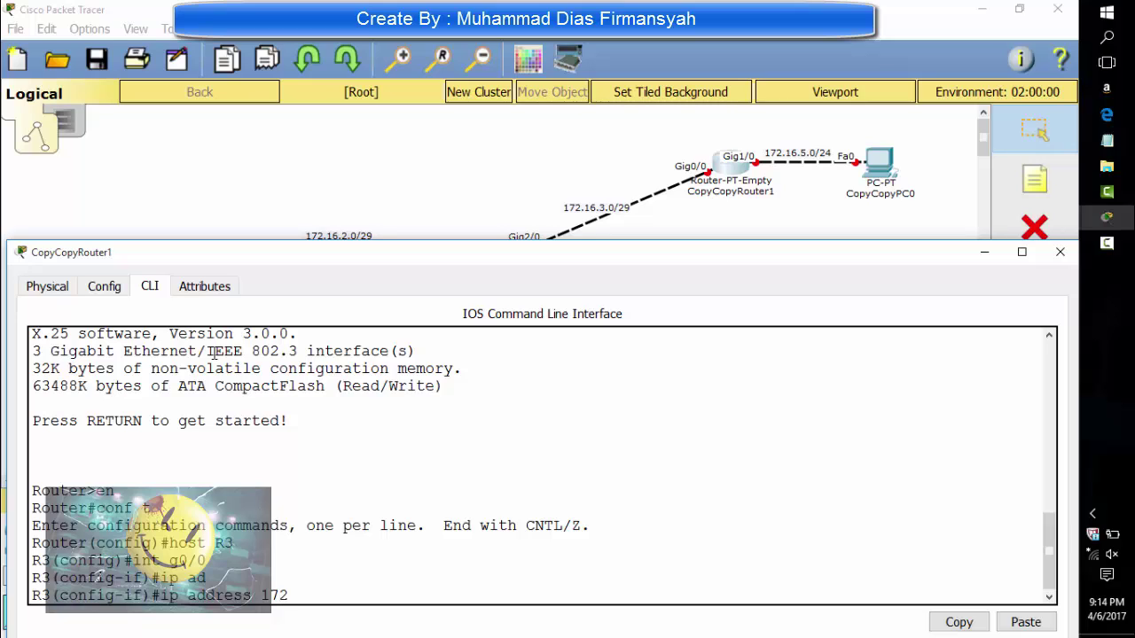
type(".16.3.2 255.25")
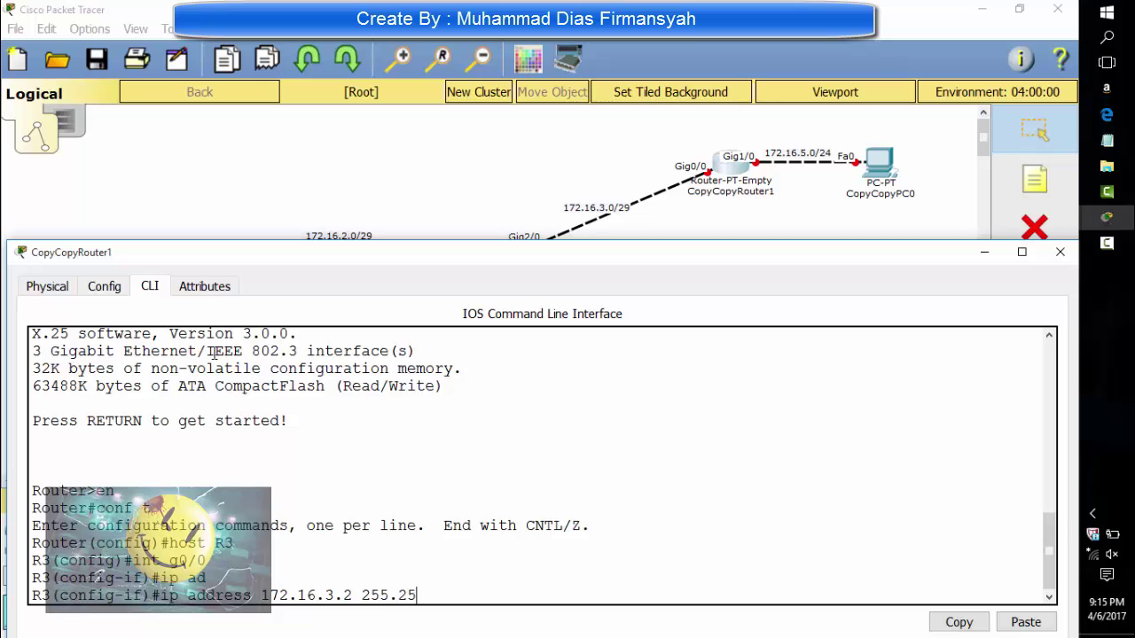
type("5.255.248")
key("Return")
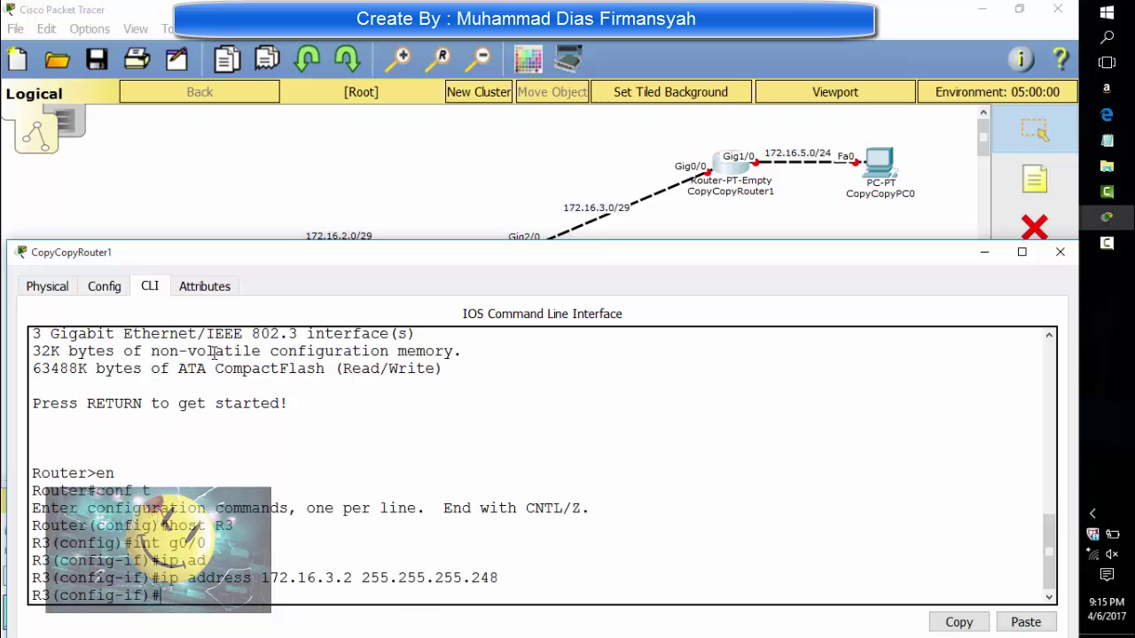
type("no sh")
key("Return")
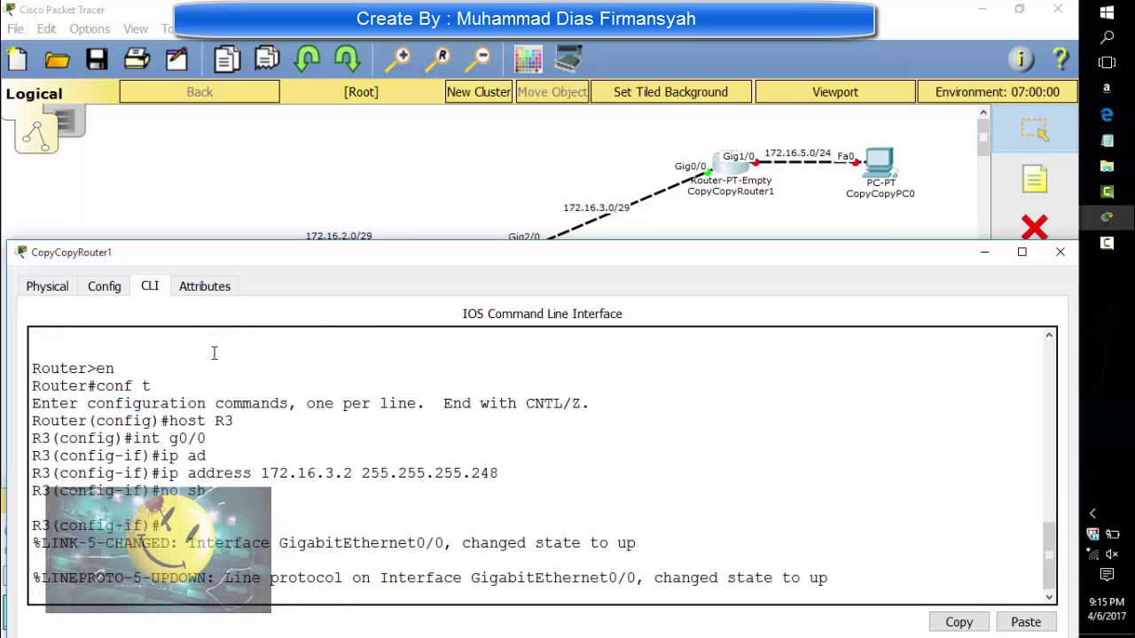
type("ex")
key("Return")
Assign 172.16.5.1 with mask 255.255.255.0 to R3's interface g1/0, enable it, and return to the topology workspace.
type("int")
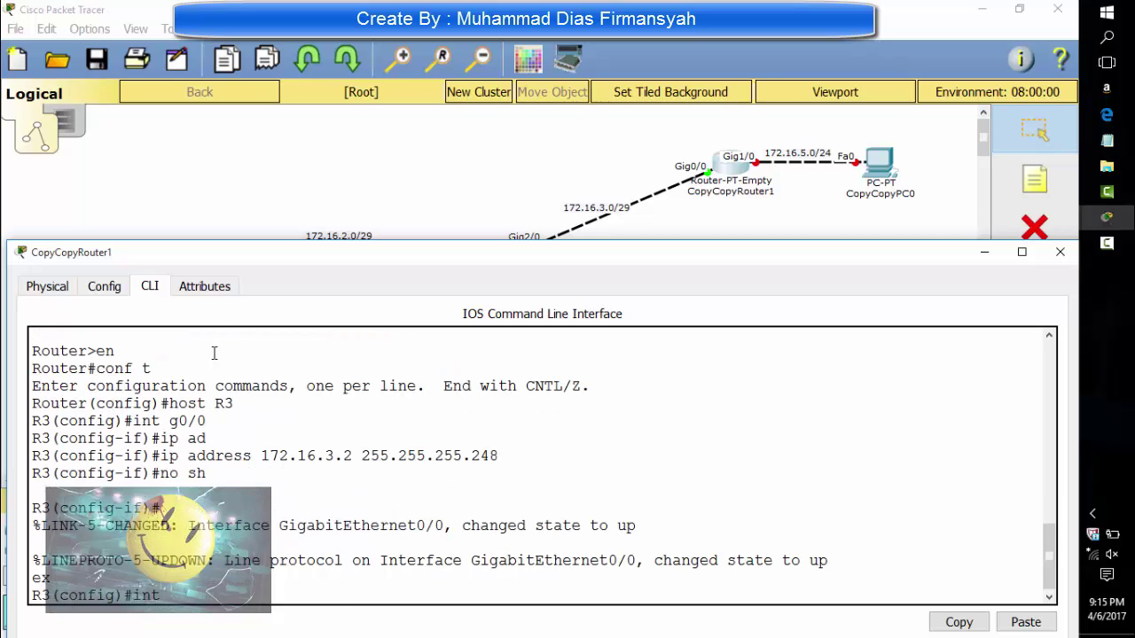
type(" g1/0")
key("Return")
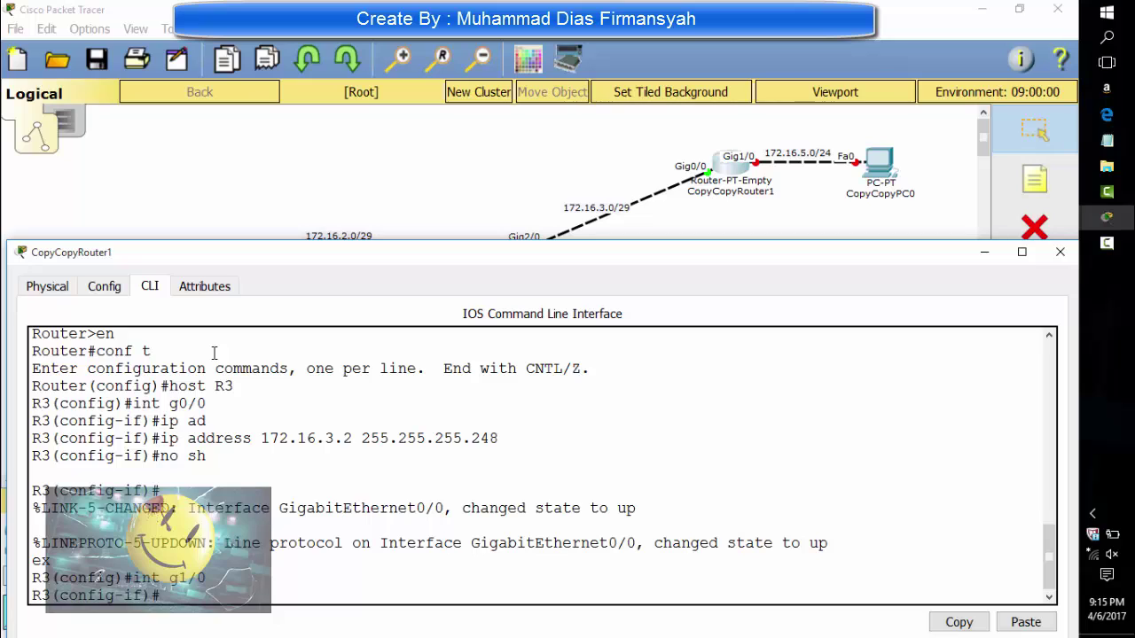
type("ip ad")
key("Tab")
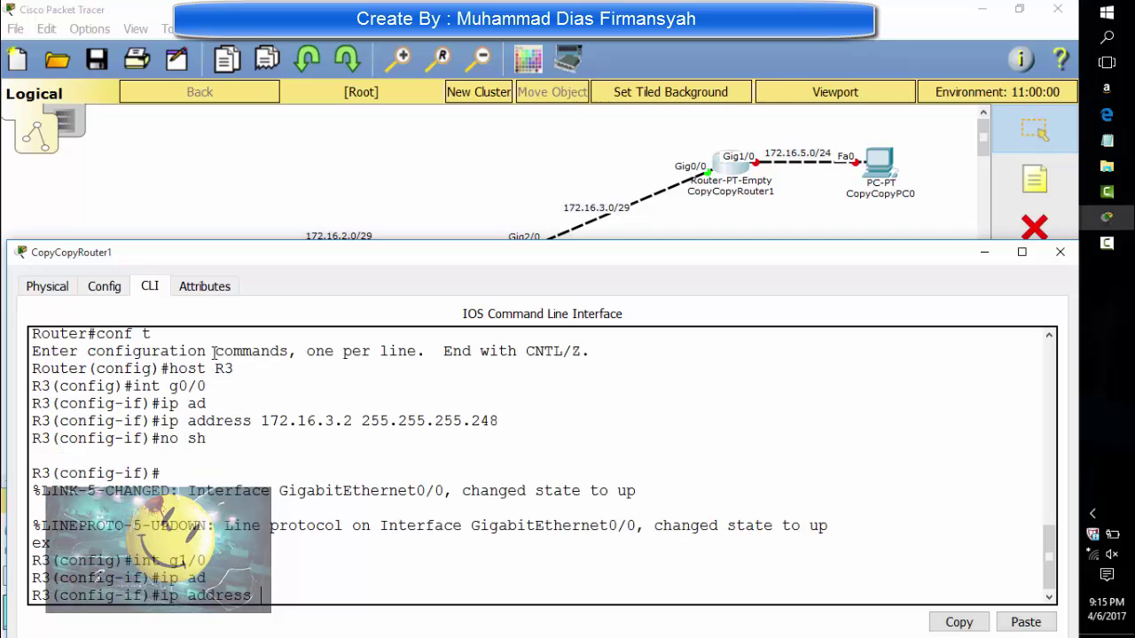
type("172.16.5.1 255.255.255")
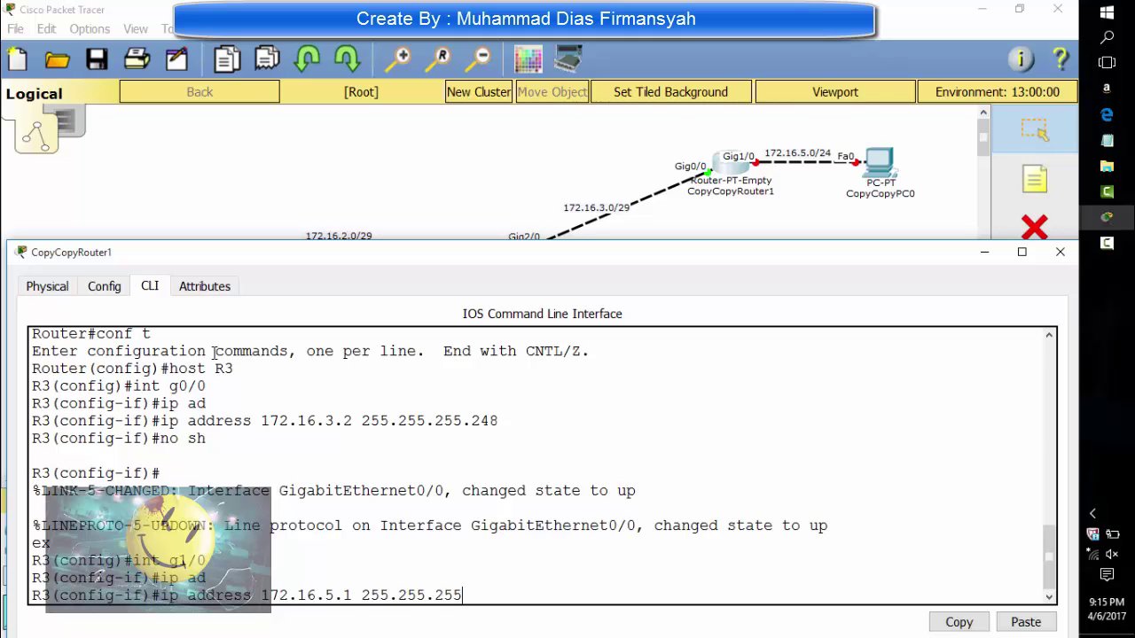
type(".0")
key("Return")
type("no sh")
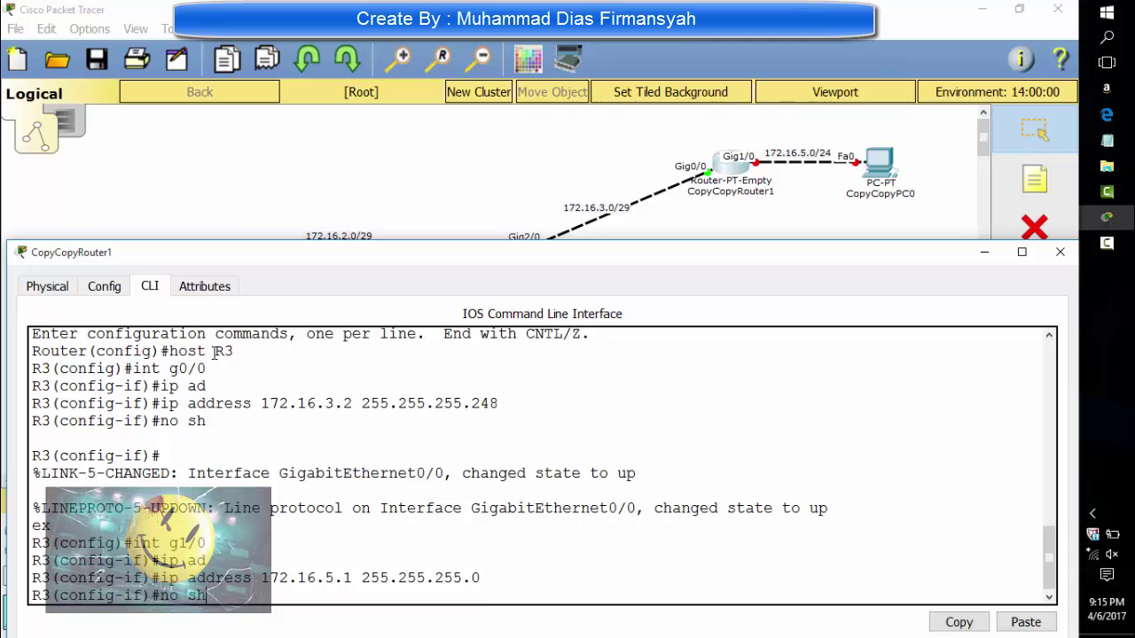
key("Return")
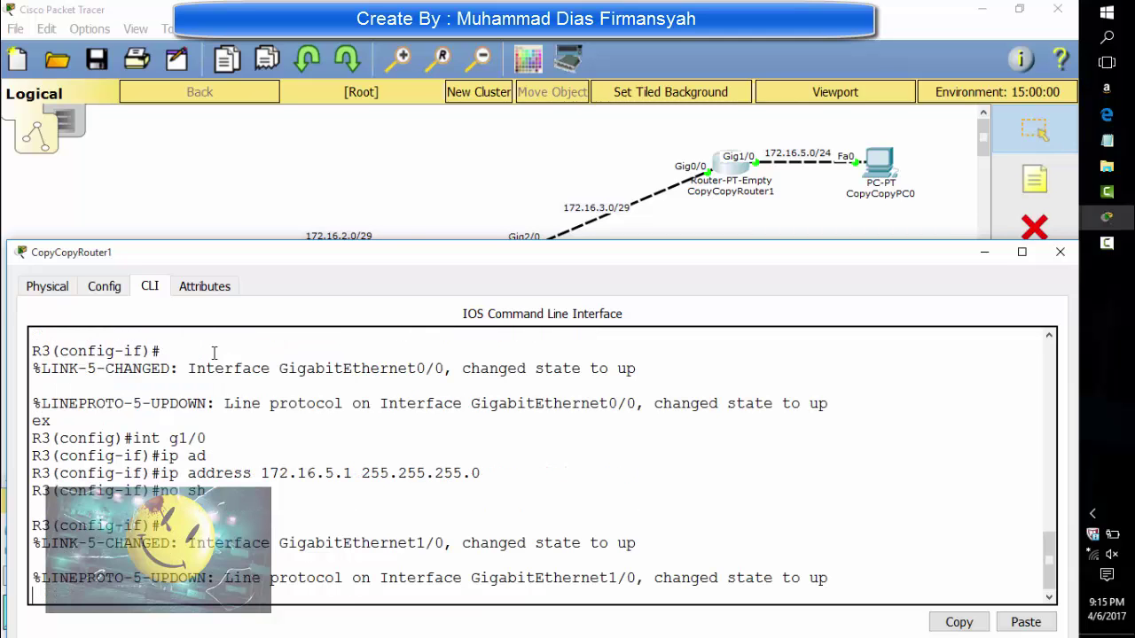
left_click(337, 177)
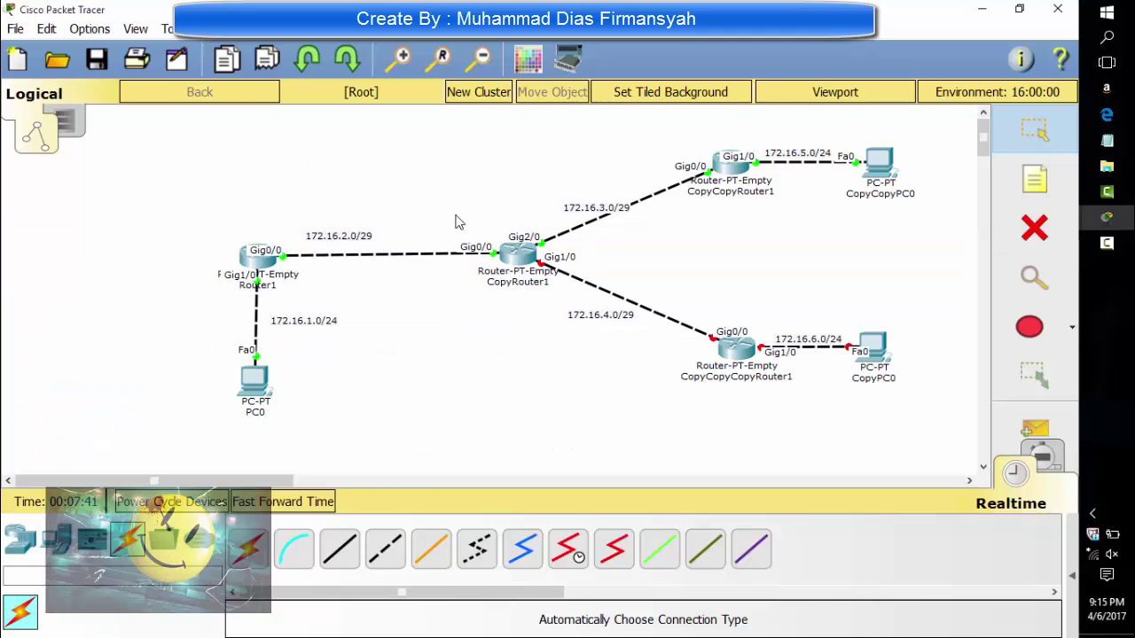
Open the command line of CopyCopyCopyRouter1 in a widened window moved down to uncover the upper topology.
left_click(736, 349)
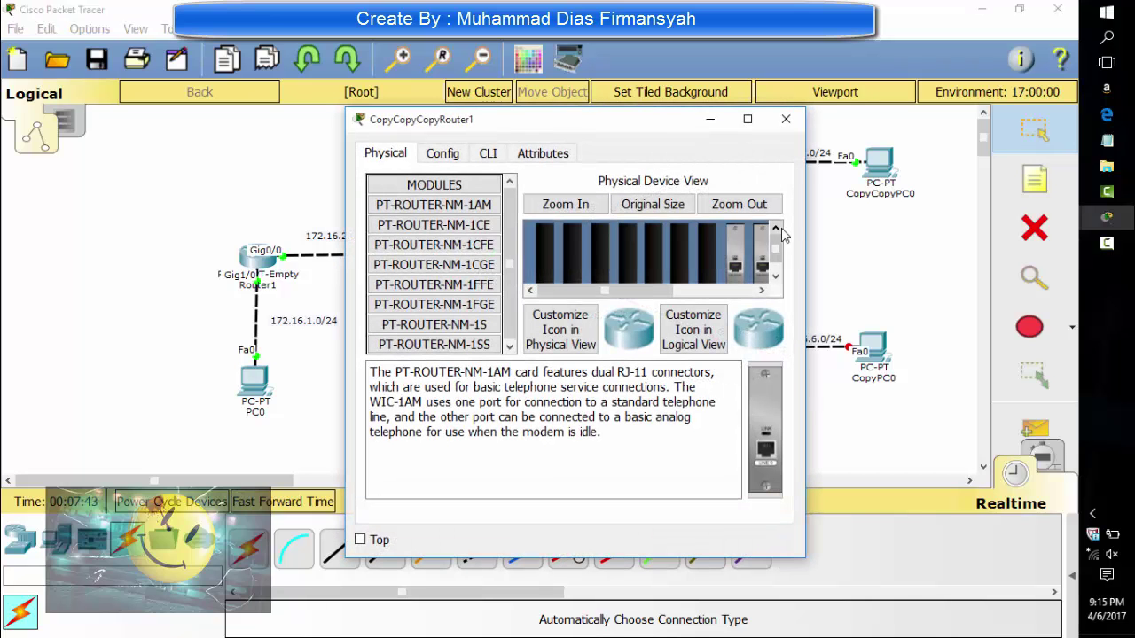
left_click_drag(805, 234, 1077, 263)
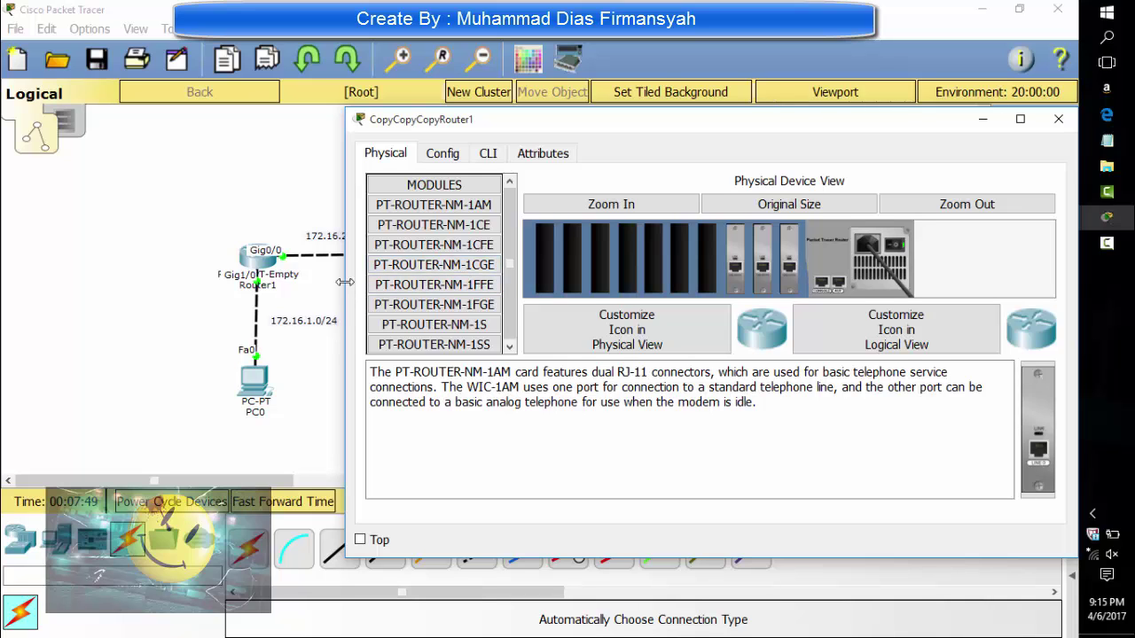
left_click_drag(347, 282, 6, 363)
left_click_drag(340, 127, 342, 304)
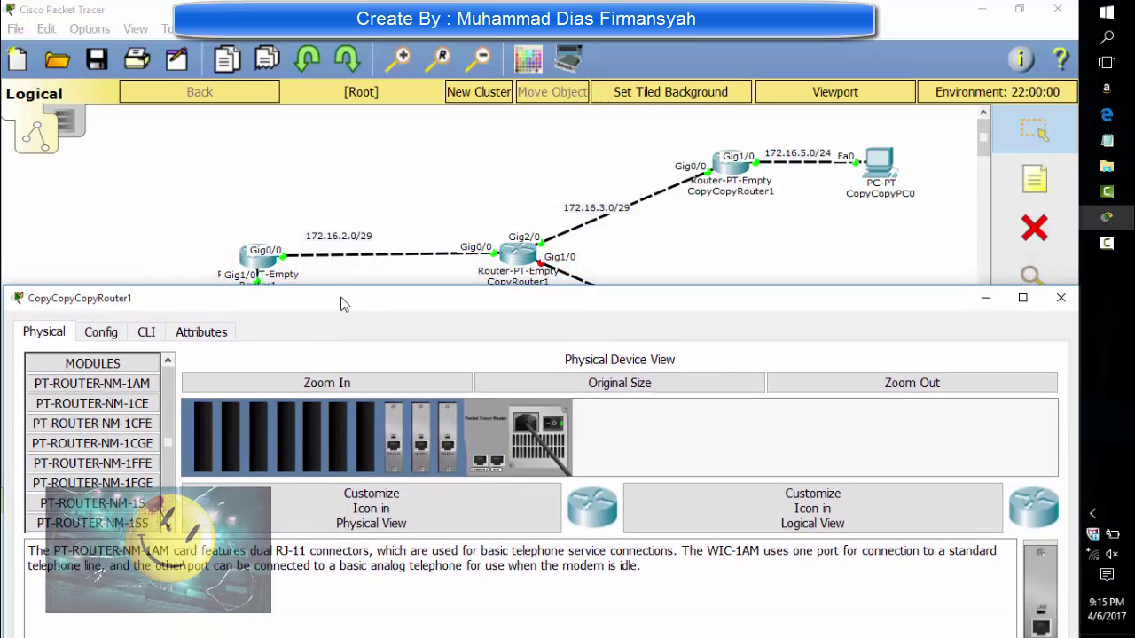
left_click(147, 332)
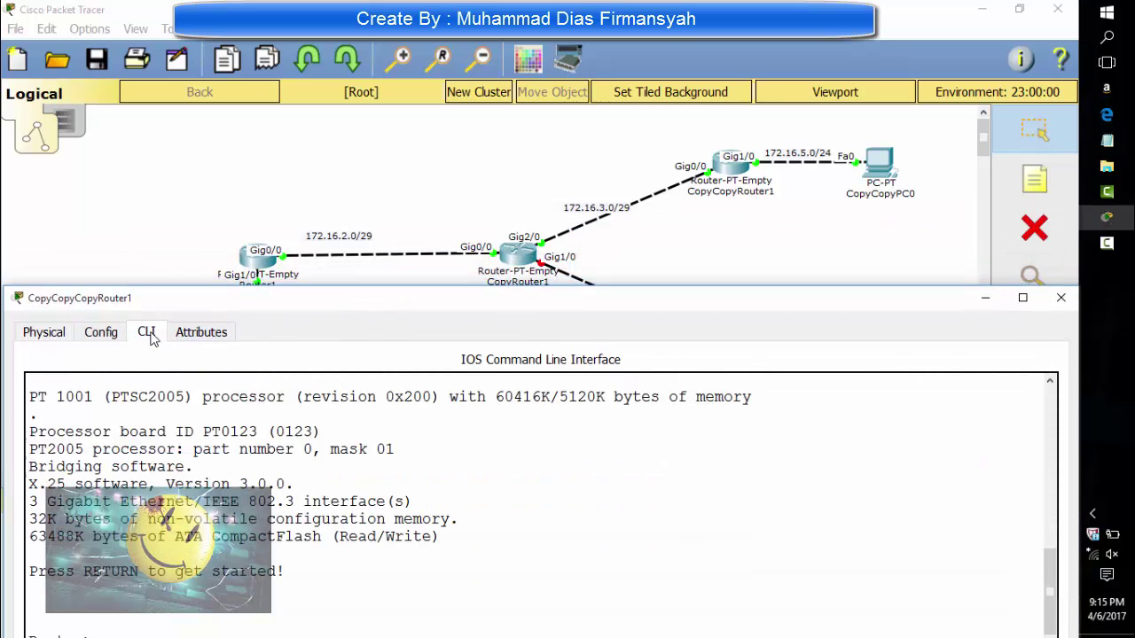
Enter global configuration mode on CopyCopyCopyRouter1 and set its hostname to R4.
type("en")
key("Return")
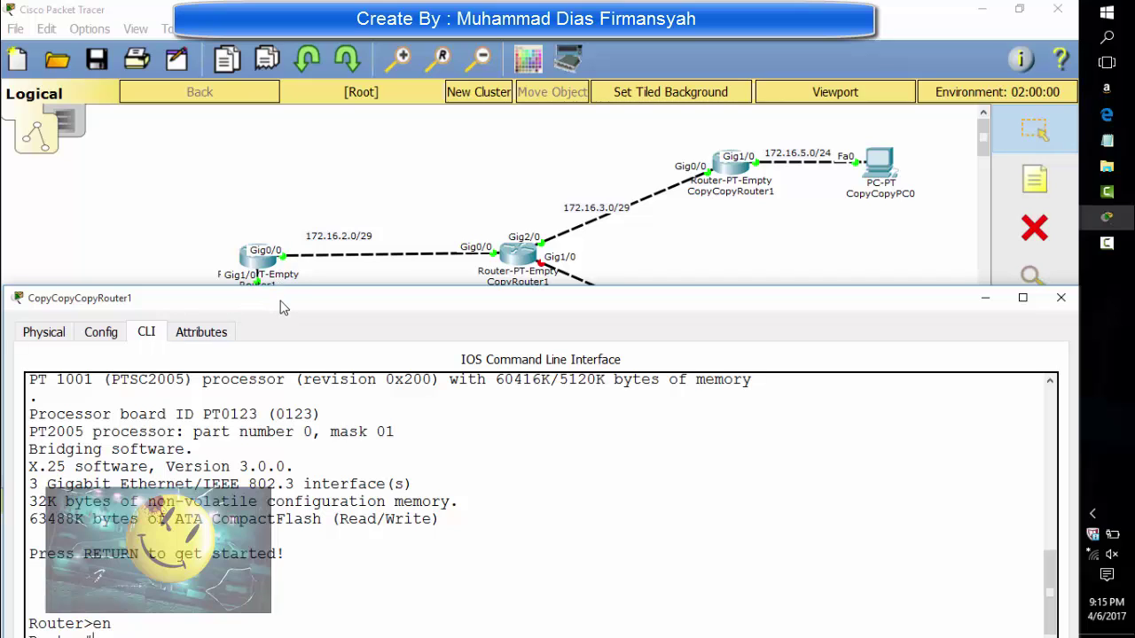
left_click_drag(281, 307, 280, 296)
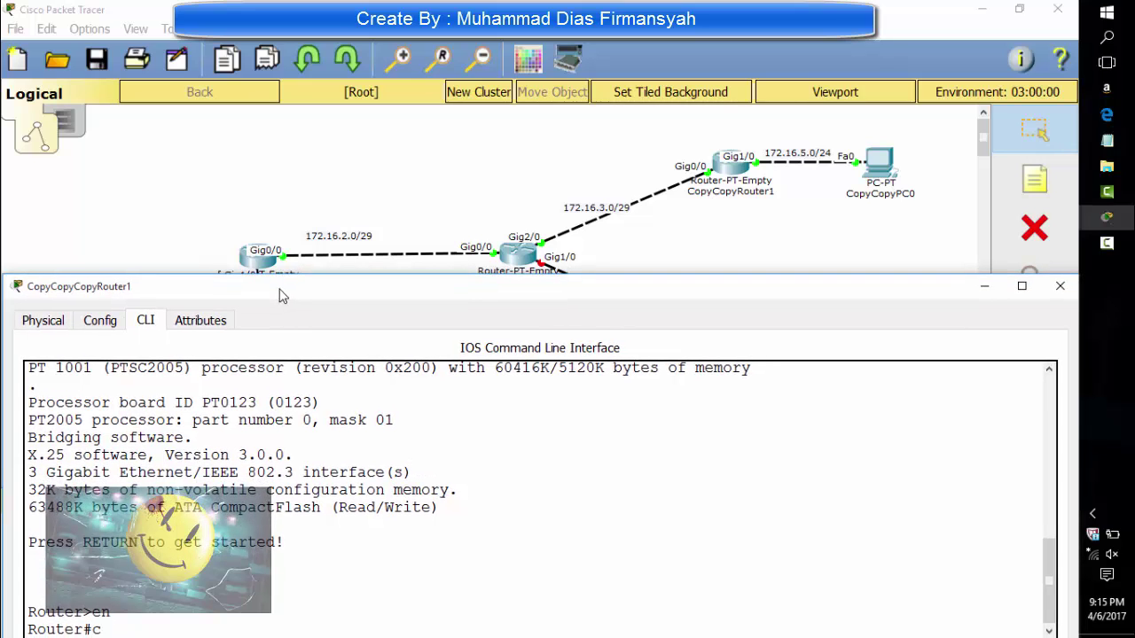
type("onf t")
key("Return")
type("host R4")
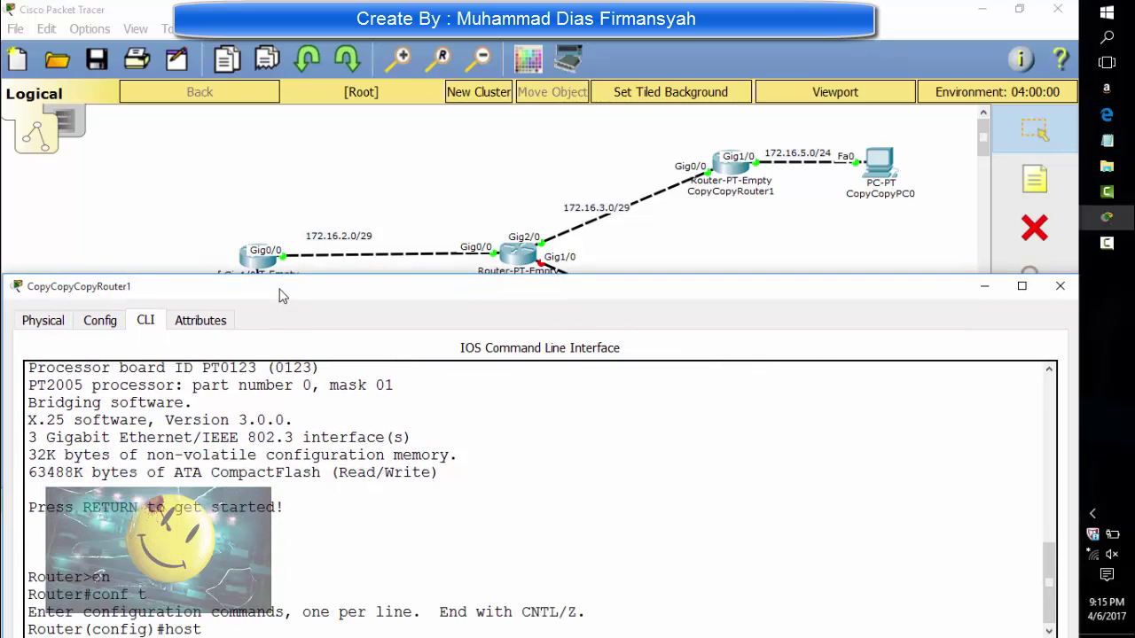
key("Return")
Enable R4's interface g0/0, assign it 172.16.4.2 with mask 255.255.255.248, and exit interface configuration.
type("i")
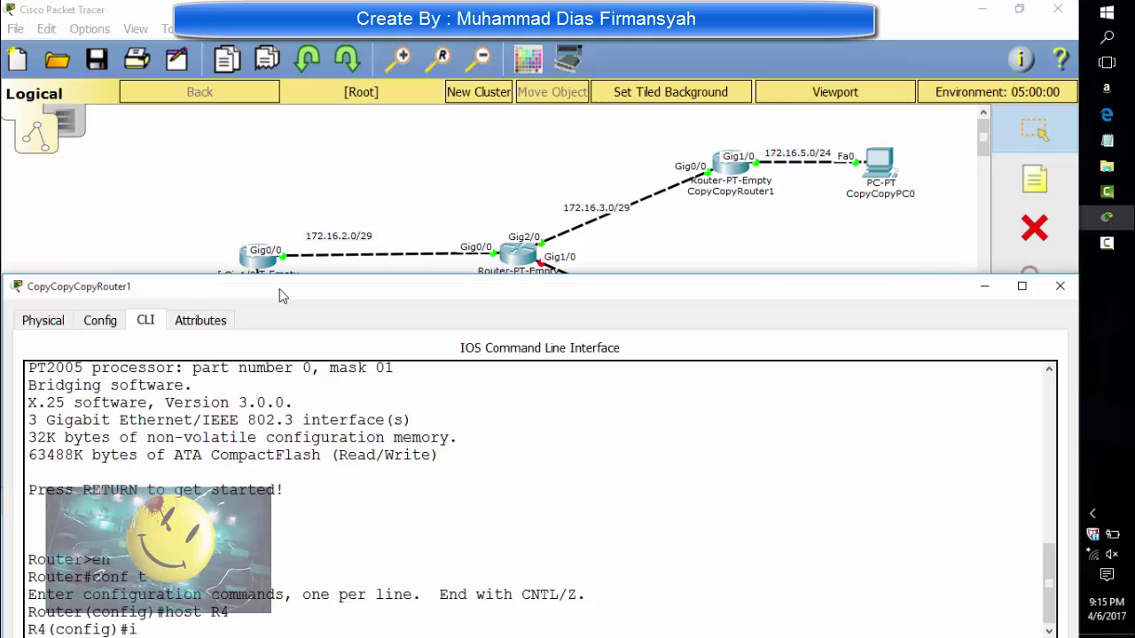
type("nt g0/0")
key("Return")
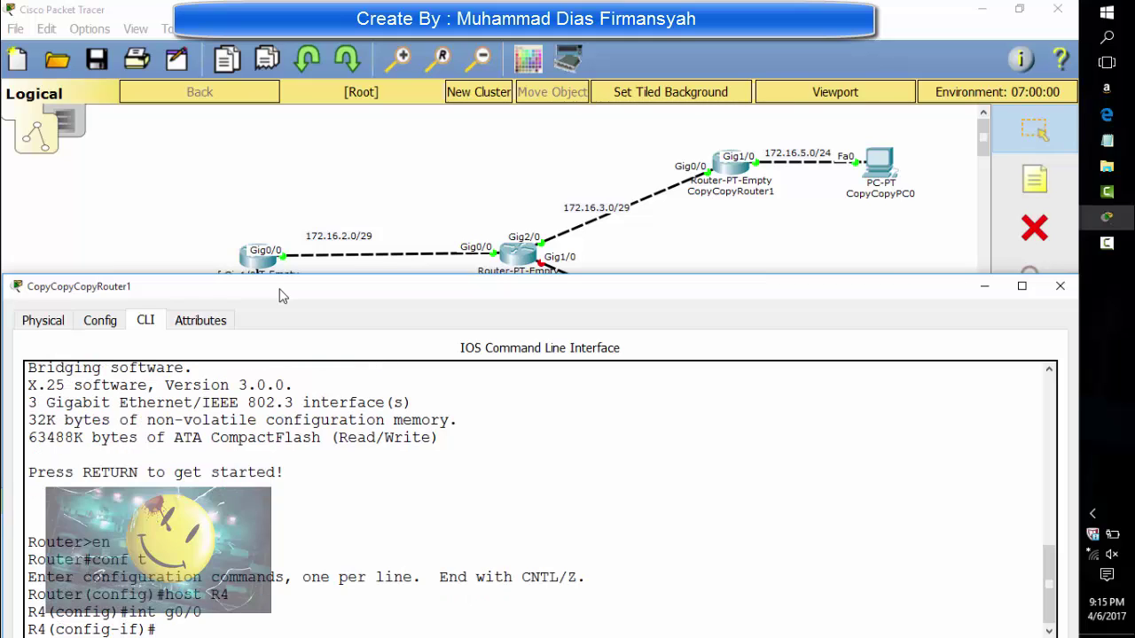
type("no sh")
key("Return")
key("Return")
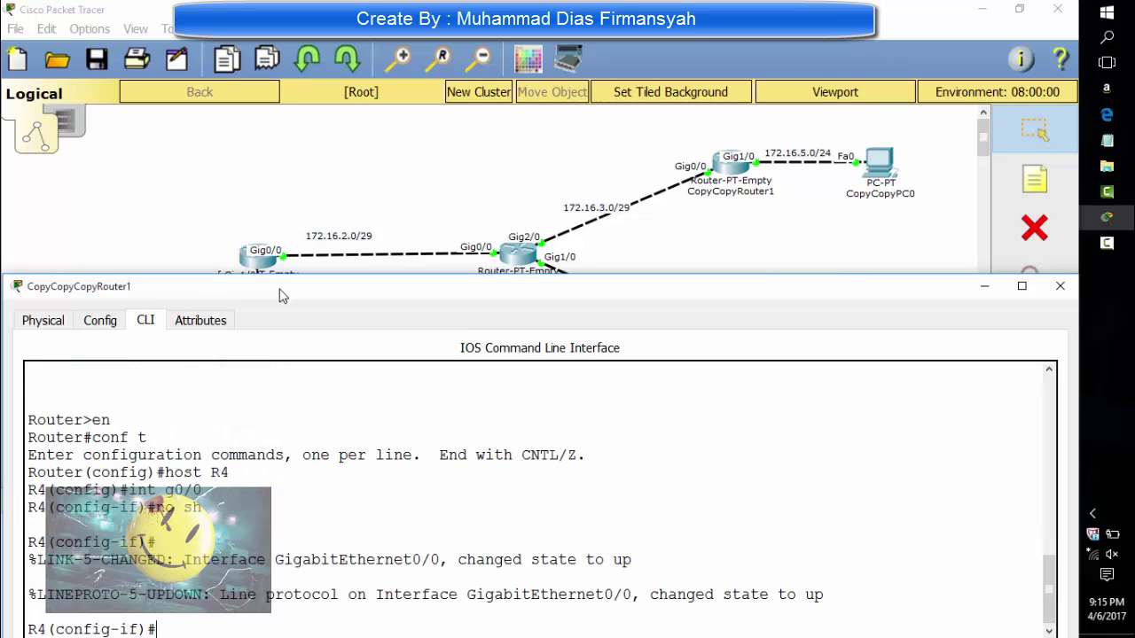
type("ip ad")
key("Tab")
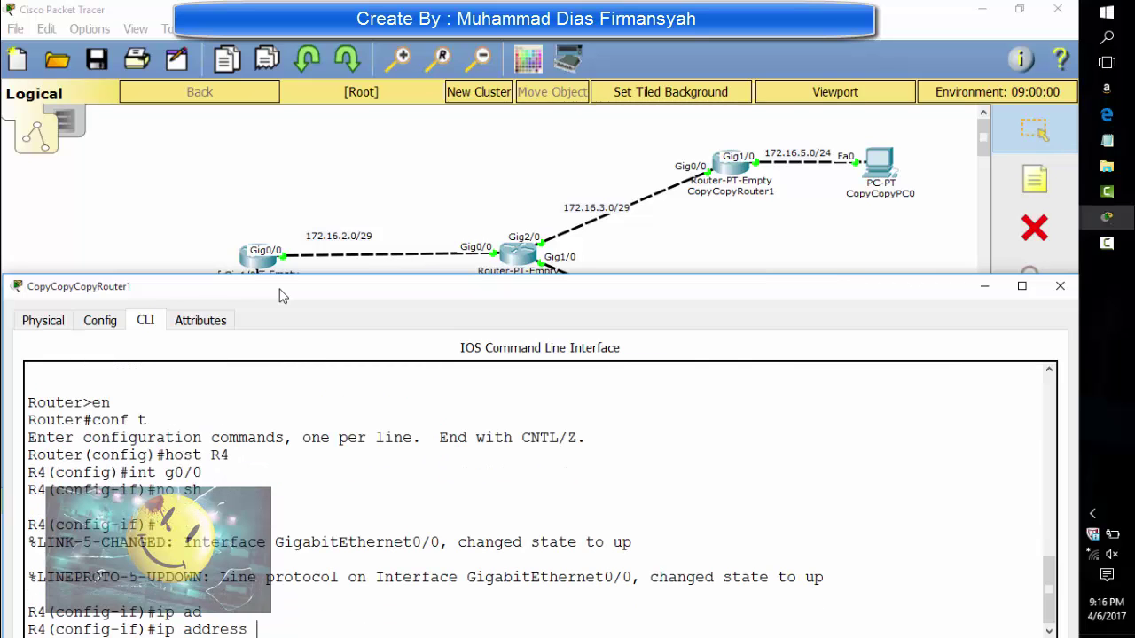
type("172.16.4.2 255.")
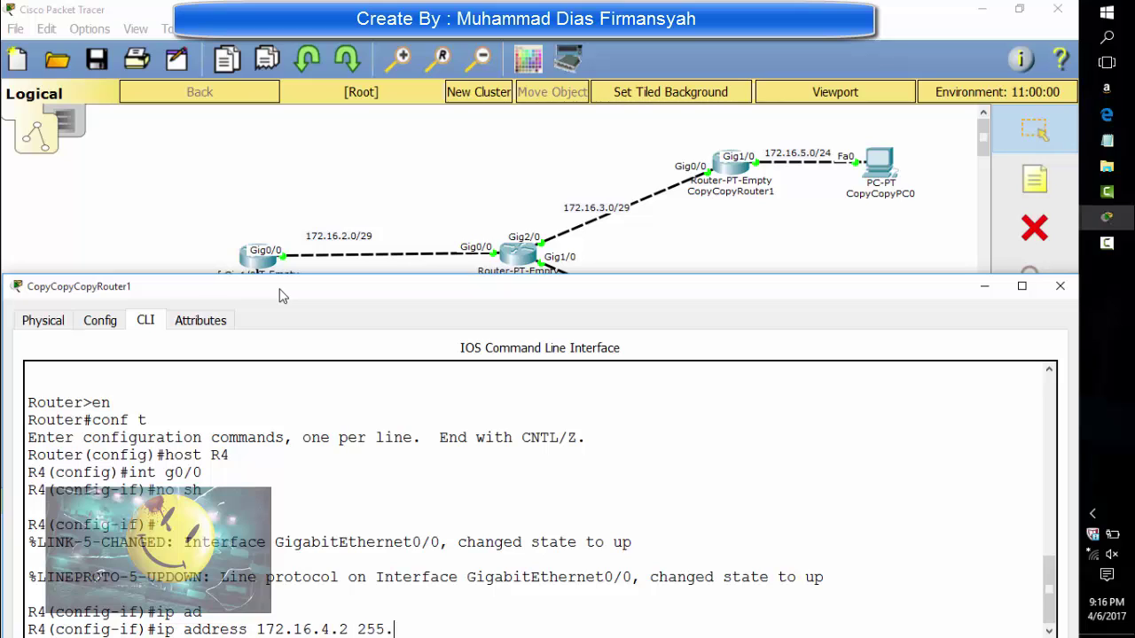
type("255.255.248")
key("Return")
type("ex")
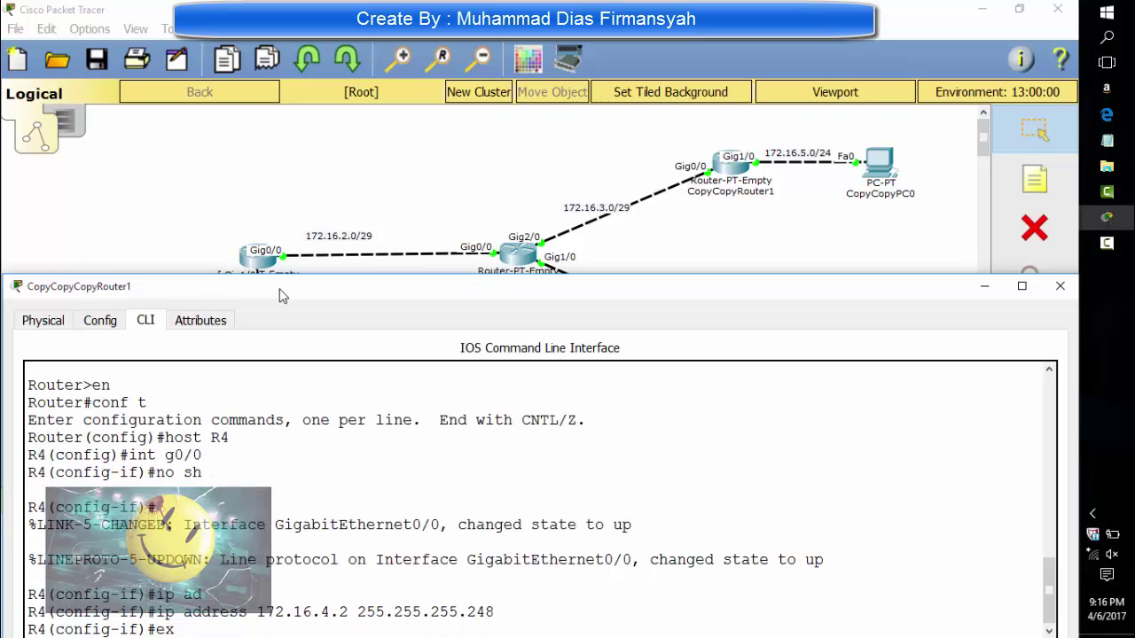
key("Return")
Assign 172.16.6.1 with mask 255.255.255.0 to R4's interface g1/0 and enable the interface.
type("int g")
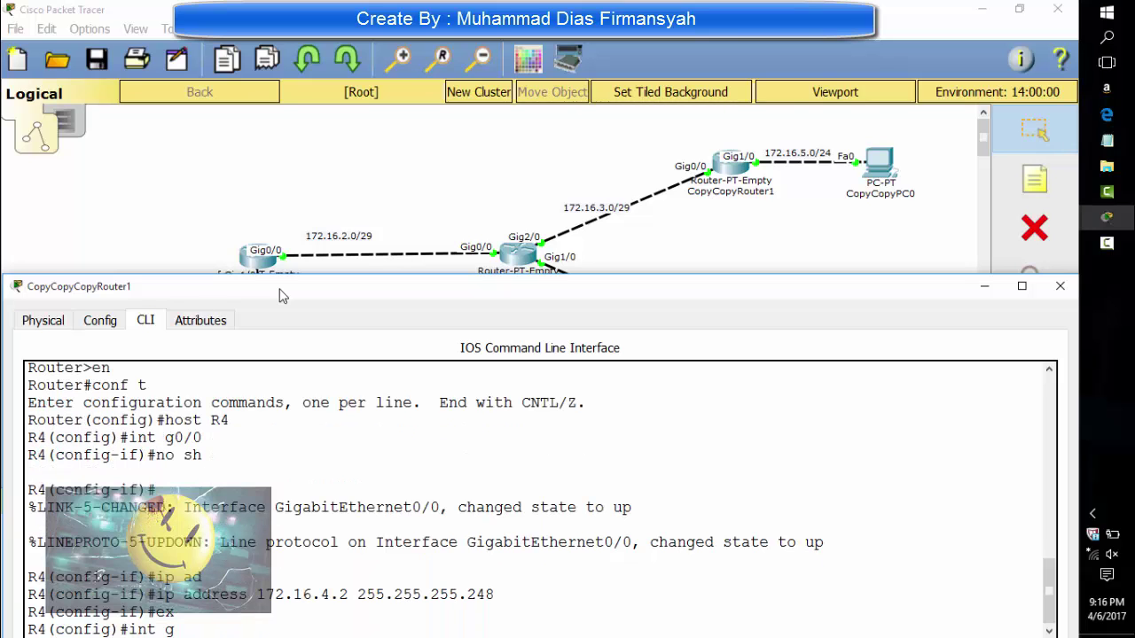
type("1/0")
key("Return")
type("ip ad")
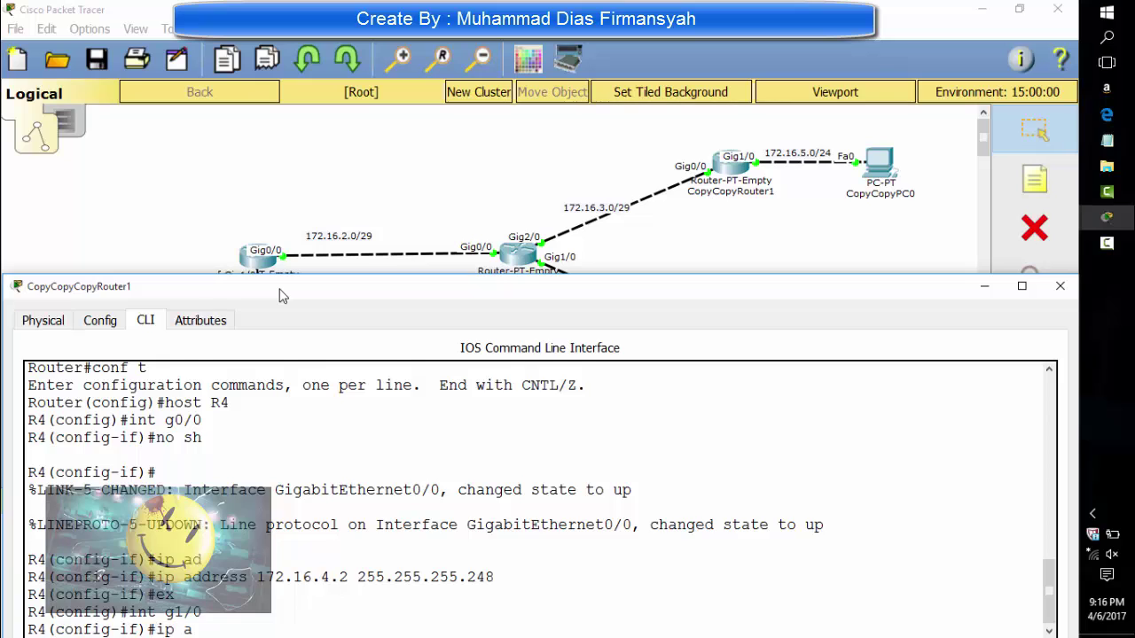
key("Tab")
type("172.16.6")
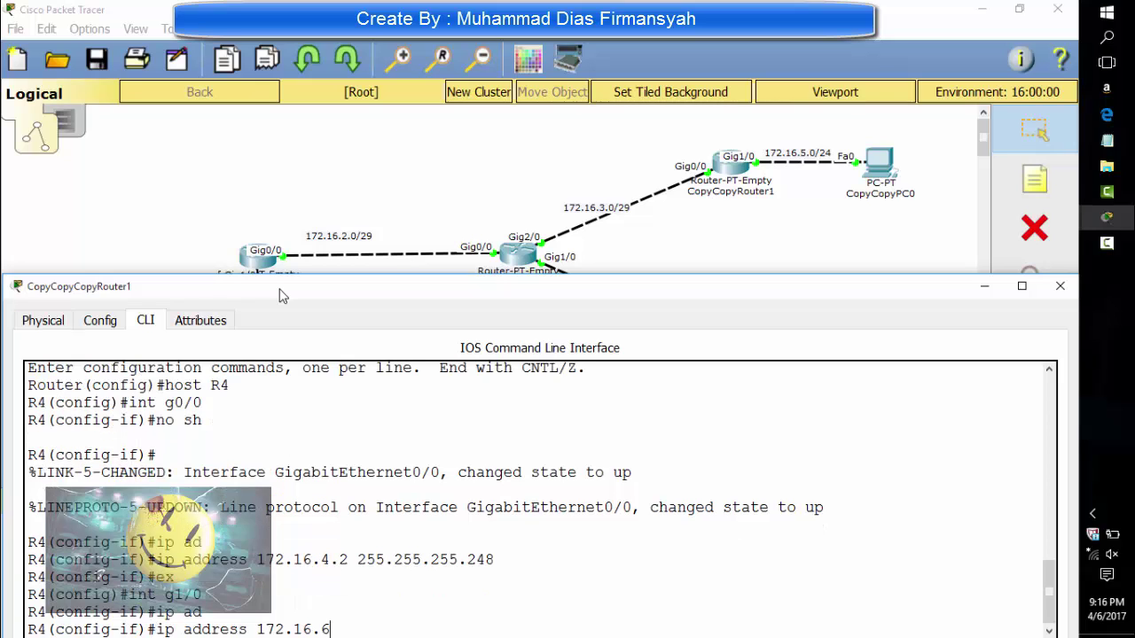
type(".1 255.255.255.0")
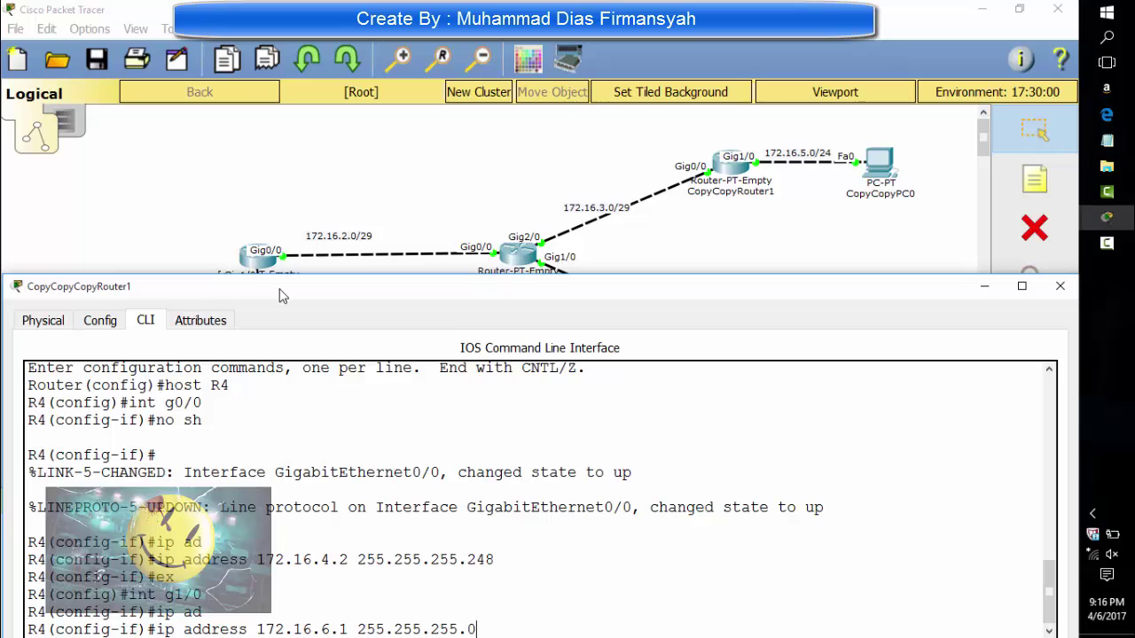
key("Return")
type("no sh")
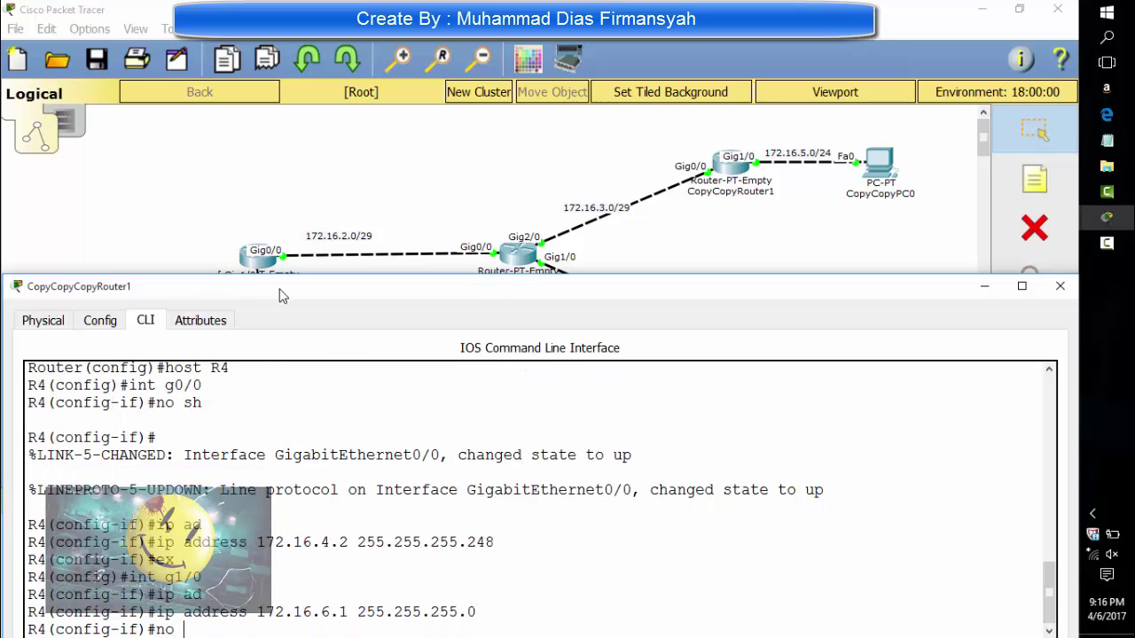
key("Return")
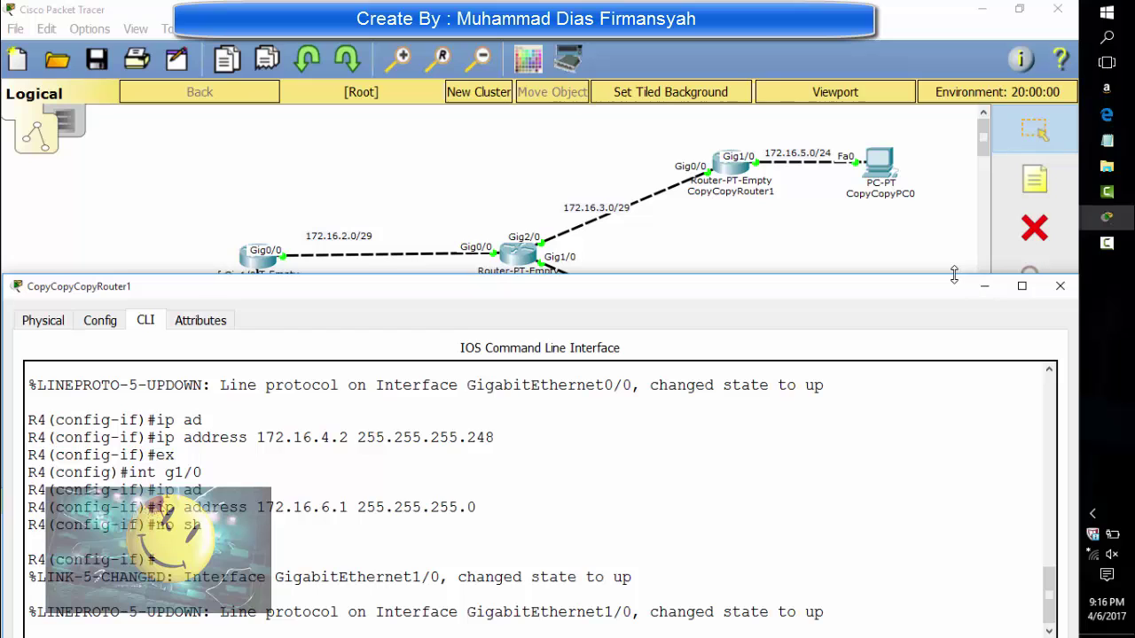
Minimize the CopyCopyCopyRouter1 window and shift the whole topology slightly up in the workspace.
left_click_drag(954, 276, 952, 285)
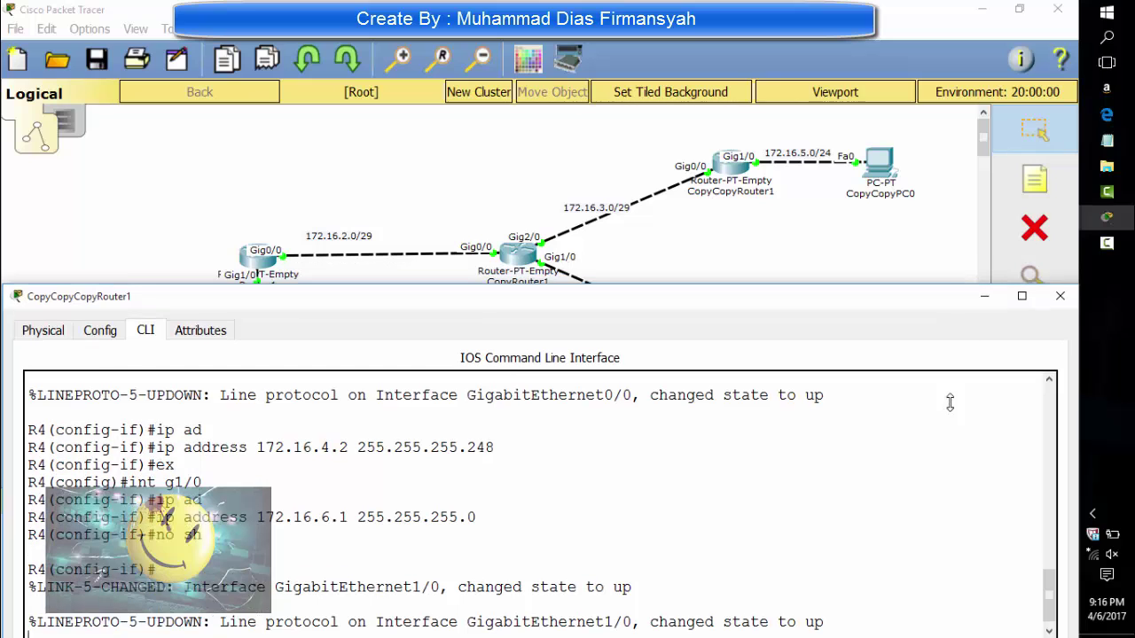
left_click(984, 296)
left_click_drag(911, 142, 165, 435)
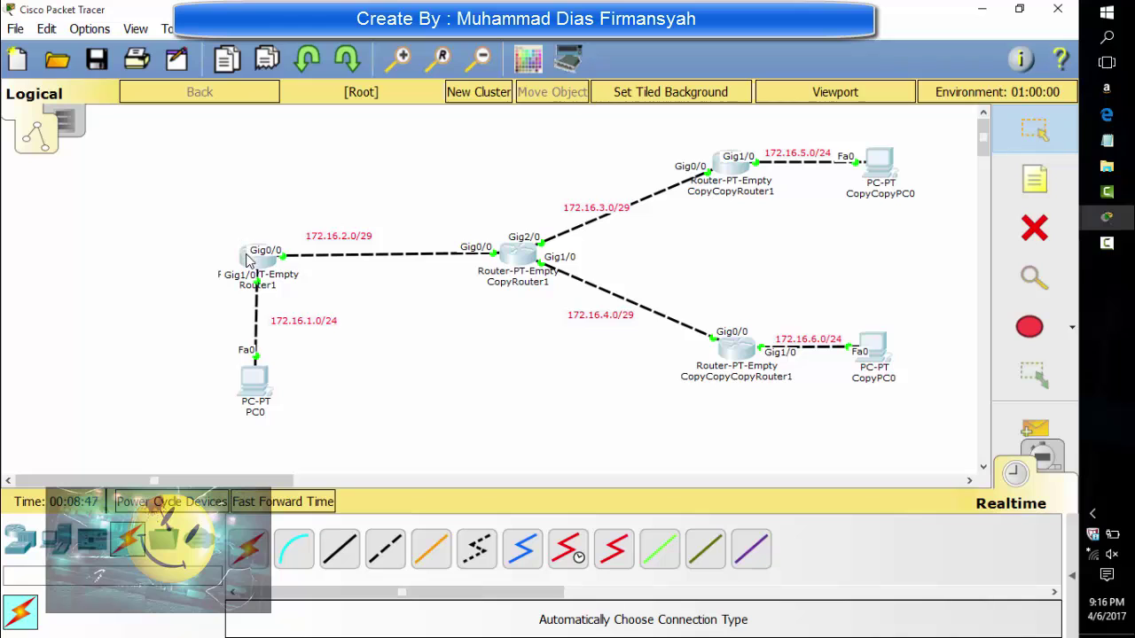
left_click_drag(247, 257, 236, 227)
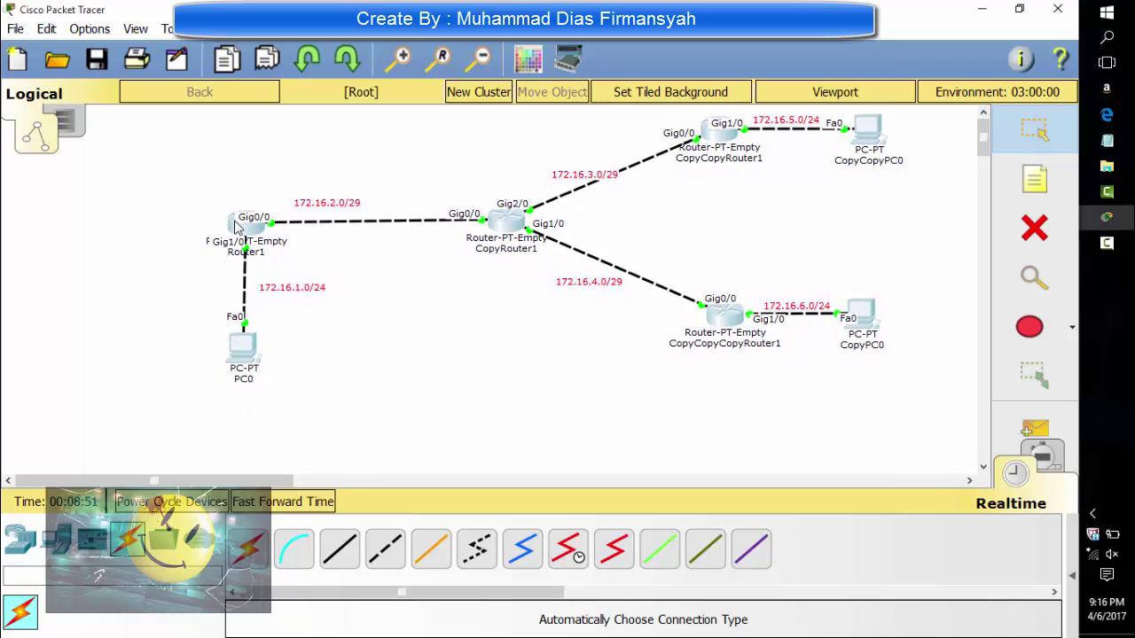
Open Router1's command line and return from interface configuration to global configuration mode.
left_click(235, 227)
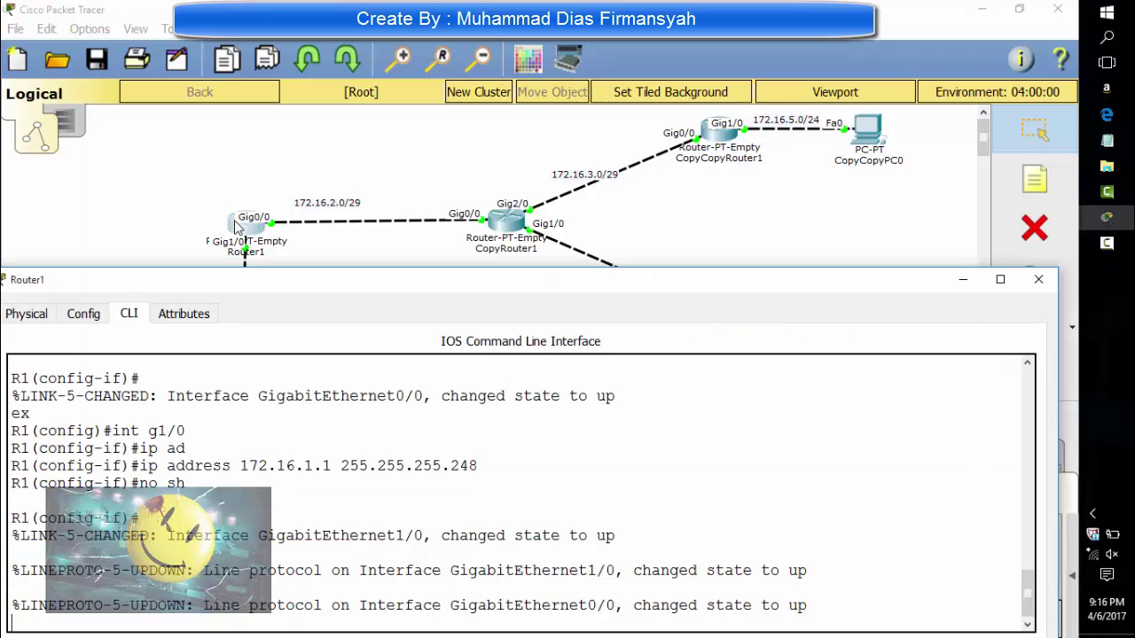
key("Return")
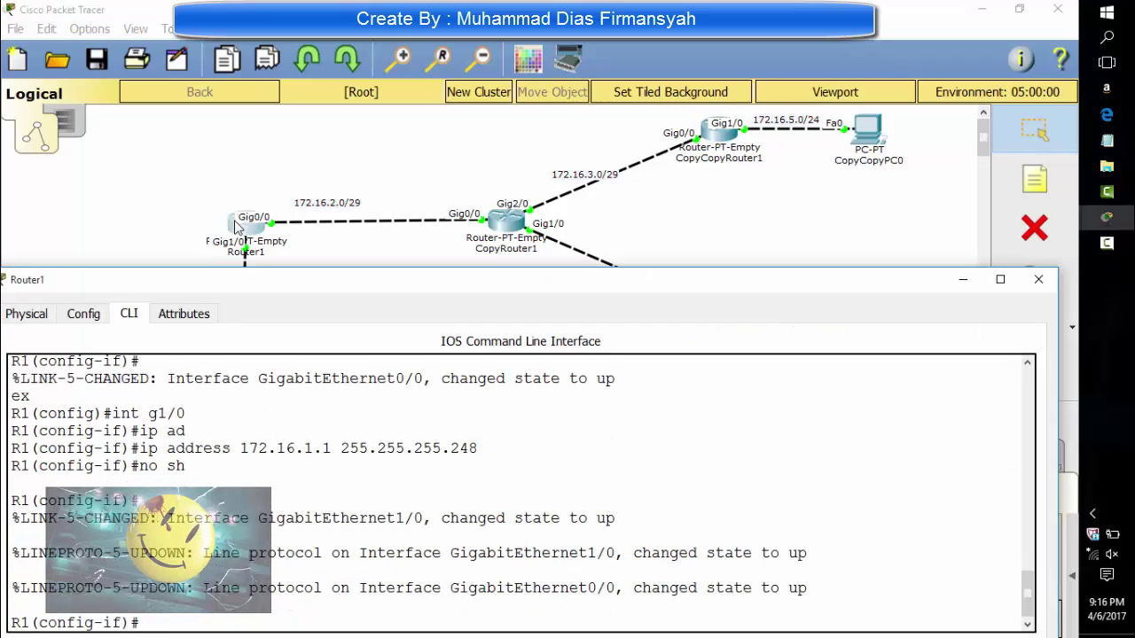
type("ex")
key("Return")
Try to add a static route on R1 for 172.16.3.2 with mask 255.255.255.248 via 172.16.2.2.
type("ip route")
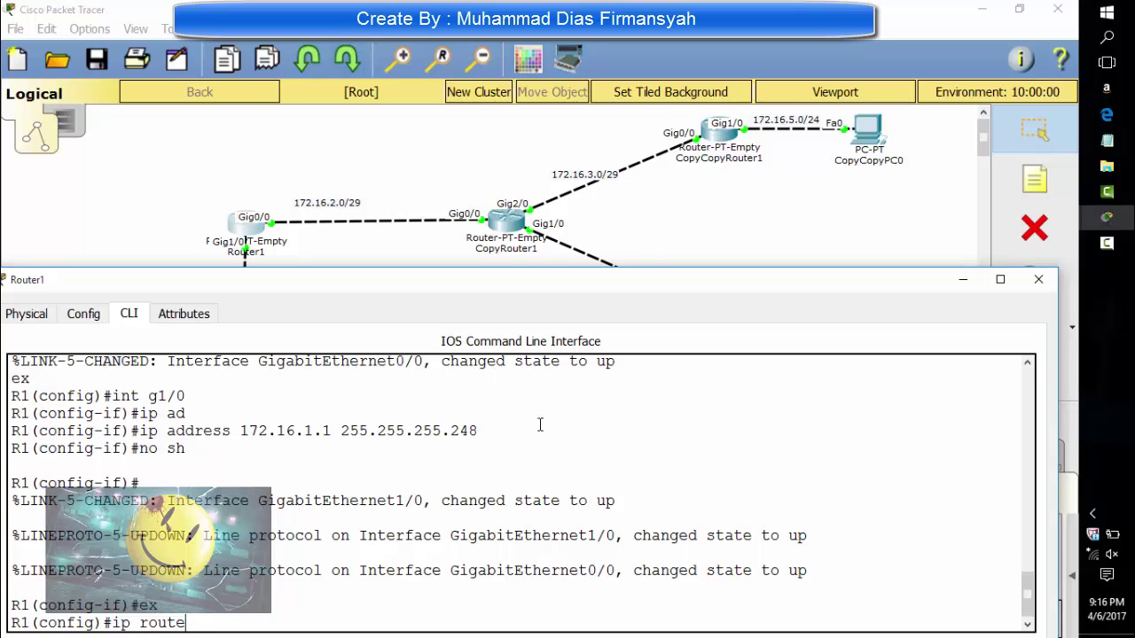
type("172.16.")
type("3.2 255.2")
type("55.255.255.248 ")
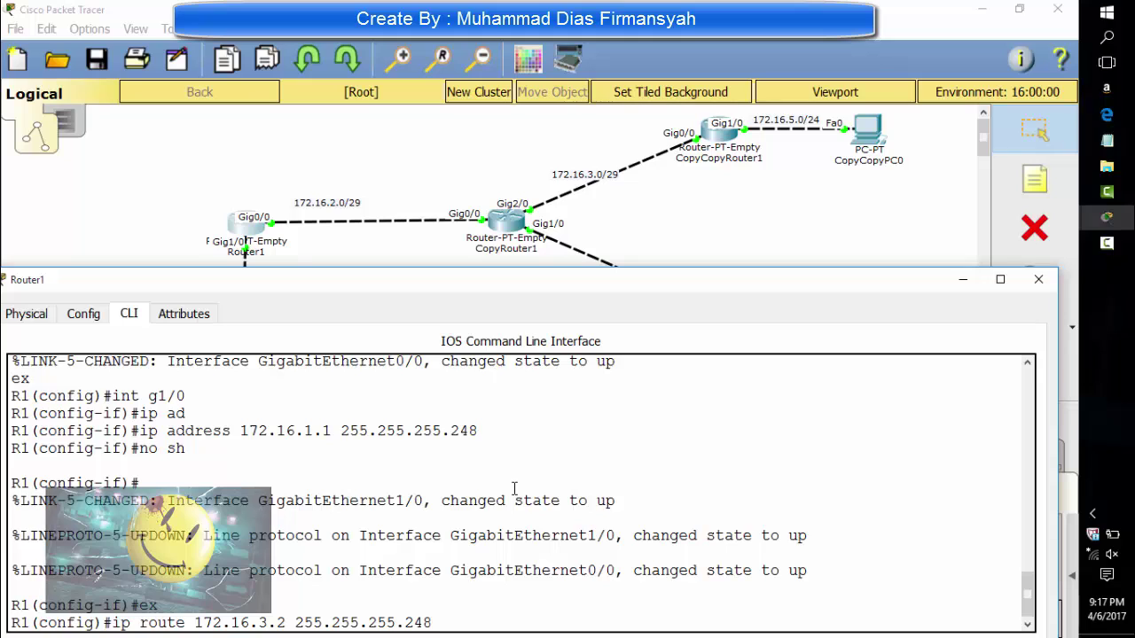
type("172.16.2.2")
key("Return")
Add a static route on R1 to network 172.16.3.0 with mask 255.255.255.248 via 172.16.2.2, reusing the previous command.
key("Up")
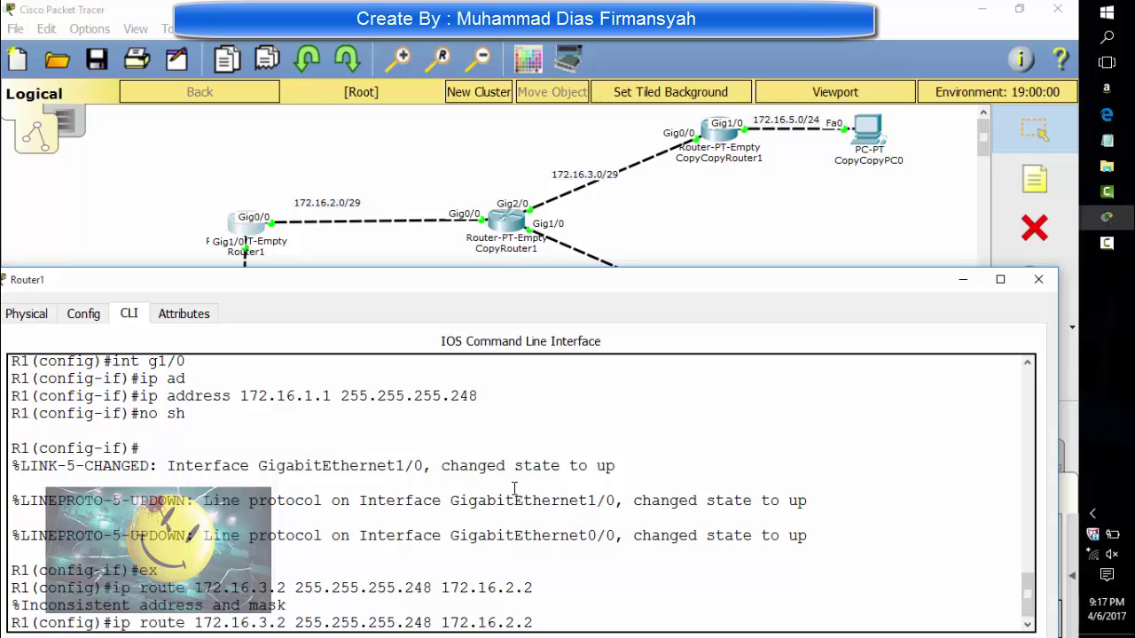
key("Left")
key("Left")
key("Left")
key("Left")
key("Left")
key("Left")
key("Left")
key("Left")
key("Left")
key("Left")
key("Left")
key("Left")
key("Left")
key("Left")
key("Left")
key("Right")
key("Right")
key("Right")
key("BackSpace")
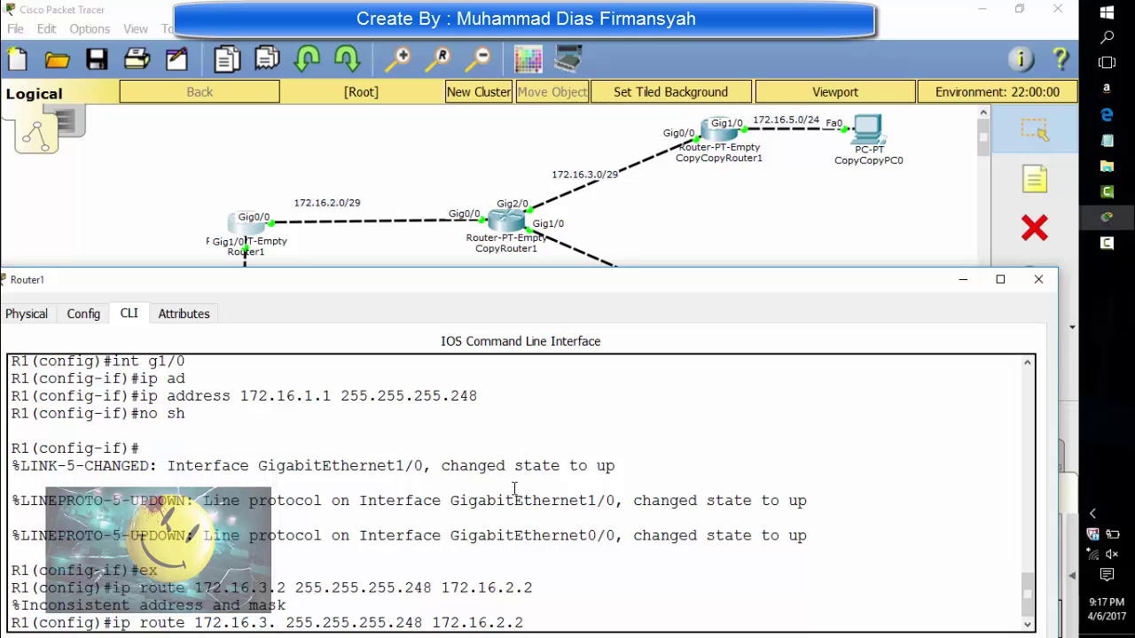
type("0")
key("Return")
Add a static route on R1 to network 172.16.4.0 with mask 255.255.255.248 via 172.16.2.2.
key("Up")
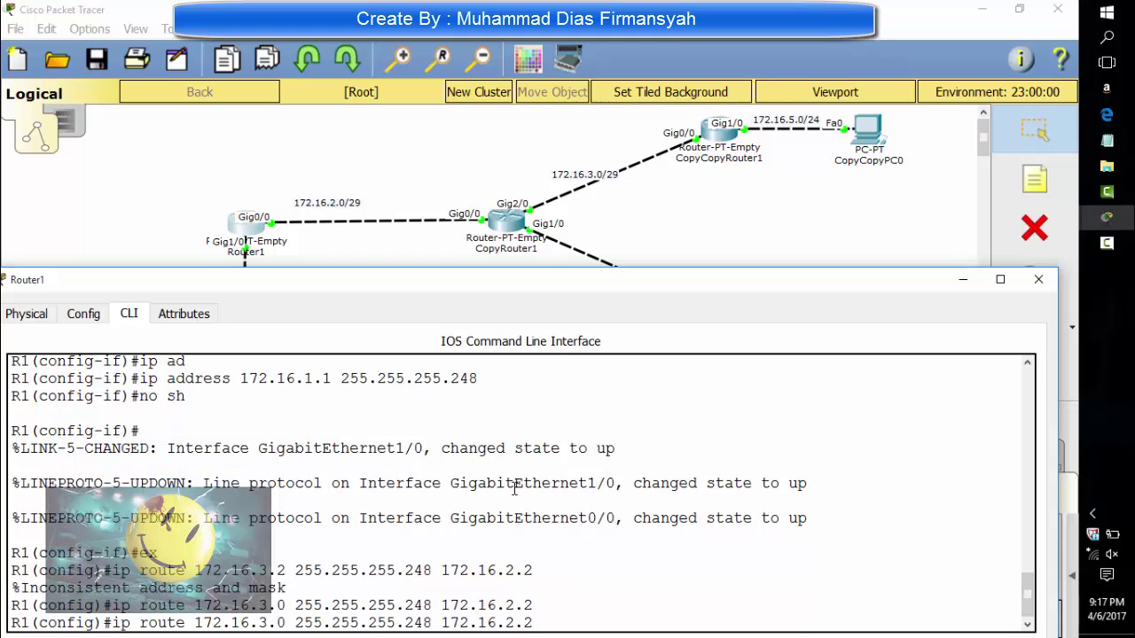
key("Left")
key("BackSpace")
type("4")
key("Return")
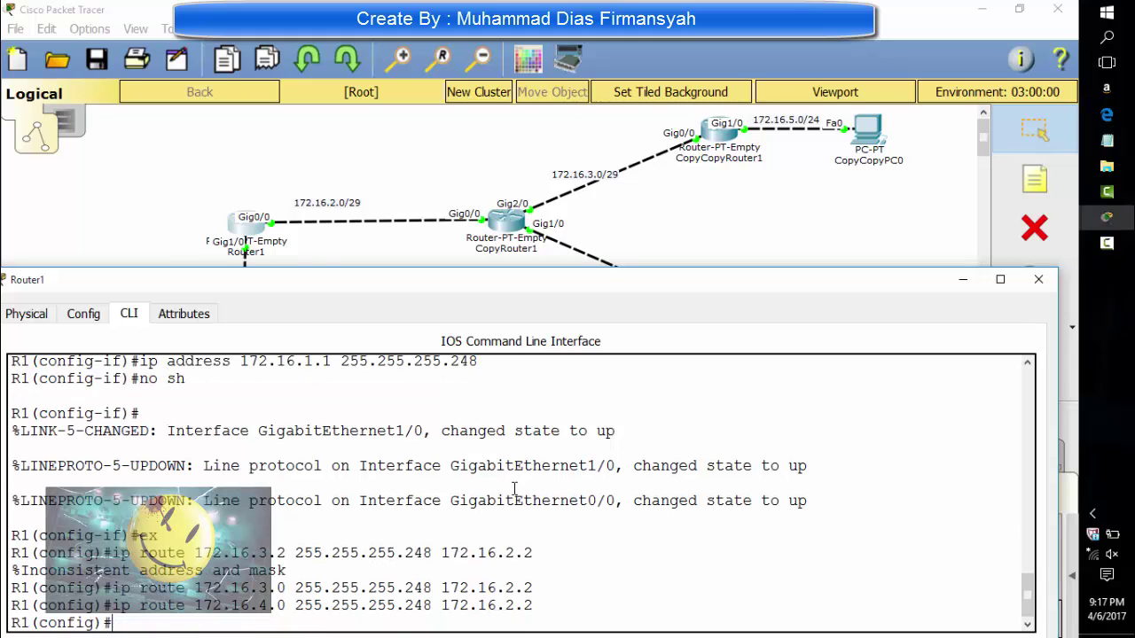
Add a static route on R1 to network 172.16.5.0 with mask 255.255.255.0 via 172.16.2.2.
key("Up")
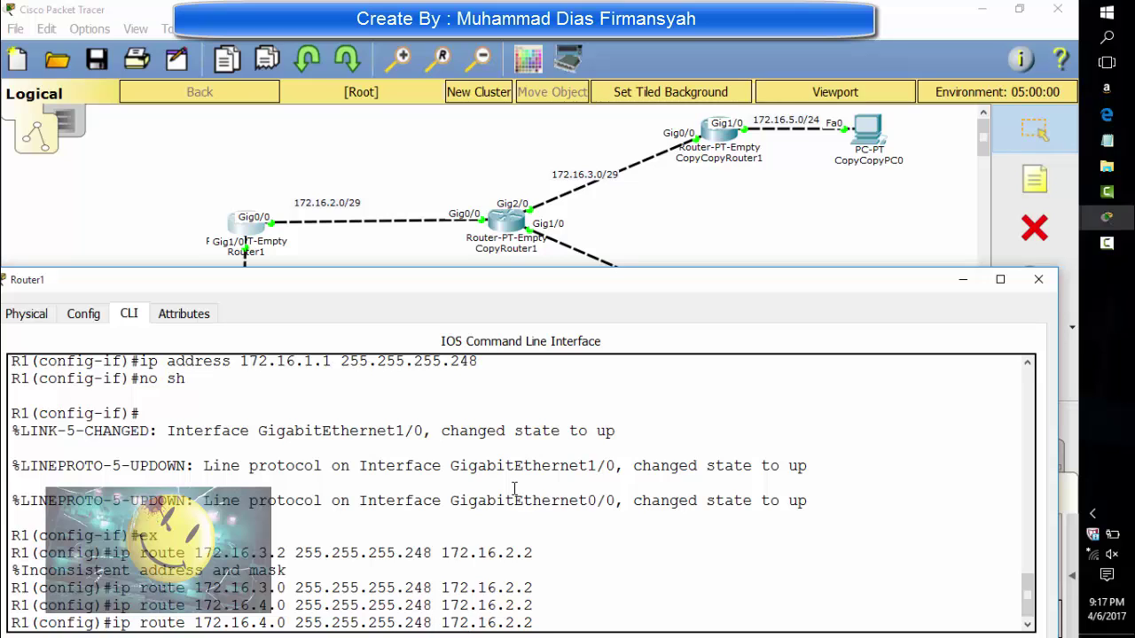
key("BackSpace")
key("BackSpace")
key("BackSpace")
type("0")
key("Left")
key("Left")
key("BackSpace")
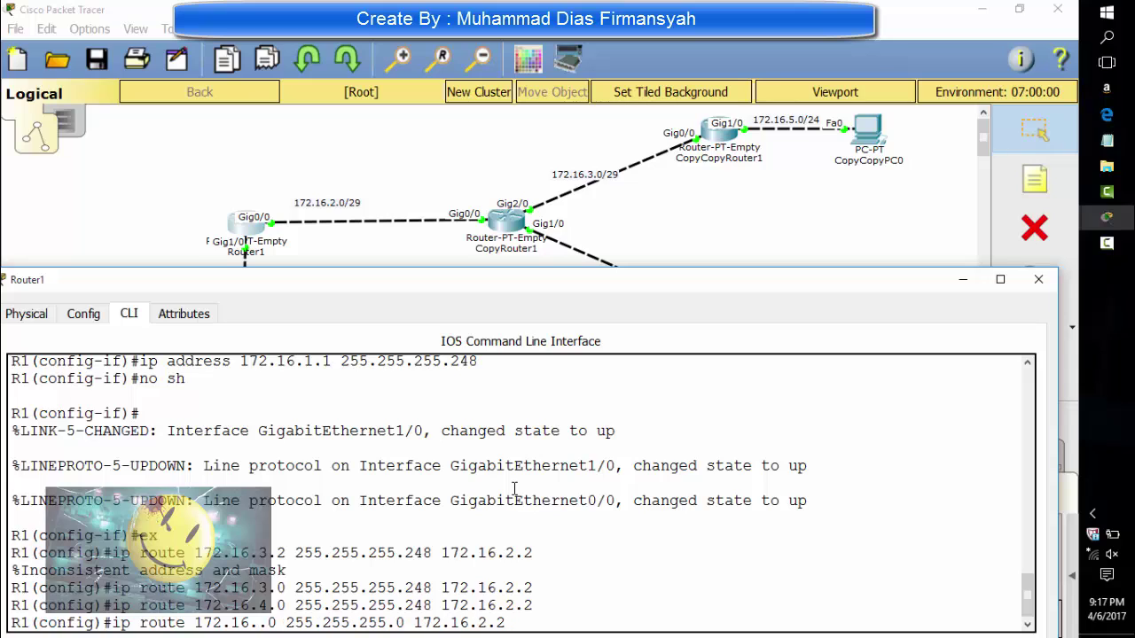
type("5")
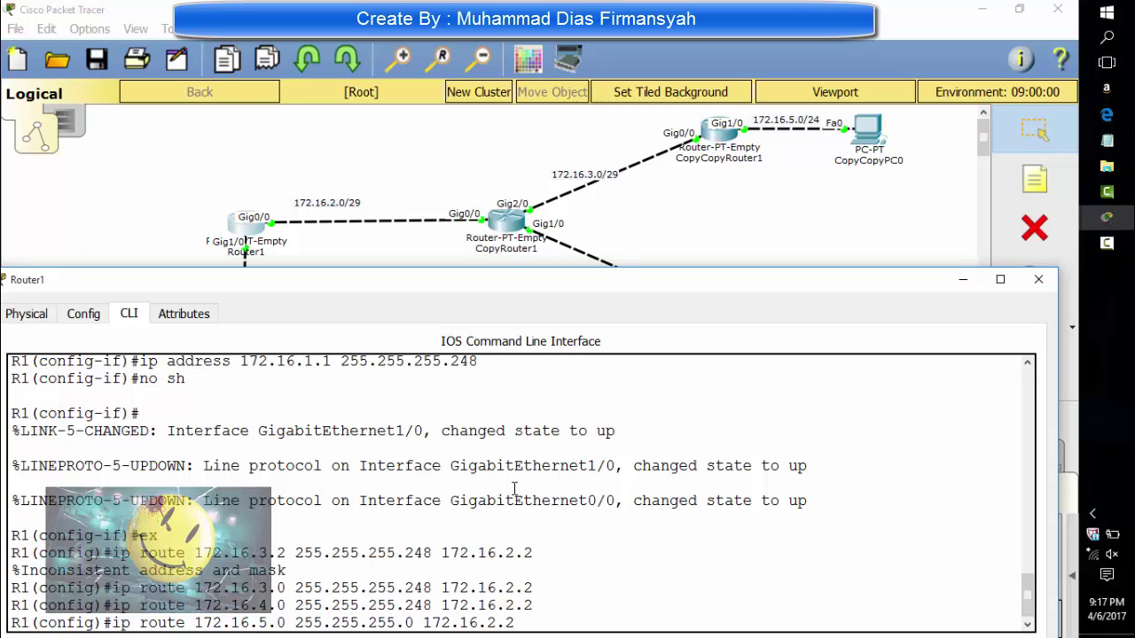
key("Return")
Add a static route on R1 to network 172.16.6.0 with mask 255.255.255.0 via 172.16.2.2.
key("Up")
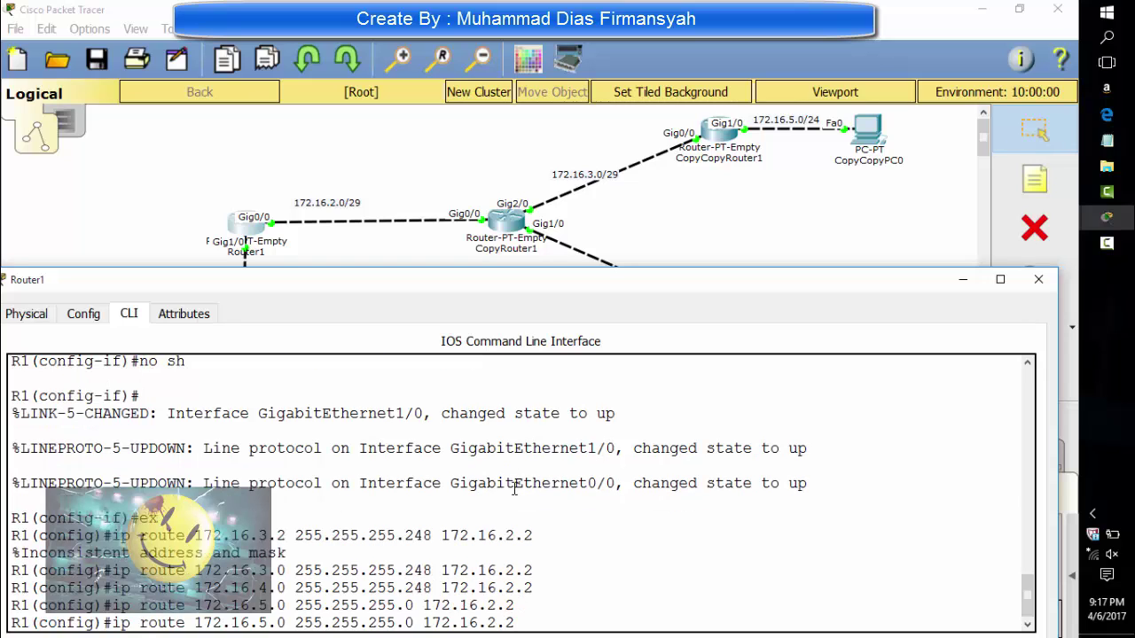
key("Left")
key("Left")
key("Left")
key("Left")
key("Left")
key("Left")
key("Left")
key("Left")
key("Left")
key("Left")
key("Left")
key("Left")
key("Left")
key("Left")
key("Left")
key("Left")
key("Left")
key("Left")
key("Left")
key("Left")
key("Right")
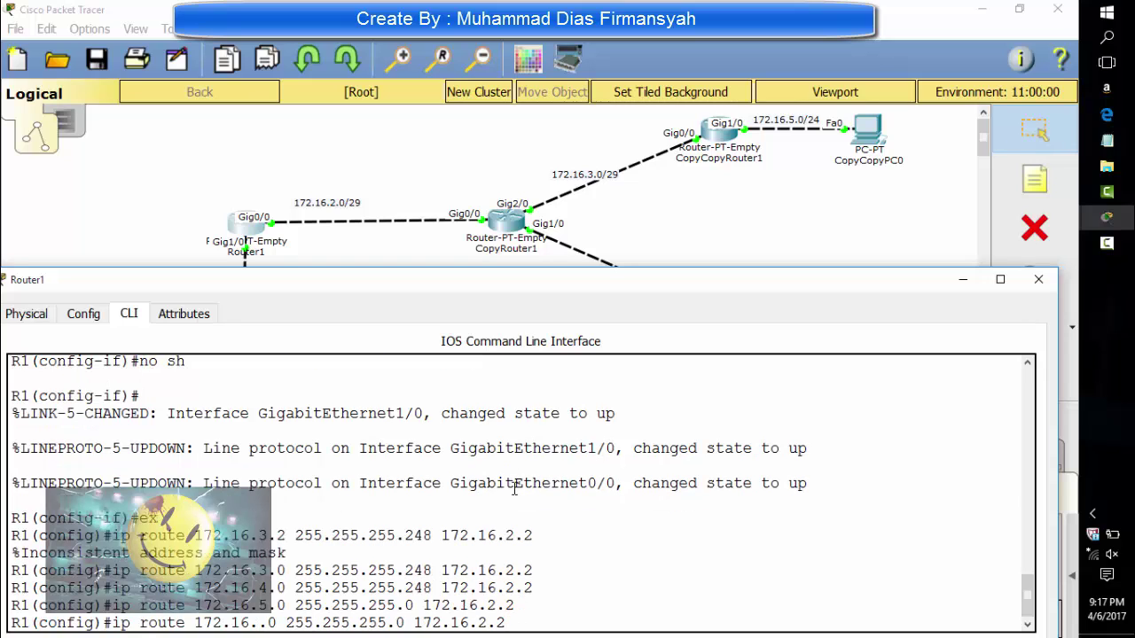
key("BackSpace")
type("6")
key("Return")
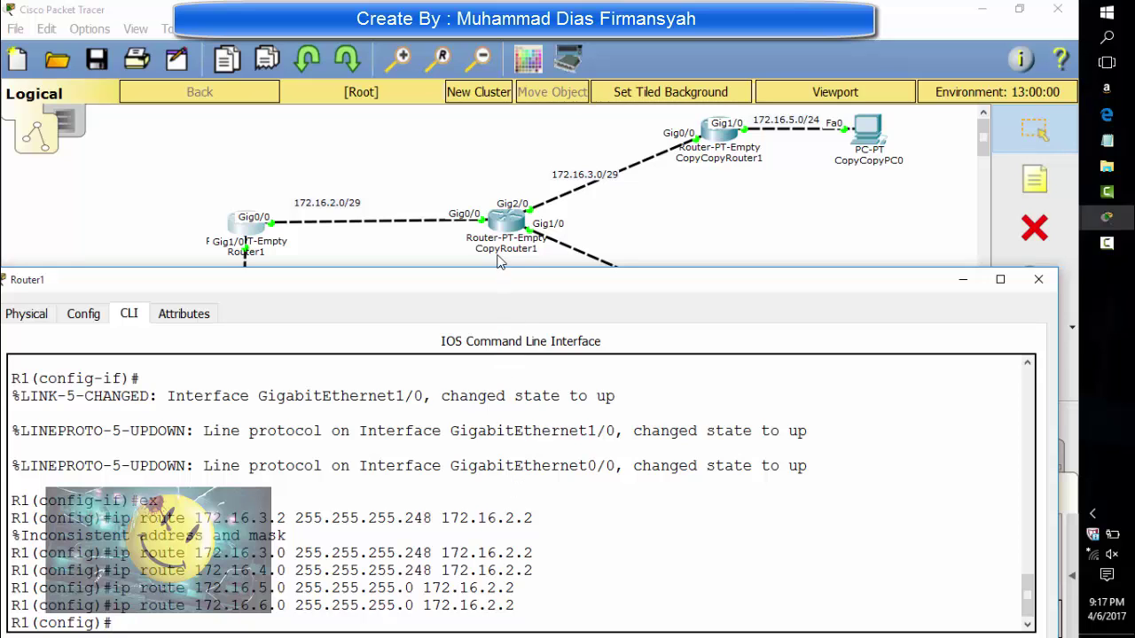
Open CopyRouter1's command line and return from interface configuration to global configuration mode.
left_click(503, 227)
type("ex")
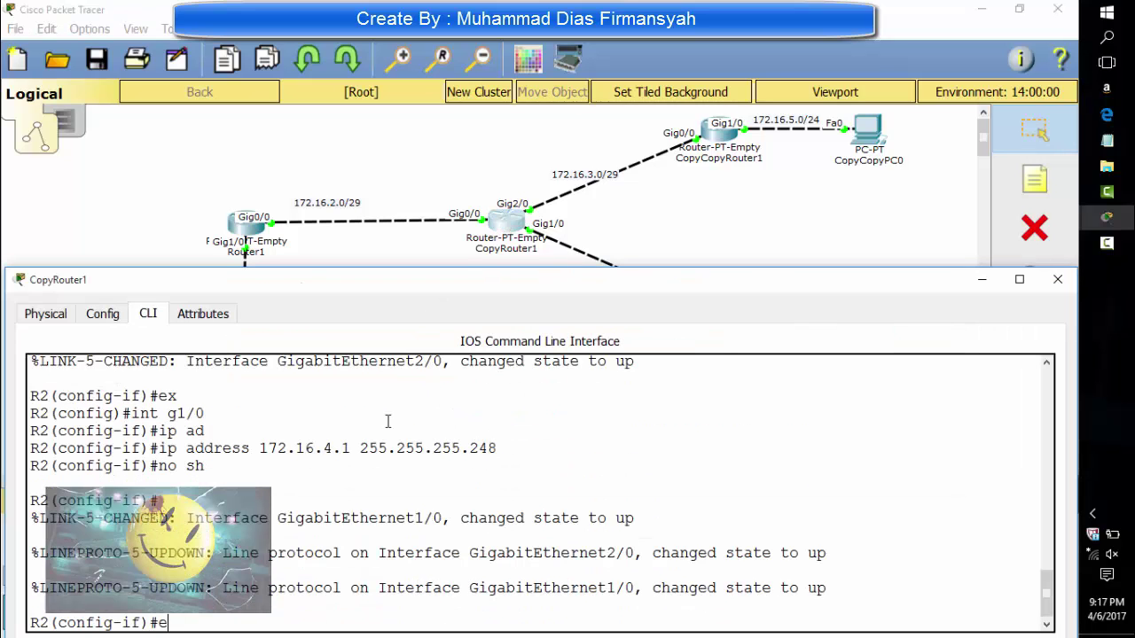
key("Return")
Try to add a static route on R2 to 172.16.1.0 with mask 255.255.255.0 via 172.16.2.1.
type("ip route")
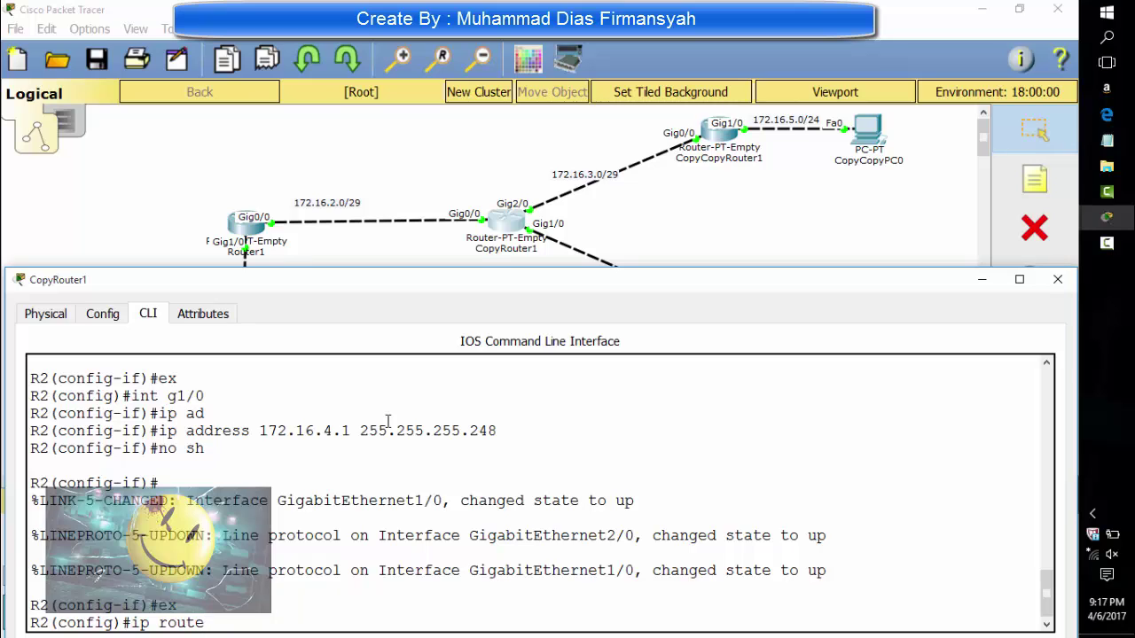
type("172.16.1.0 255.255.255.")
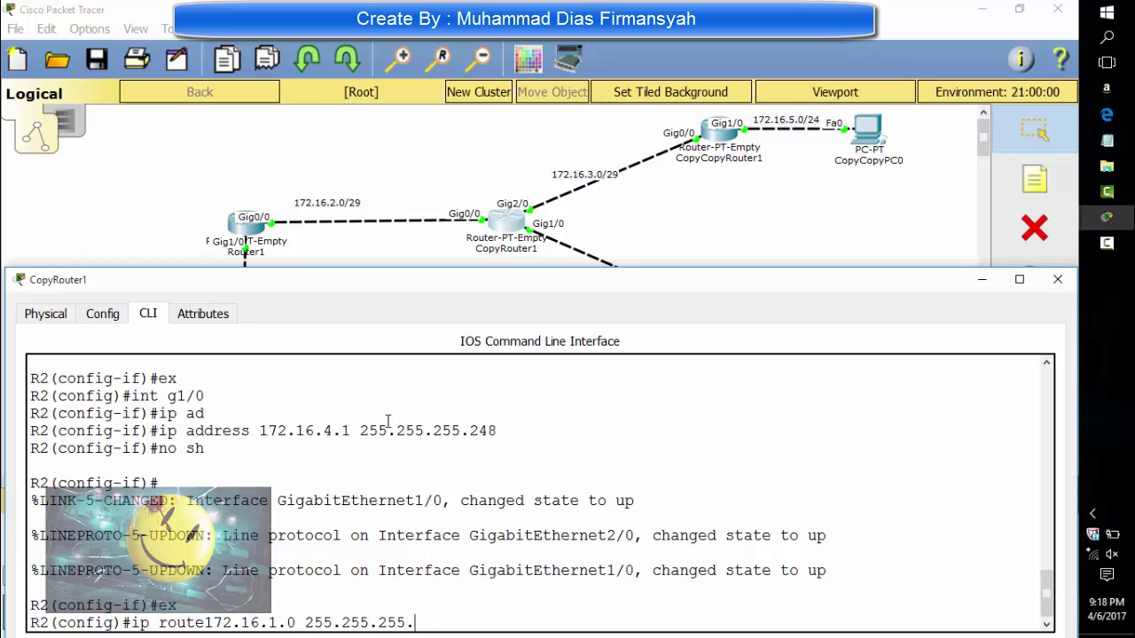
type("0 172.16.2.1")
key("Return")
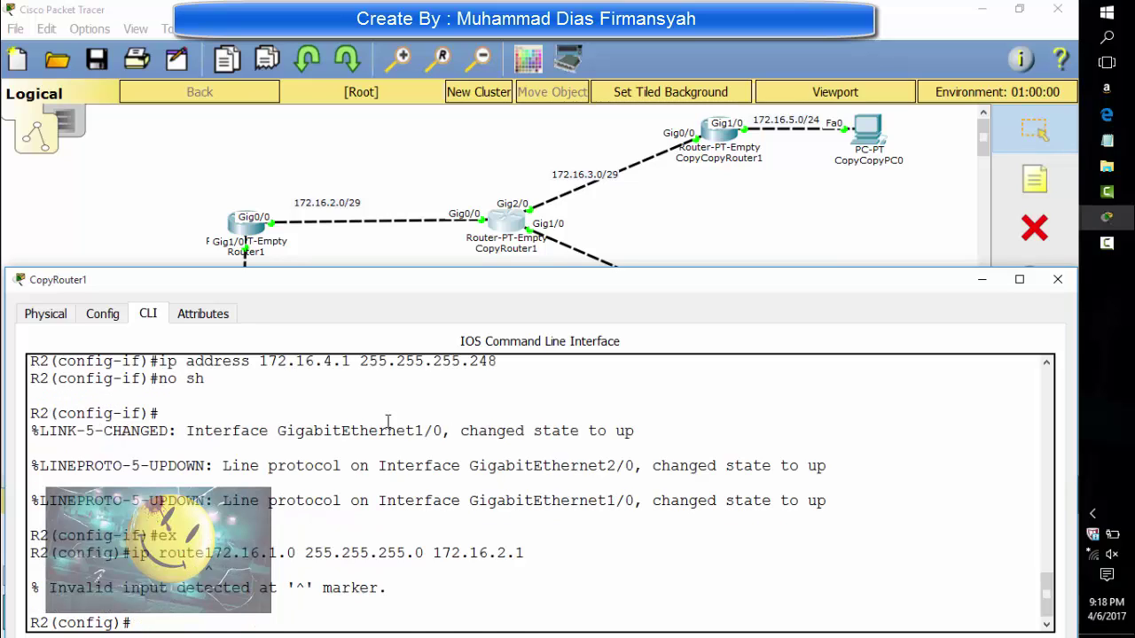
Correct the missing space after "ip route" and add R2's static route to 172.16.1.0 with mask 255.255.255.0 via 172.16.2.1.
key("Up")
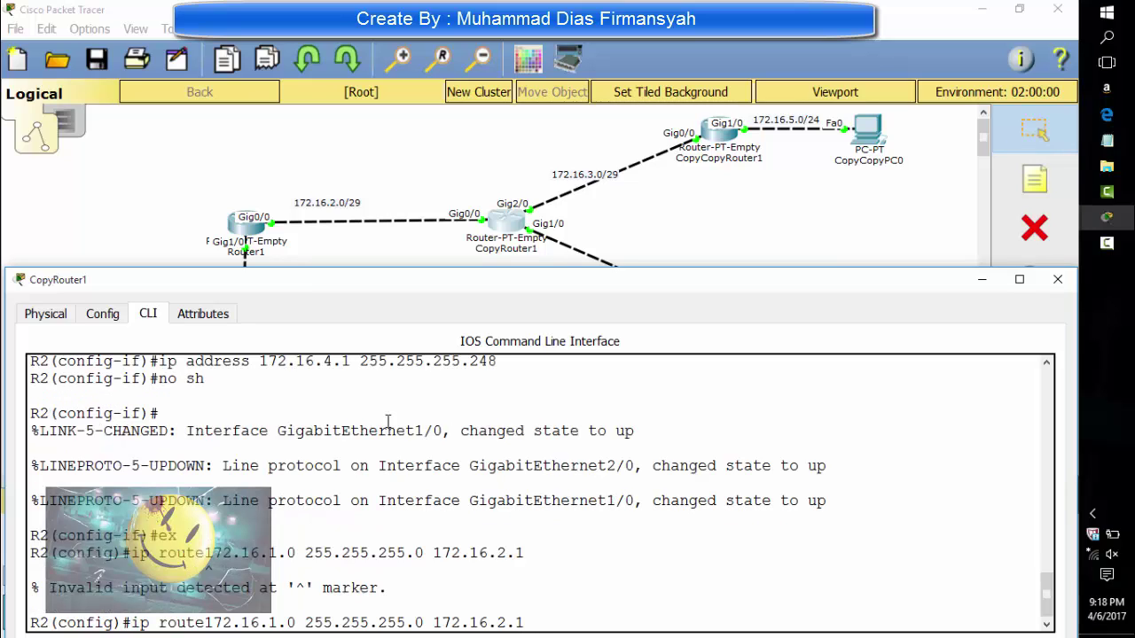
key("Left")
key("Left")
key("Left")
key("Left")
key("Left")
key("Left")
key("Left")
key("Left")
key("Left")
key("Left")
key("Left")
key("Left")
key("Left")
key("Left")
key("Left")
key("Left")
key("Left")
key("Left")
key("Left")
key("Left")
key("Return")
Add a static route on R2 to network 172.16.5.0 with mask 255.255.255.0 via 172.16.3.2.
key("Up")
key("Left")
key("Left")
key("Left")
key("Left")
key("Left")
key("Left")
key("Left")
key("Left")
key("Left")
key("Left")
key("Left")
key("Left")
key("Left")
key("Left")
key("Left")
key("Left")
key("Left")
key("Left")
key("Left")
key("Left")
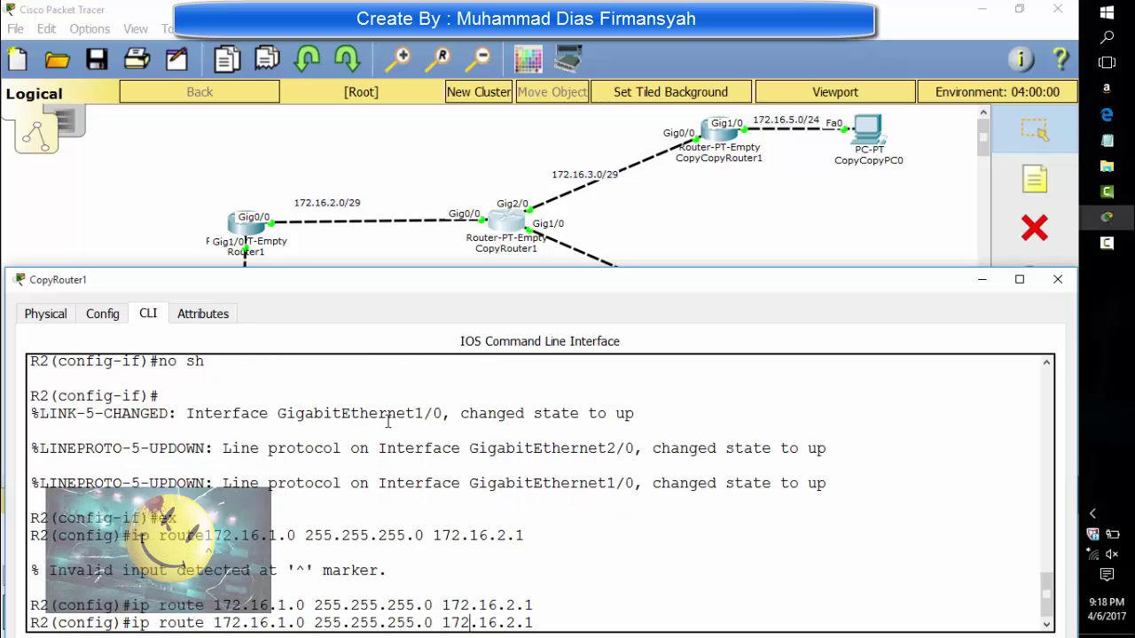
key("BackSpace")
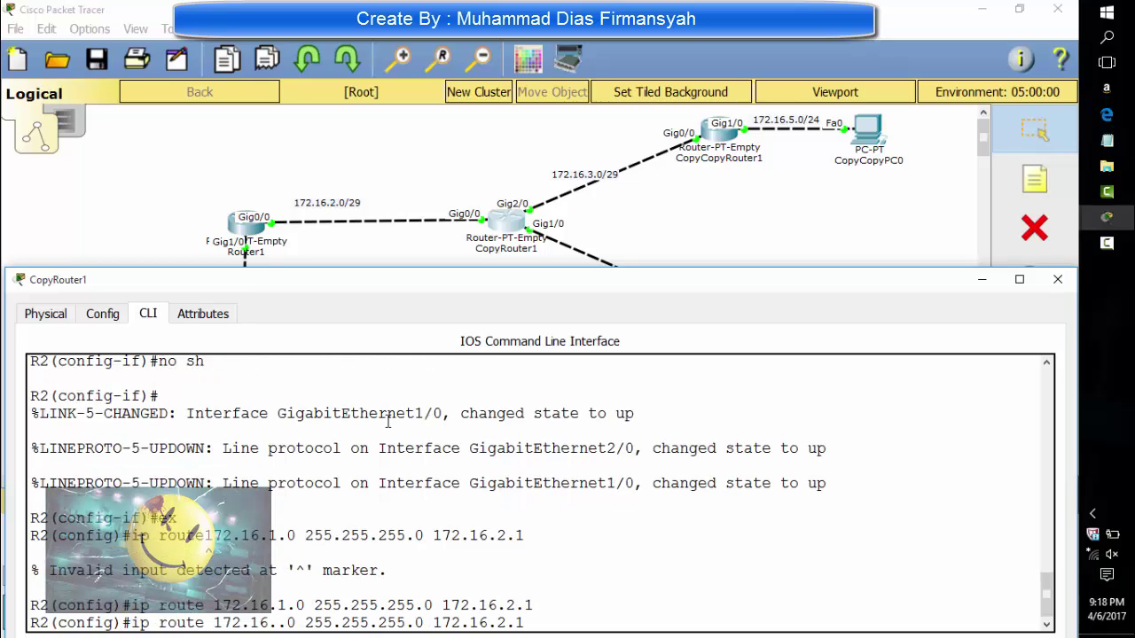
type("5")
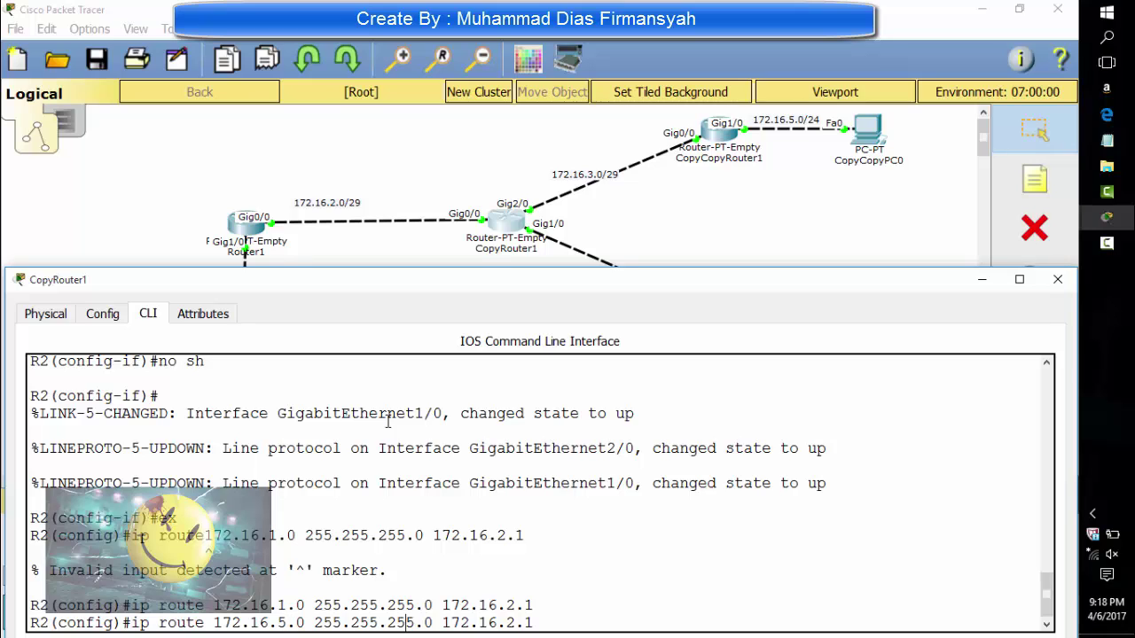
key("BackSpace")
type("3.")
key("Return")
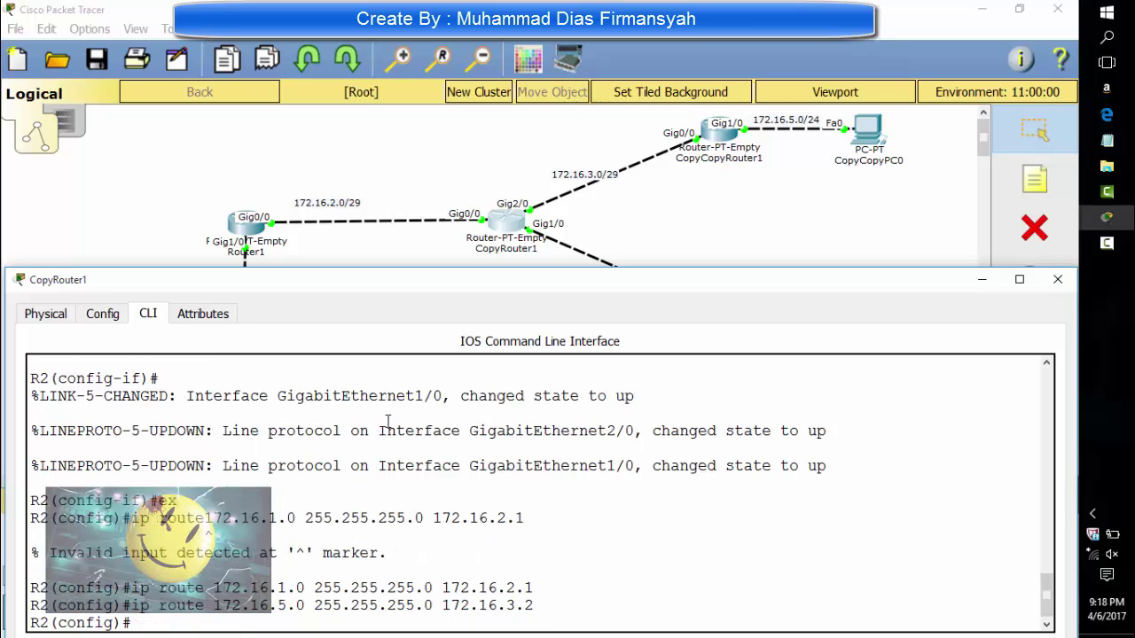
Add a static route on R2 to network 172.16.6.0 with mask 255.255.255.0 via 172.16.4.2.
key("Up")
key("Left")
key("Left")
key("Left")
key("Left")
key("Left")
key("Left")
key("Left")
key("Left")
key("Left")
key("Left")
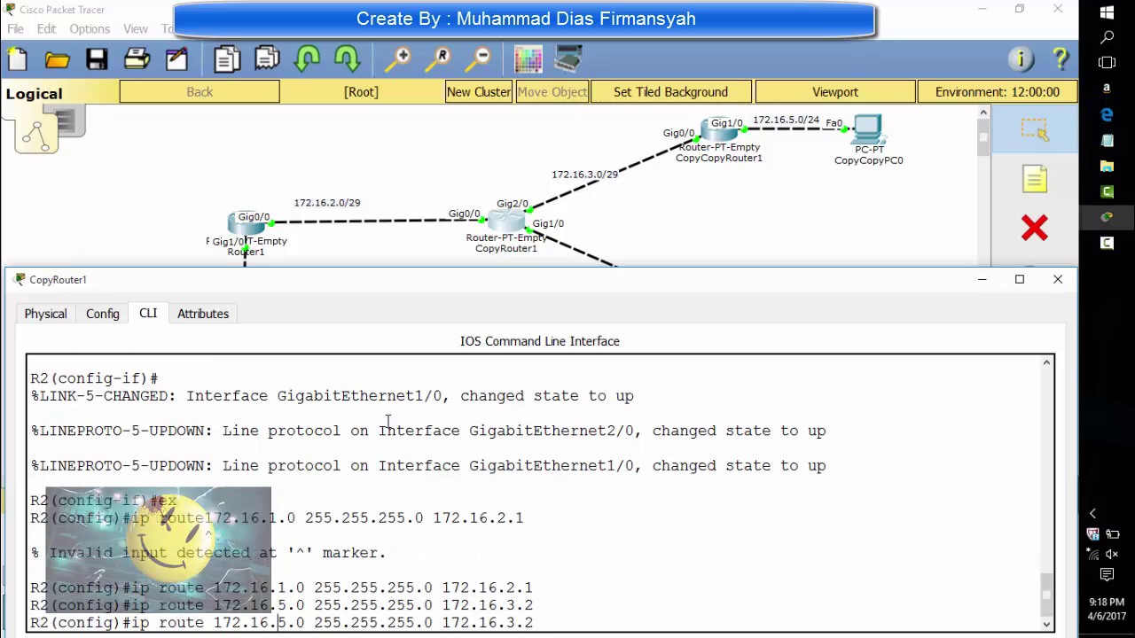
key("Delete")
type("6")
key("Right")
key("Right")
key("Right")
key("Right")
key("Right")
key("Right")
key("Right")
key("Right")
key("Right")
key("Right")
key("Delete")
type("4")
key("Return")
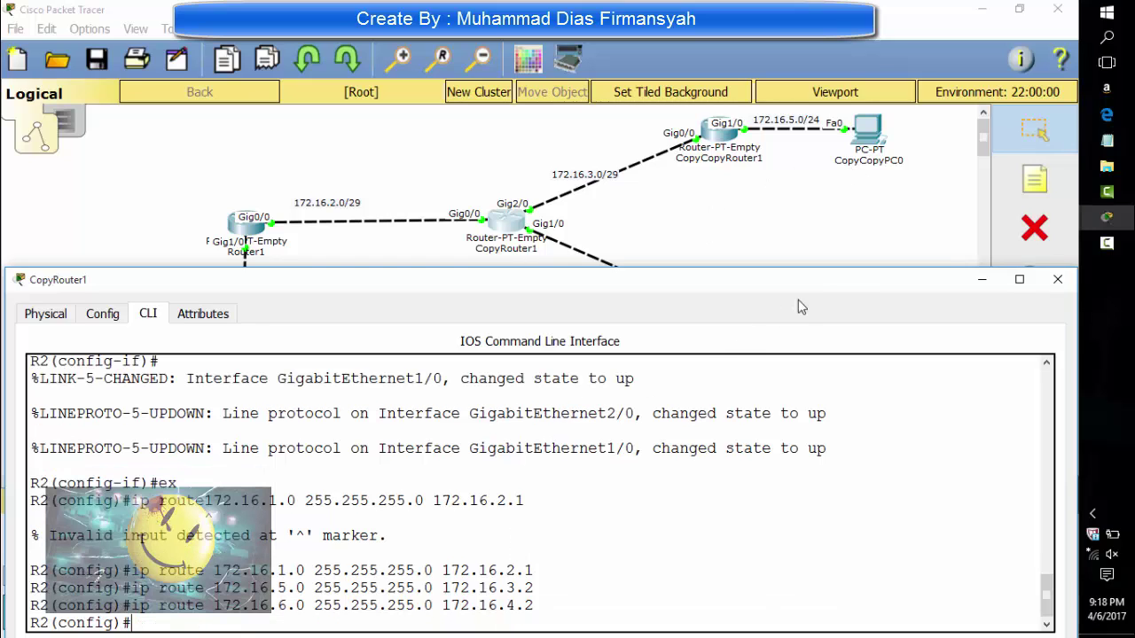
Open CopyCopyRouter1's command line and return from interface configuration to global configuration mode.
left_click(776, 213)
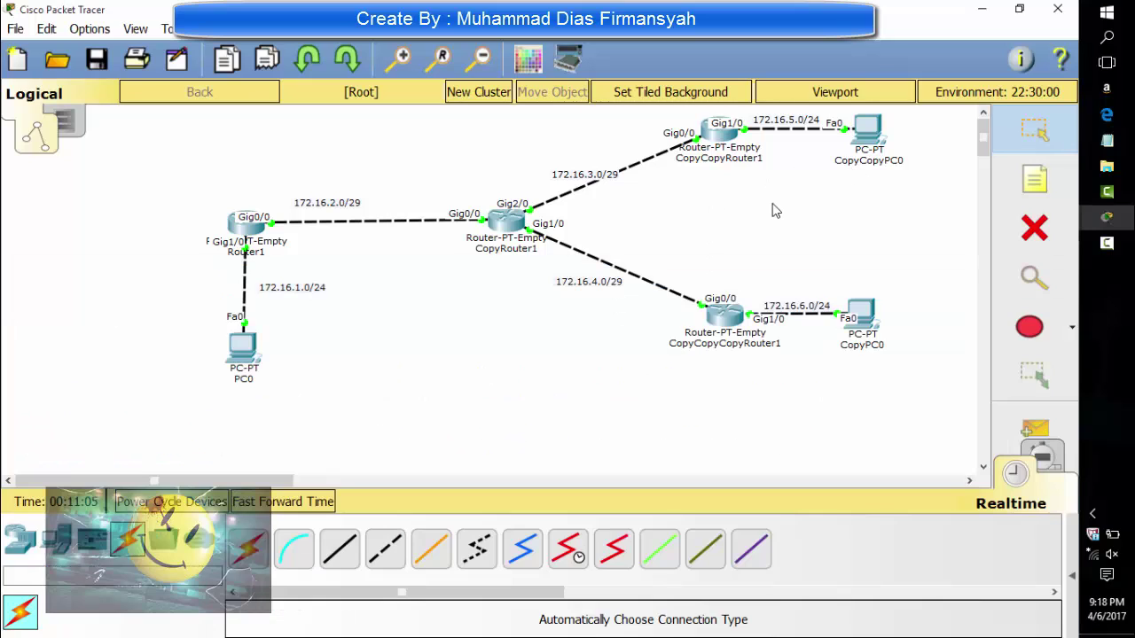
left_click(714, 142)
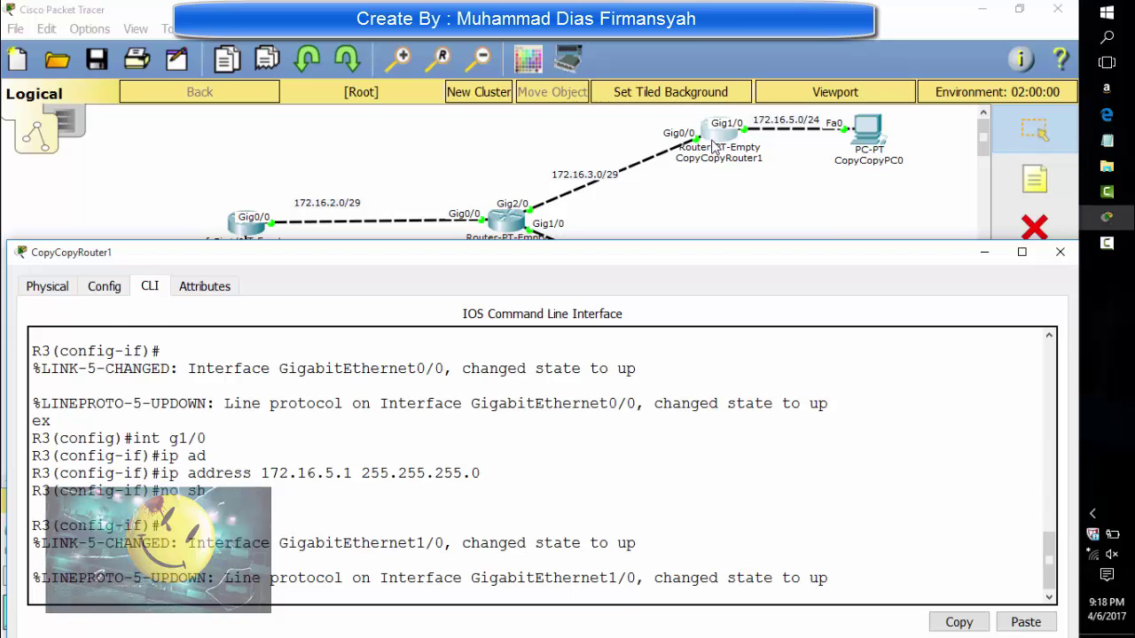
key("Return")
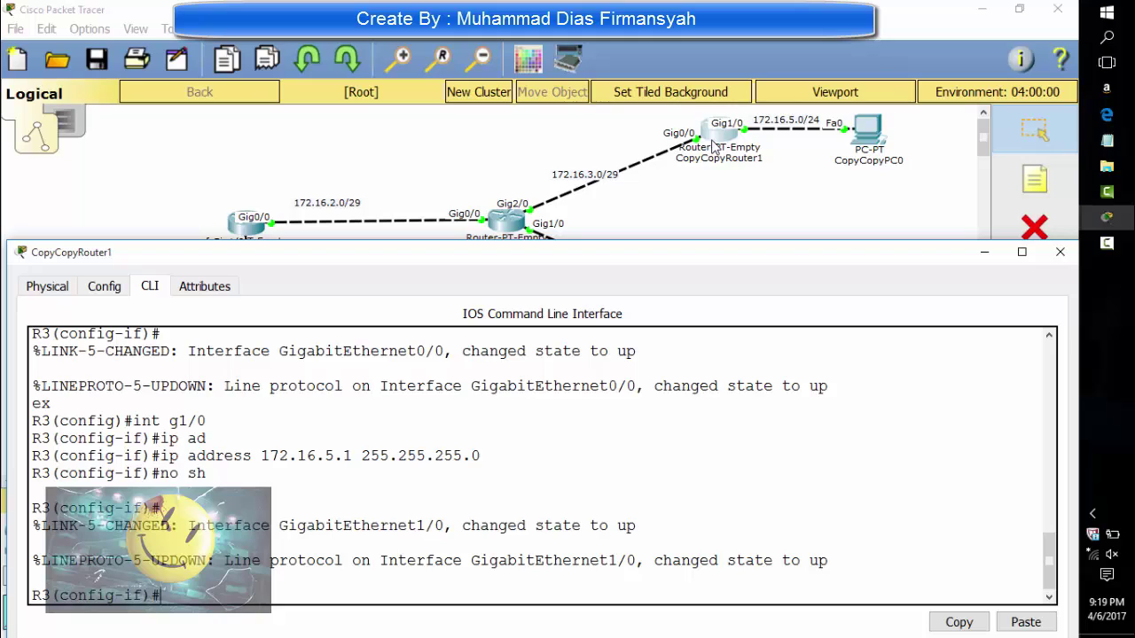
type("e")
key("Return")
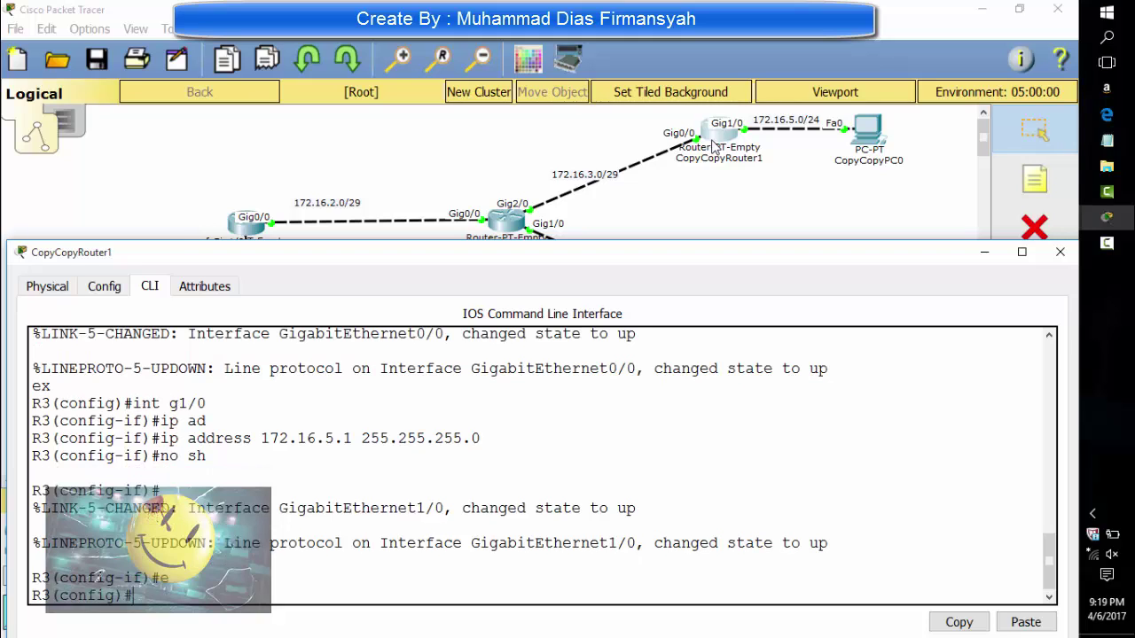
Try to add a static route on R3 to 172.16.2.1 with mask 255.255.255.248 via 172.16.3.1.
type("ip route 172.16.2")
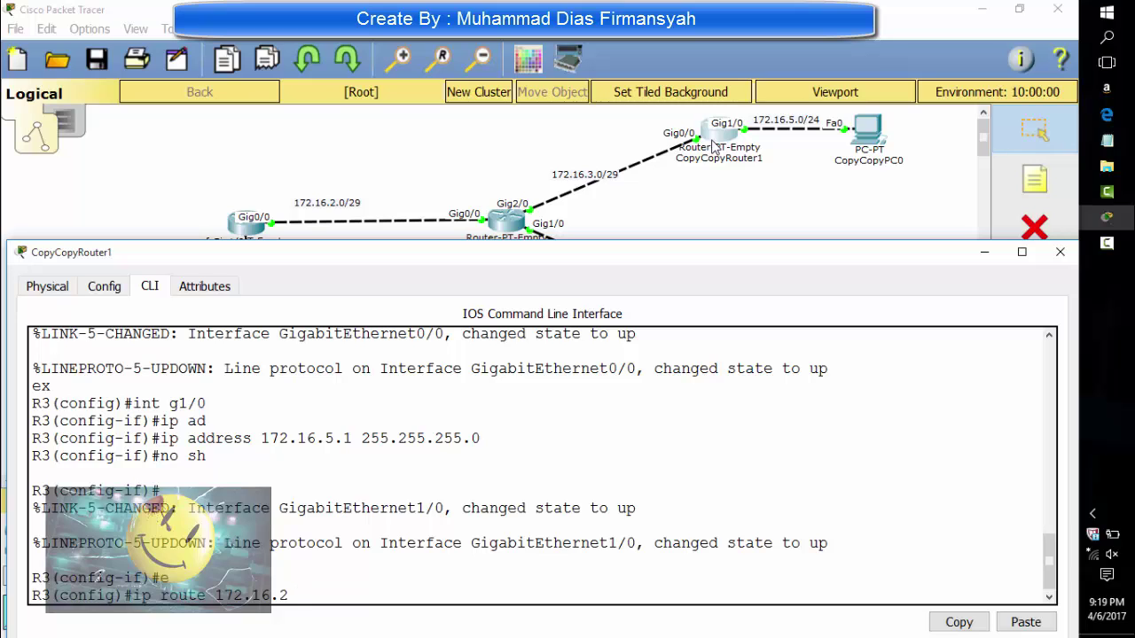
type(".1 255.255.255.248 ")
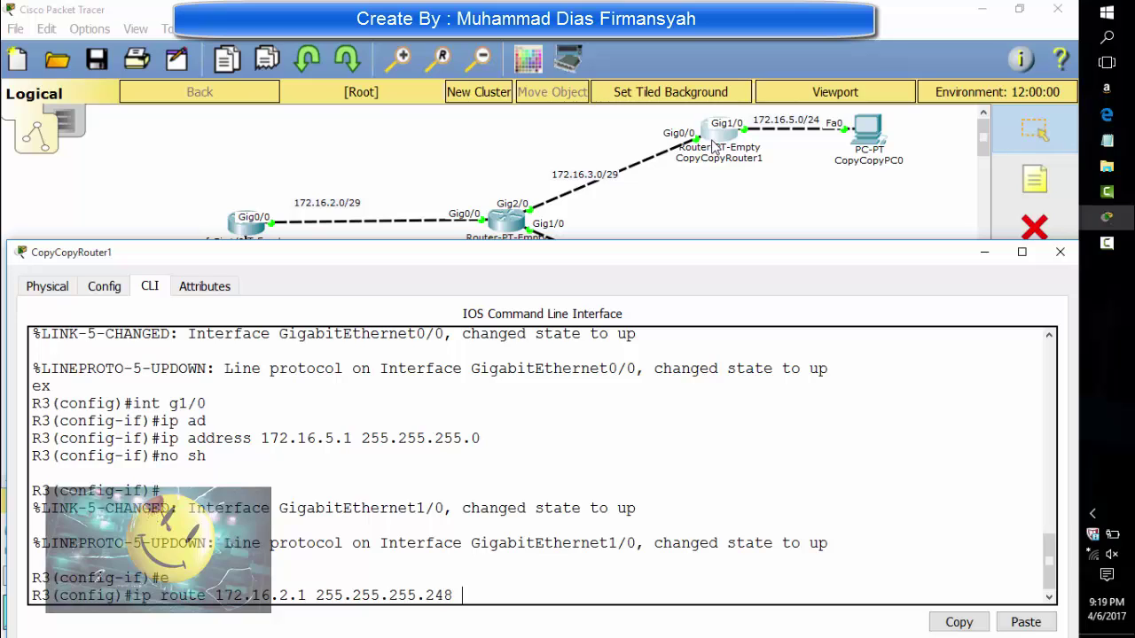
type("172.16.3.1")
key("Return")
Correct the destination to 172.16.2.0 and add R3's static route with mask 255.255.255.248 via 172.16.3.1.
key("Up")
key("Left")
key("Left")
key("Left")
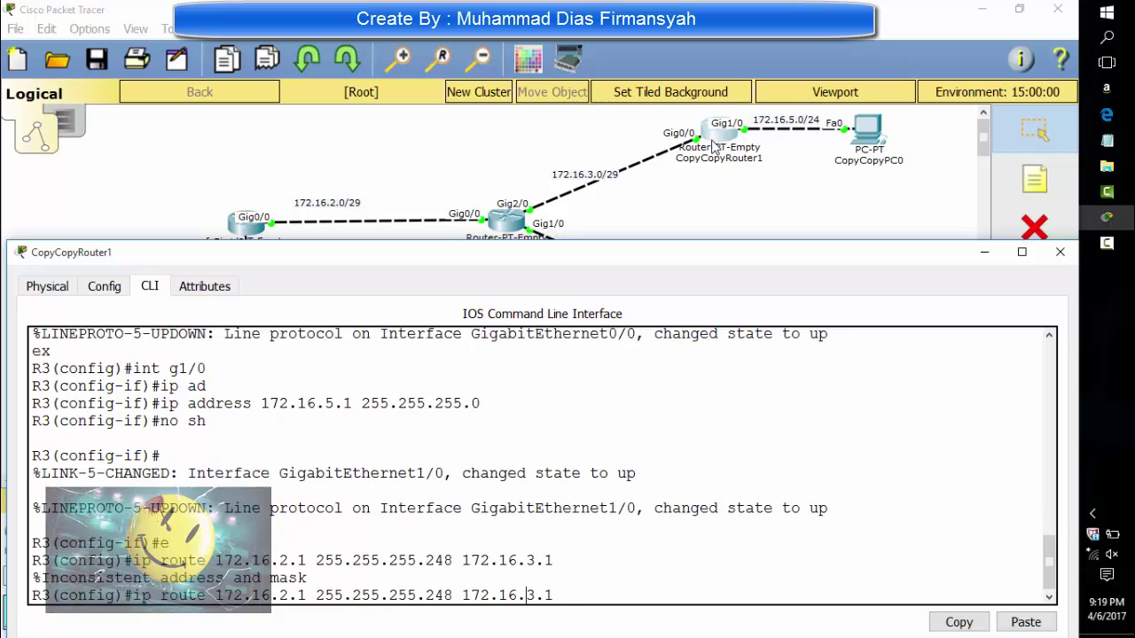
key("Left")
key("Left")
key("Left")
key("Left")
key("Left")
key("Left")
key("Left")
key("Left")
key("Left")
key("BackSpace")
type("0")
key("Return")
Add a static route on R3 to network 172.16.4.0 with mask 255.255.255.248 via 172.16.3.1.
key("Up")
key("Left")
key("Left")
key("Left")
key("Left")
key("Left")
key("Left")
key("Left")
key("Left")
key("Left")
key("Left")
key("Left")
key("Left")
key("Left")
key("Left")
key("Left")
key("Left")
key("Left")
key("Left")
key("Left")
key("Left")
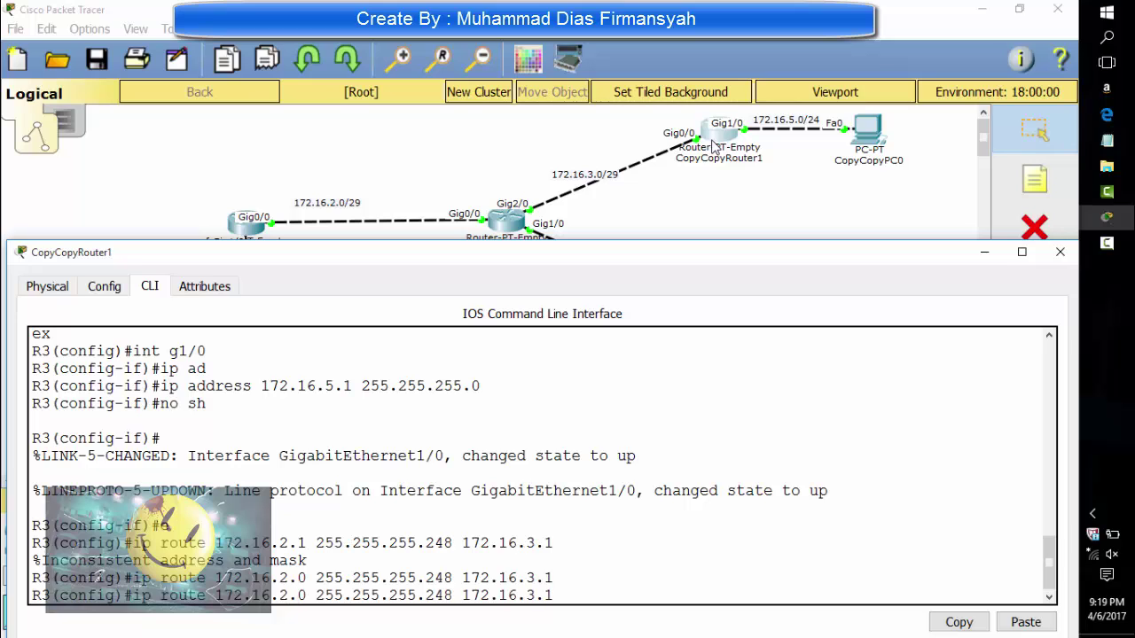
key("BackSpace")
type("4")
key("Return")
Add a static route on R3 to network 172.16.1.0 with mask 255.255.255.0 via 172.16.3.1.
key("Up")
key("Left")
key("Left")
key("Left")
key("Left")
key("Left")
key("Left")
key("Left")
key("Left")
key("Left")
key("Left")
key("Left")
key("Left")
key("Left")
key("Left")
key("Left")
key("Left")
key("Left")
key("Left")
key("Left")
key("Left")
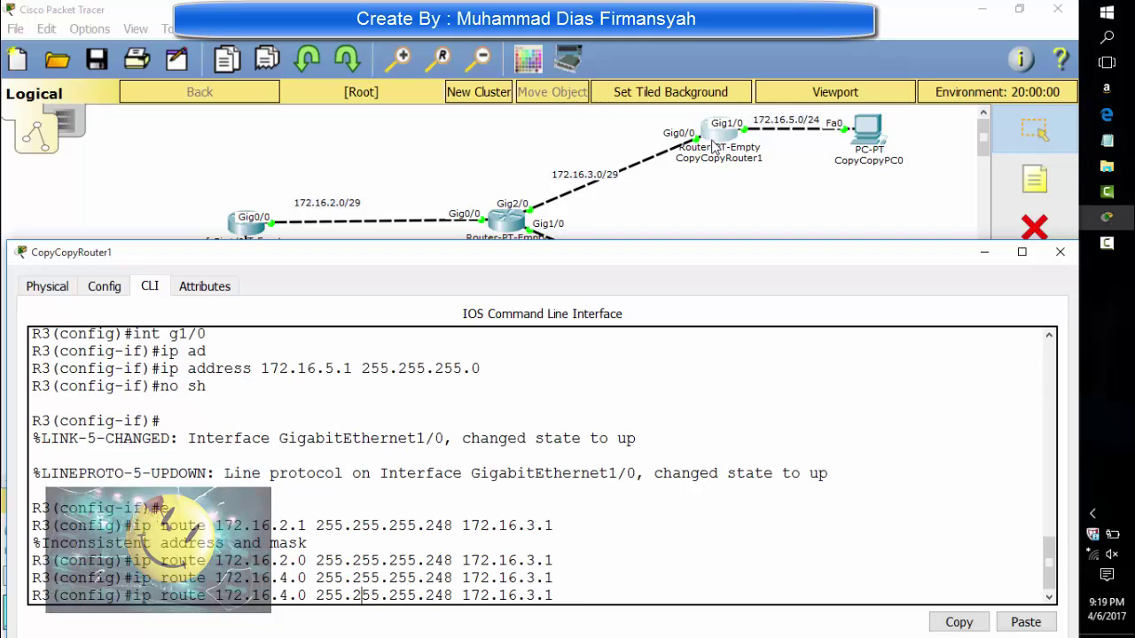
key("BackSpace")
type("1")
key("Right")
key("Right")
key("Right")
key("Right")
key("Right")
key("Right")
key("Right")
key("Right")
key("Right")
key("Right")
key("Right")
key("Right")
key("Right")
key("Right")
key("Right")
key("Right")
key("Right")
key("Right")
key("Right")
key("Right")
key("BackSpace")
key("BackSpace")
key("BackSpace")
type("0")
key("Return")
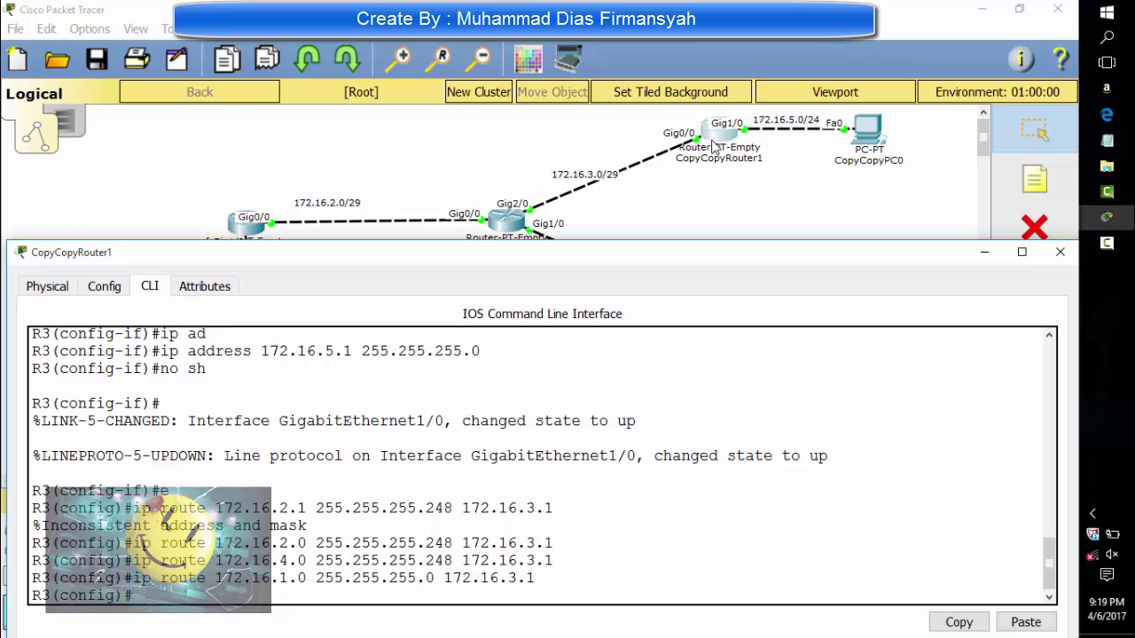
Add a static route on R3 to network 172.16.6.0 with mask 255.255.255.0 via 172.16.3.1.
key("Up")
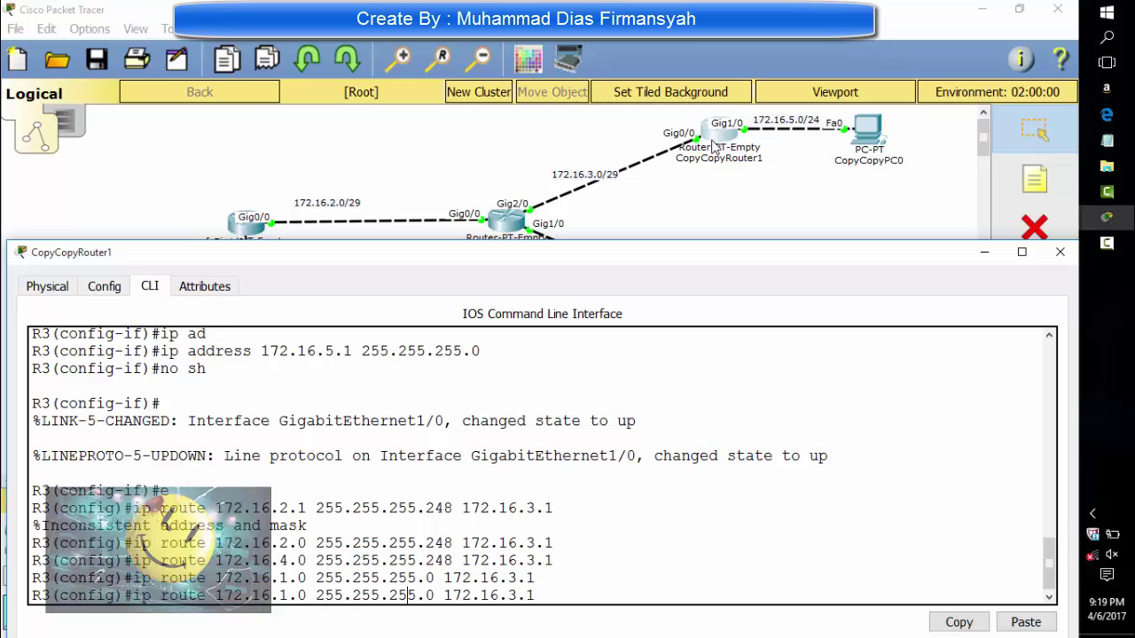
key("BackSpace")
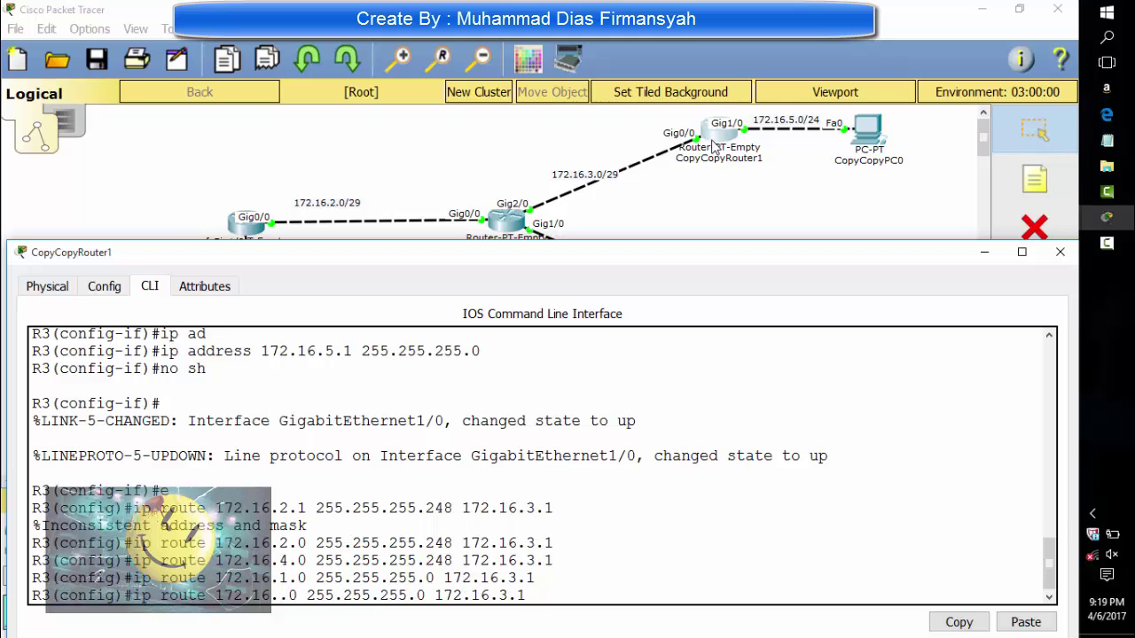
type("6")
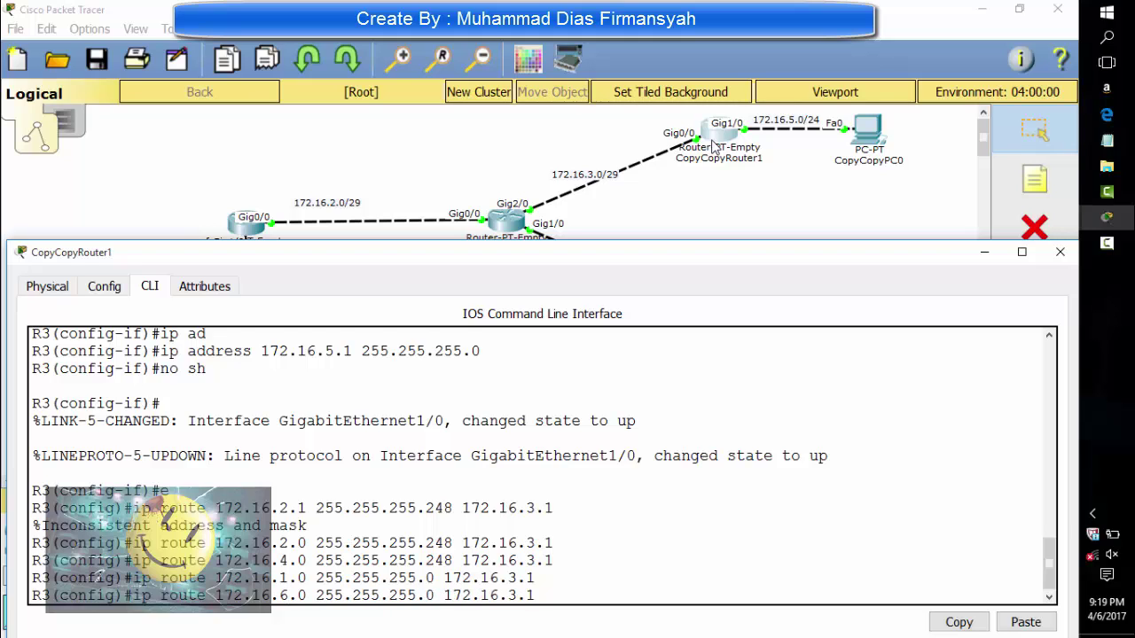
key("Return")
Open CopyCopyCopyRouter1's command line and return from interface configuration to global configuration mode.
left_click(585, 133)
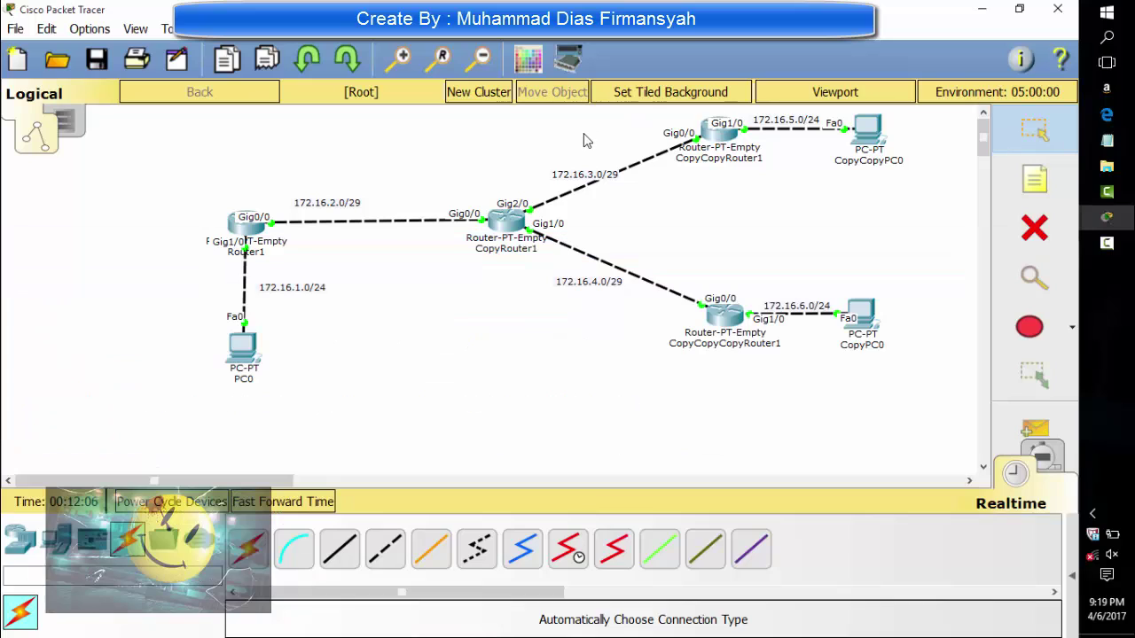
left_click(715, 330)
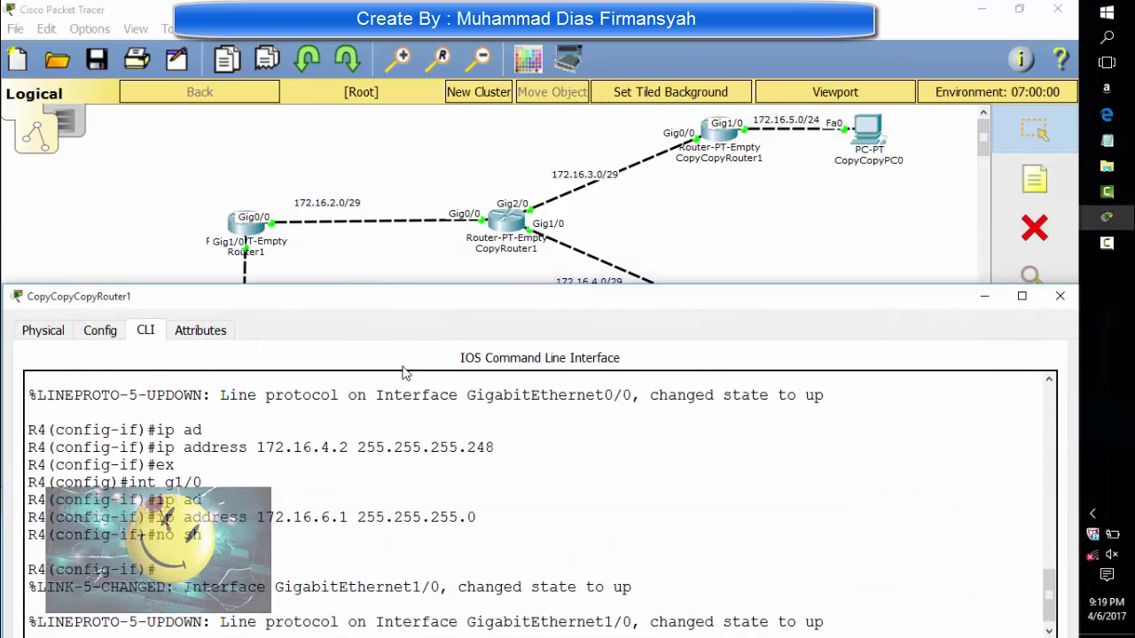
left_click(398, 446)
key("Return")
type("ex")
key("Return")
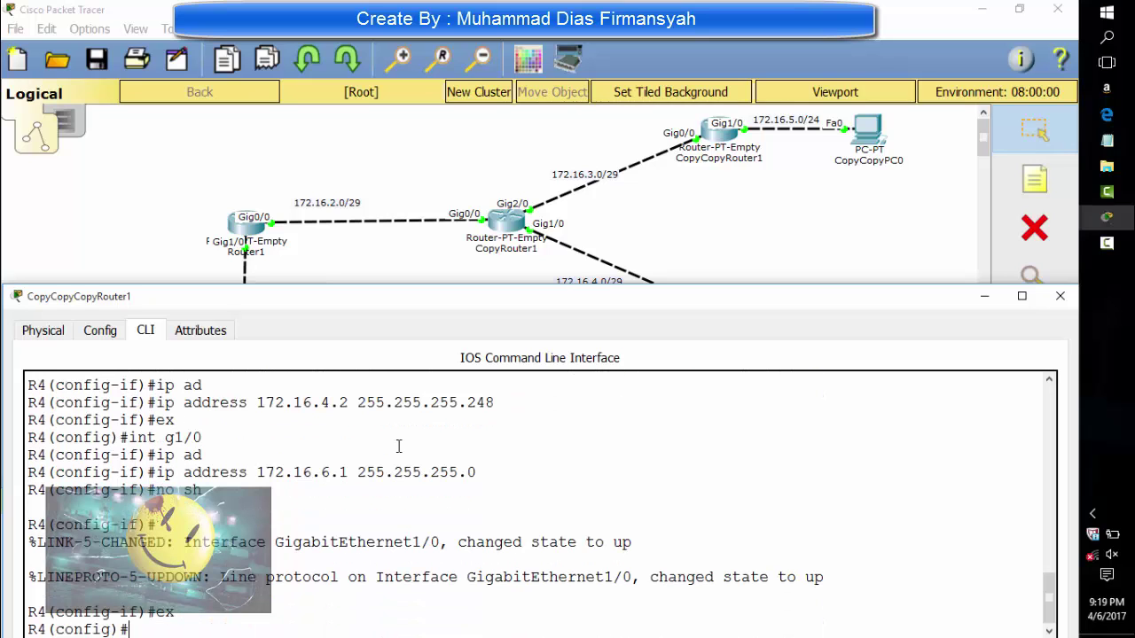
Add a static route on R4 to network 172.16.1.0 with mask 255.255.255.0 via 172.16.4.1.
type("ip route")
key("Tab")
type("172")
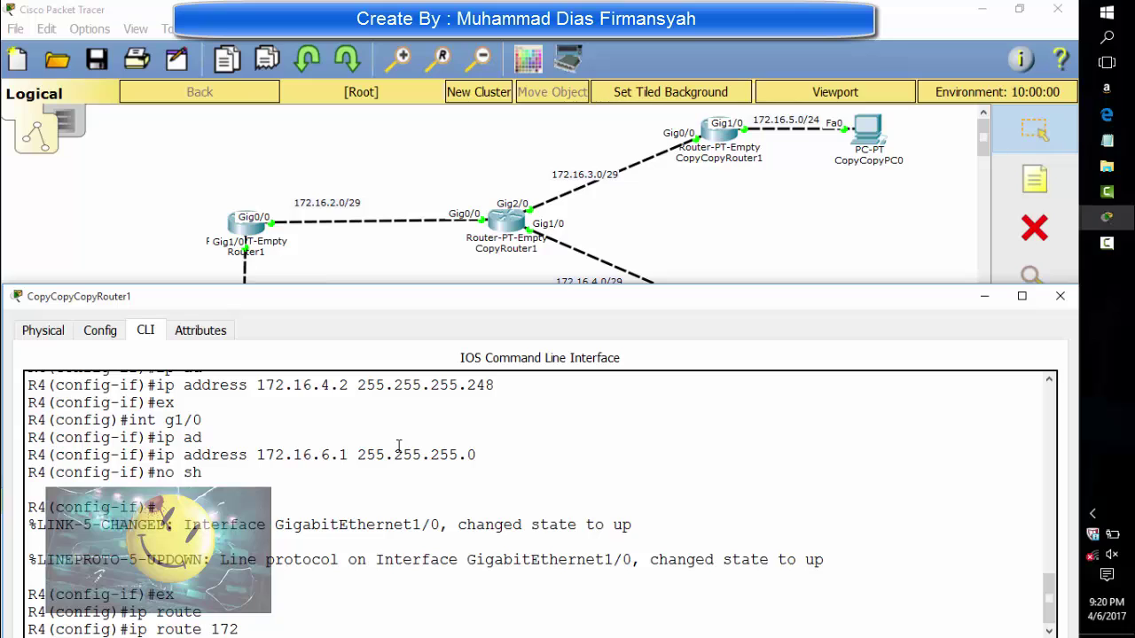
type(".16.1.0 255.255.25")
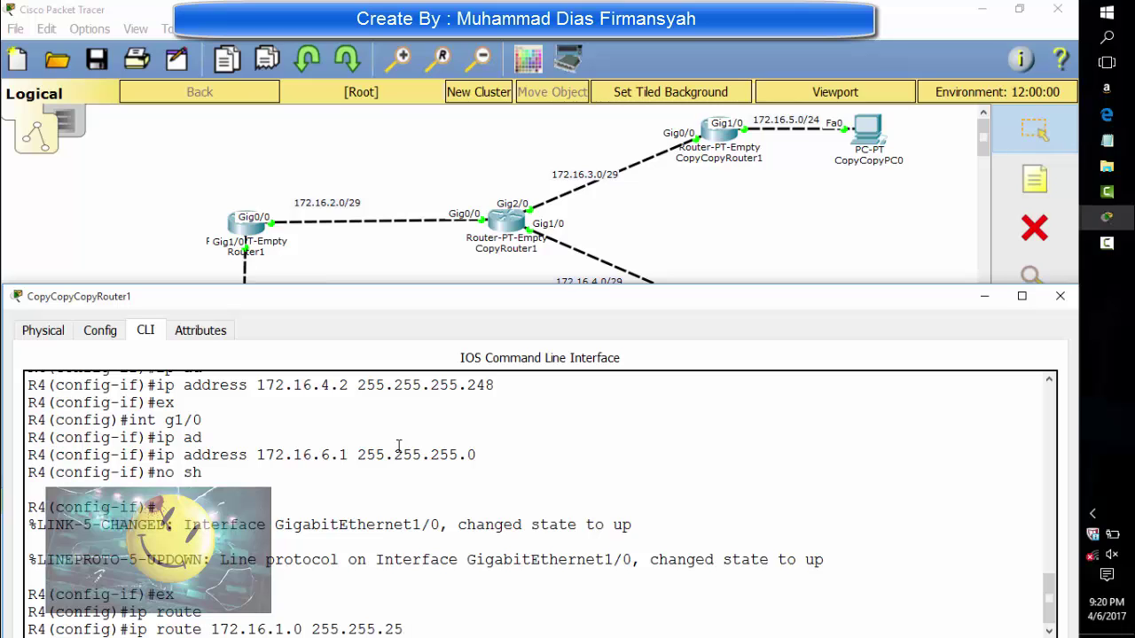
type("5.0 172.16.4.1")
key("Return")
Add a static route on R4 to network 172.16.5.0 with mask 255.255.255.0 via 172.16.4.1.
key("Up")
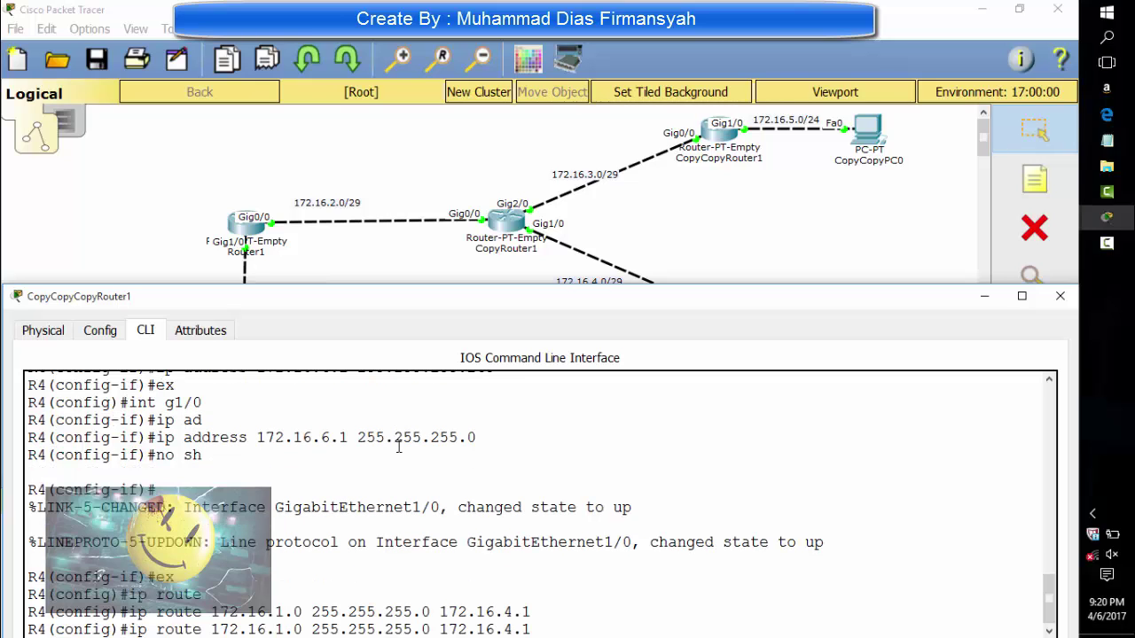
key("Delete")
type("5")
key("Return")
Add a static route on R4 to network 172.16.3.0 with mask 255.255.255.248 via 172.16.4.1.
key("Up")
key("Left")
key("Left")
key("Left")
key("Left")
key("Left")
key("Left")
key("Left")
key("Left")
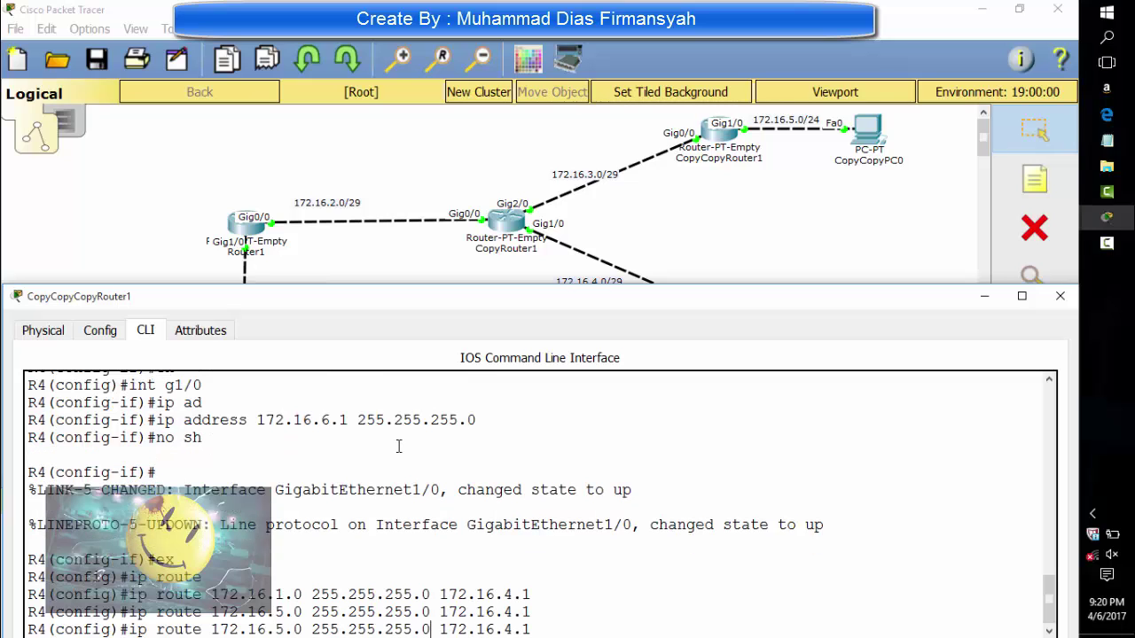
key("BackSpace")
type("248")
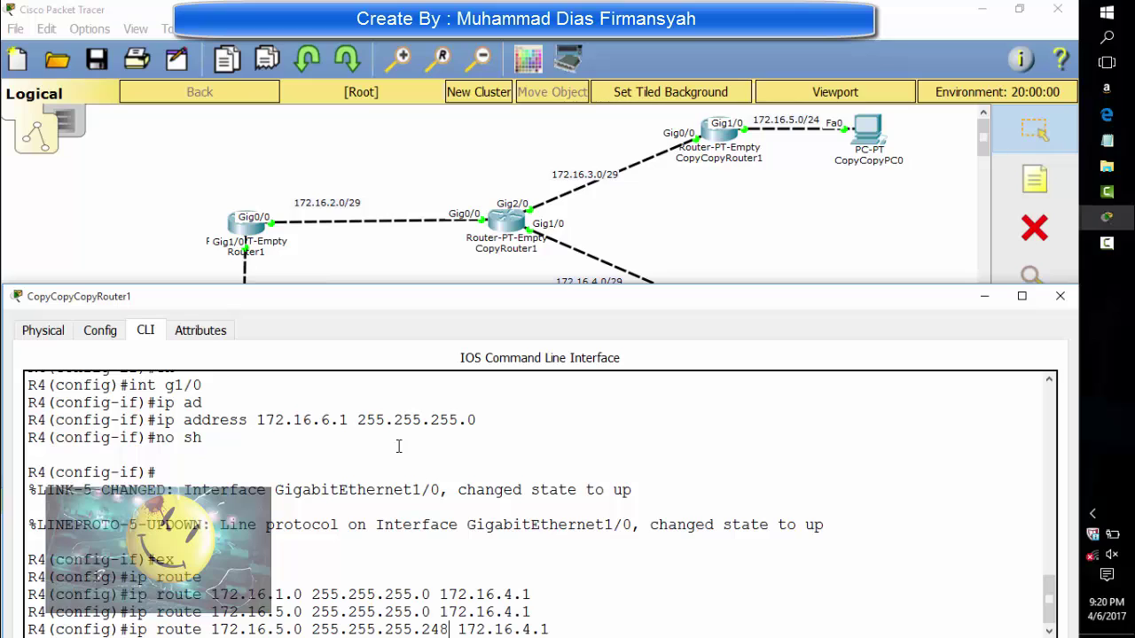
key("Left")
key("Left")
key("Left")
key("Left")
key("Left")
key("Left")
key("Left")
key("Left")
key("Left")
key("Left")
key("Left")
key("Left")
key("Left")
key("Left")
key("Left")
key("Left")
key("Left")
key("Left")
key("BackSpace")
type("3")
key("Return")
Add a static route on R4 to network 172.16.2.0 with mask 255.255.255.248 via 172.16.4.1.
key("Up")
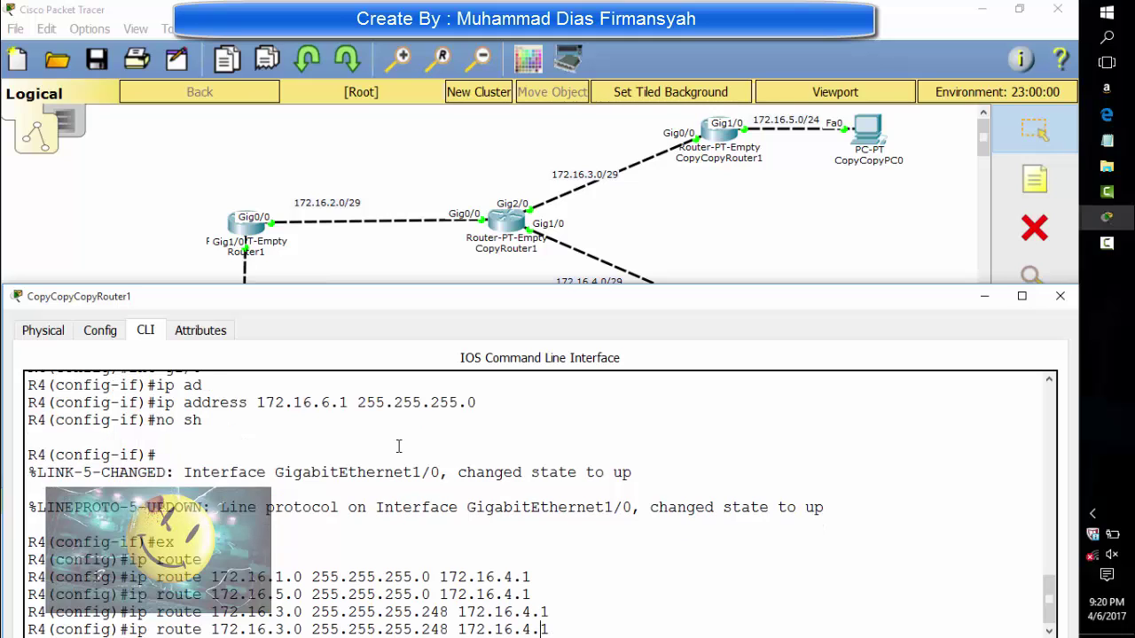
key("Left")
key("Left")
key("Left")
key("Left")
key("Left")
key("Left")
key("Left")
key("Left")
key("Left")
key("Left")
key("Left")
key("Left")
key("Left")
key("Left")
key("BackSpace")
type("2")
key("Return")
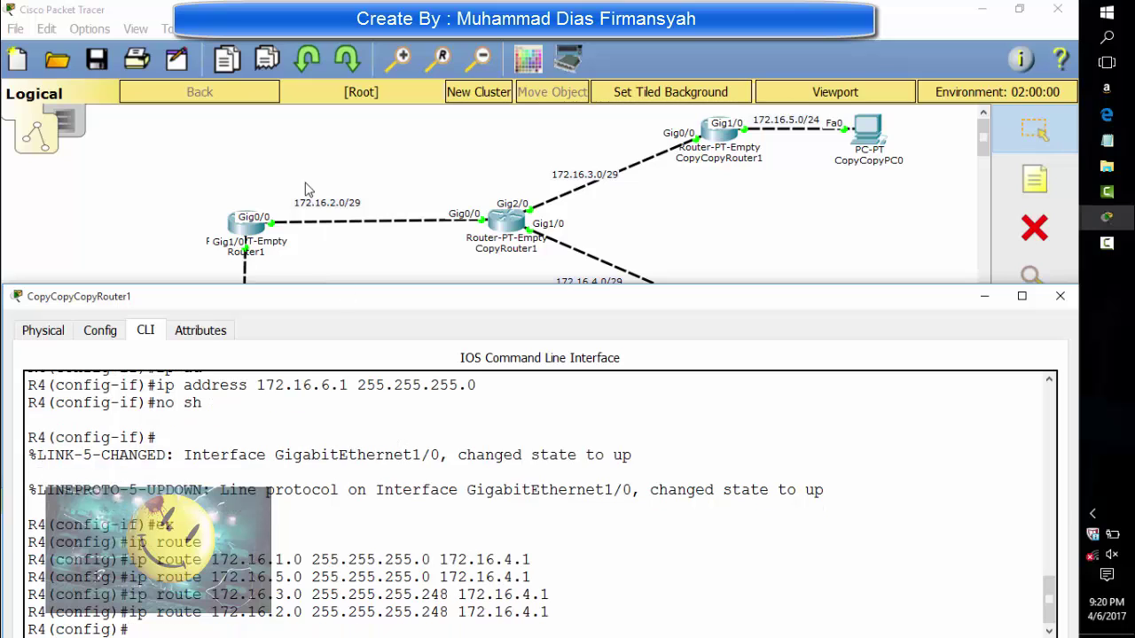
Give PC0 the static IP address 172.16.1.2 with subnet mask 255.255.255.0.
left_click(349, 166)
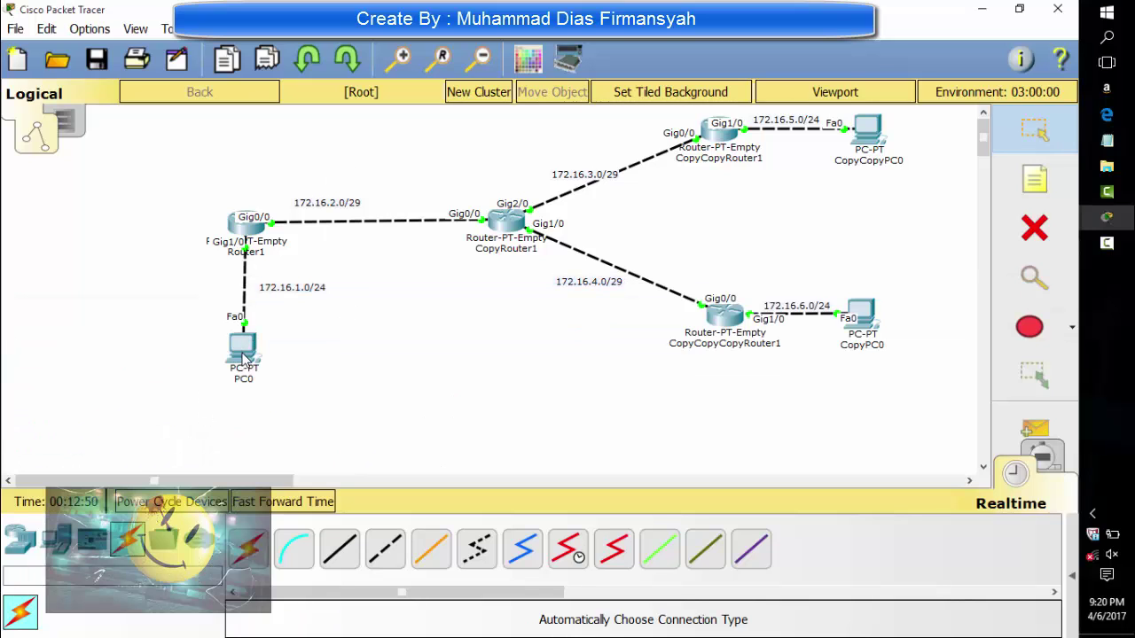
left_click(243, 357)
left_click(376, 153)
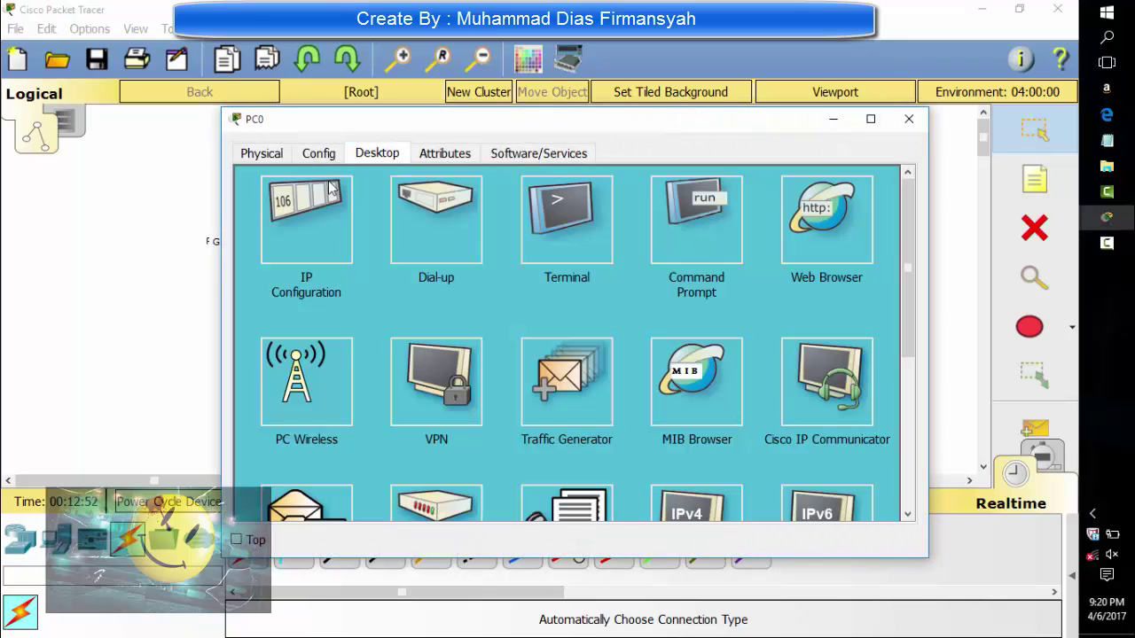
left_click(296, 202)
left_click(487, 250)
type("1")
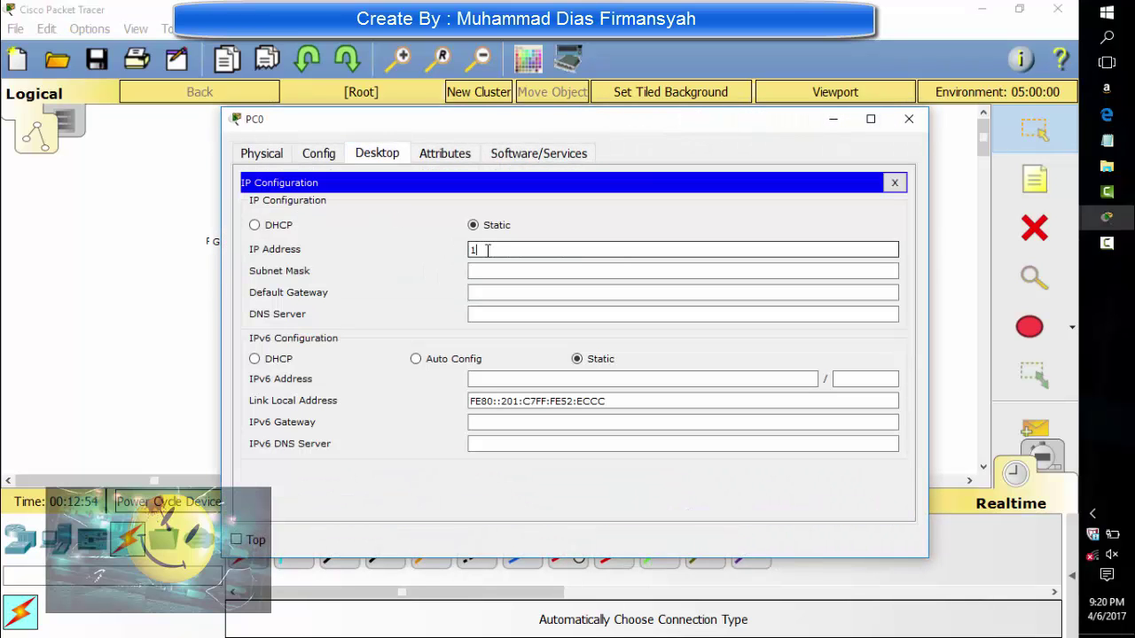
type("72.16.1.2")
key("Tab")
type("255.255.2")
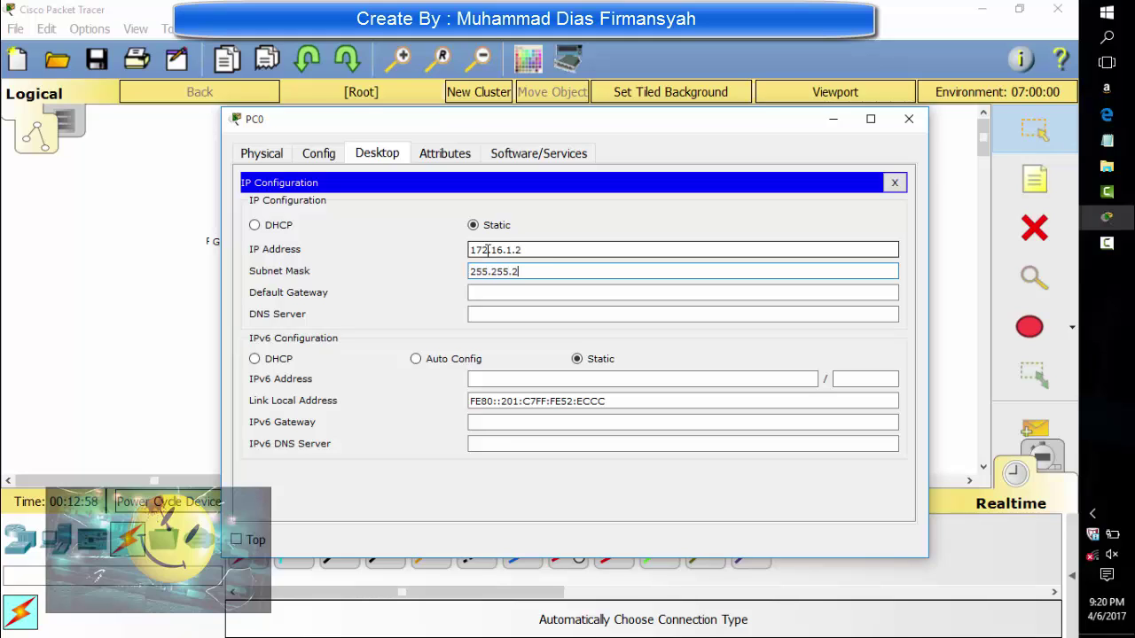
type("55.0")
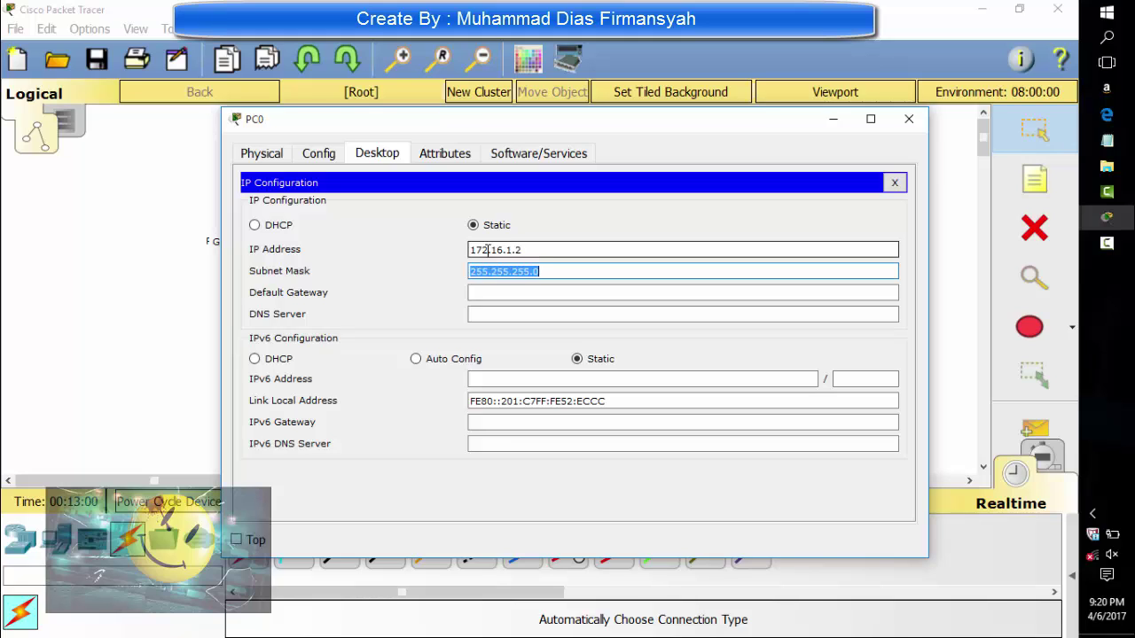
Set PC0's default gateway to 172.16.1.1 and close its window.
key("Tab")
type("172.16.1.1")
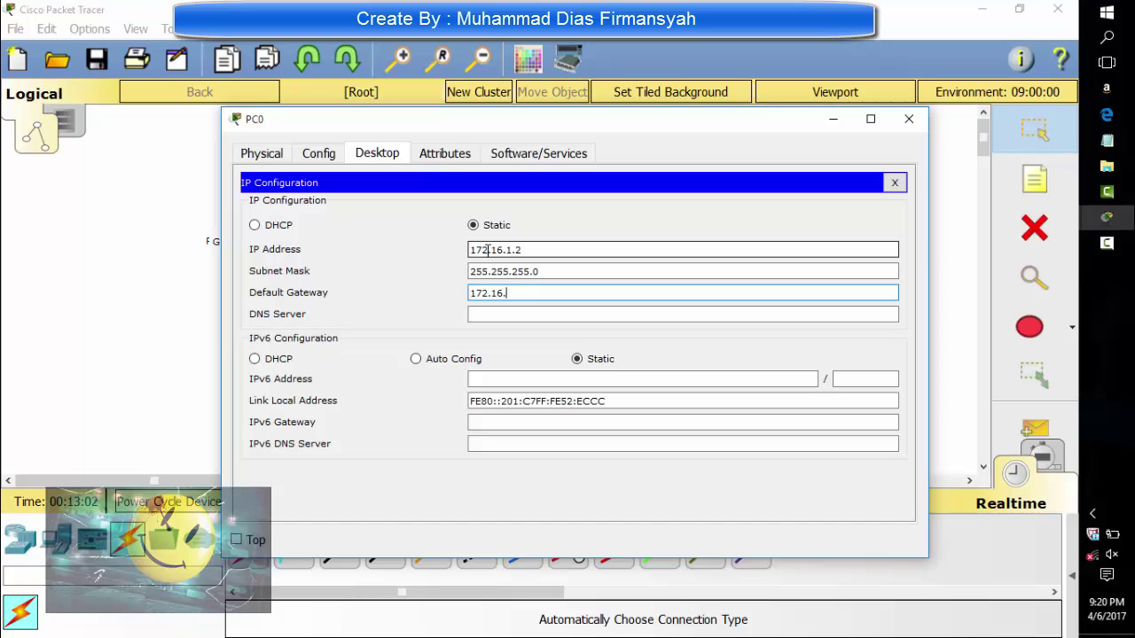
left_click(909, 119)
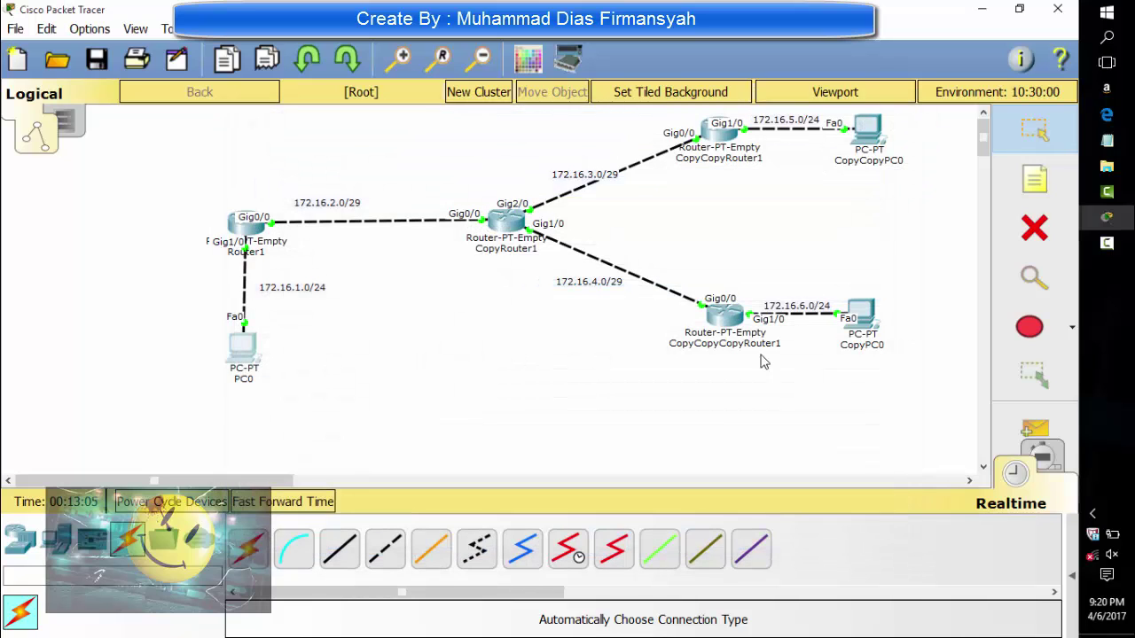
Give CopyPC0 the static IP address 172.16.6.2 with subnet mask 255.255.255.0.
left_click(867, 346)
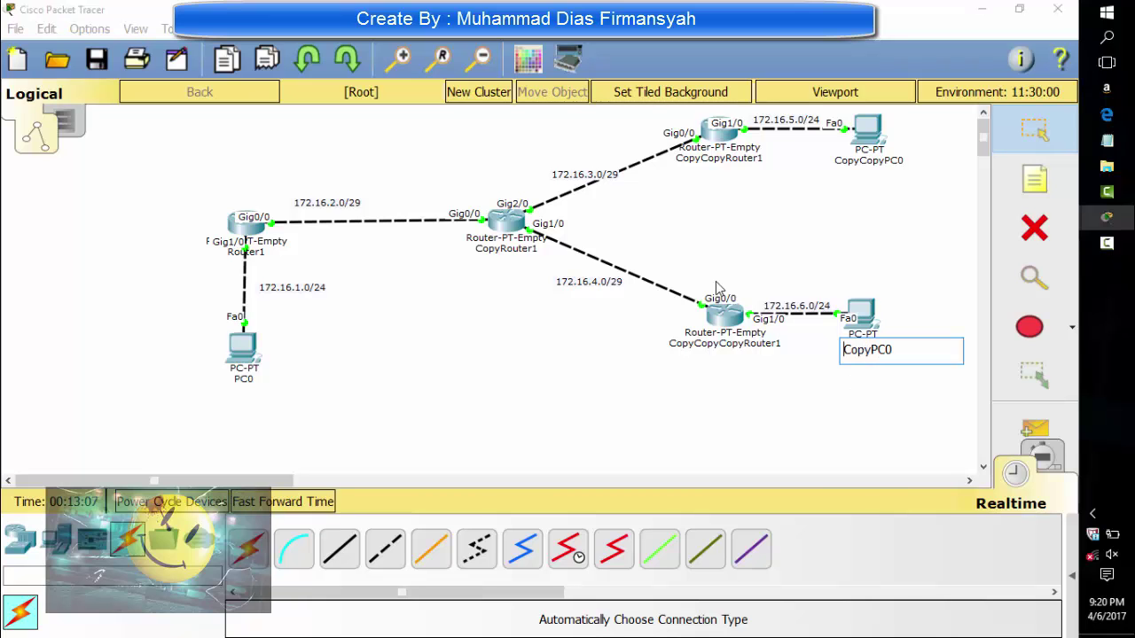
left_click(863, 312)
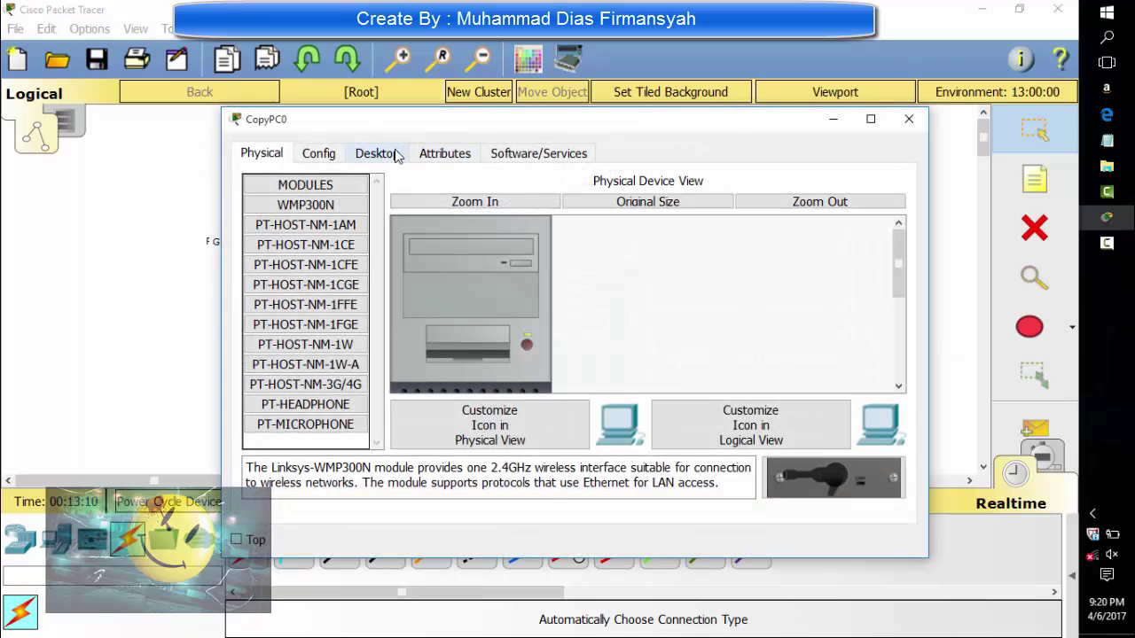
left_click(392, 152)
left_click(315, 212)
left_click(480, 250)
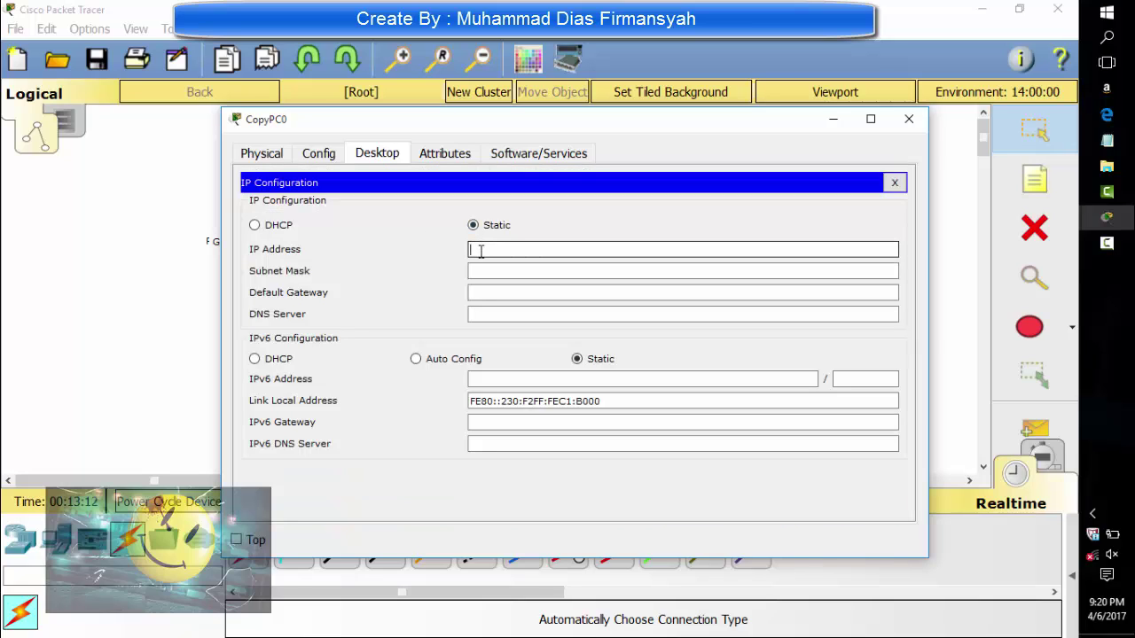
type("172.16.6.2")
key("Tab")
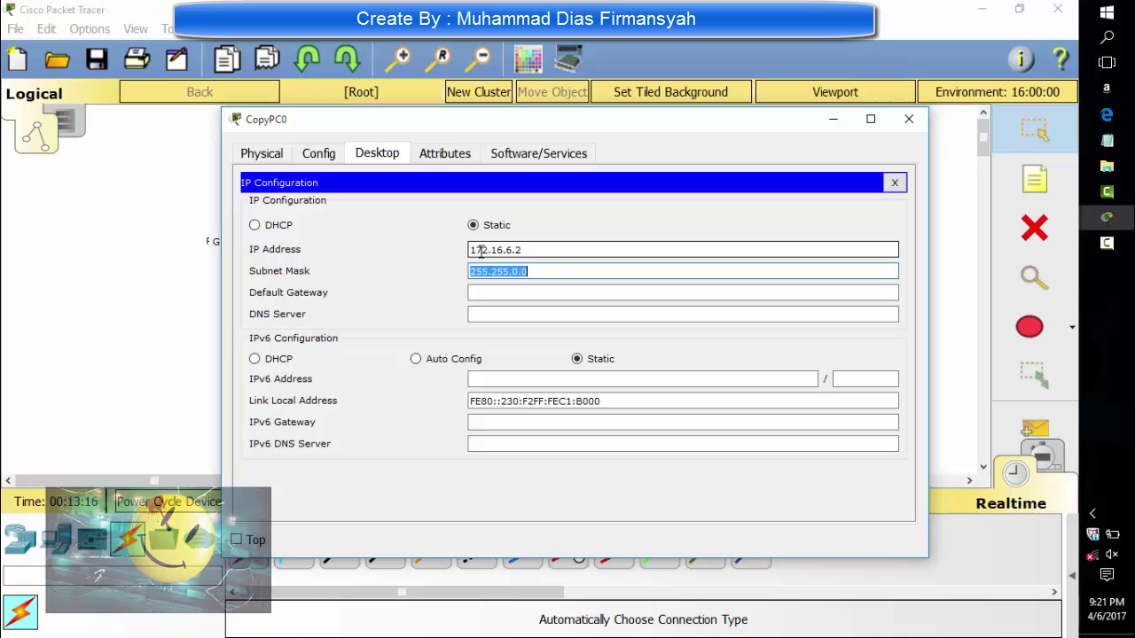
type("255.255.255.0")
Set CopyPC0's default gateway to 172.16.6.1 and close its window.
key("Tab")
type("172")
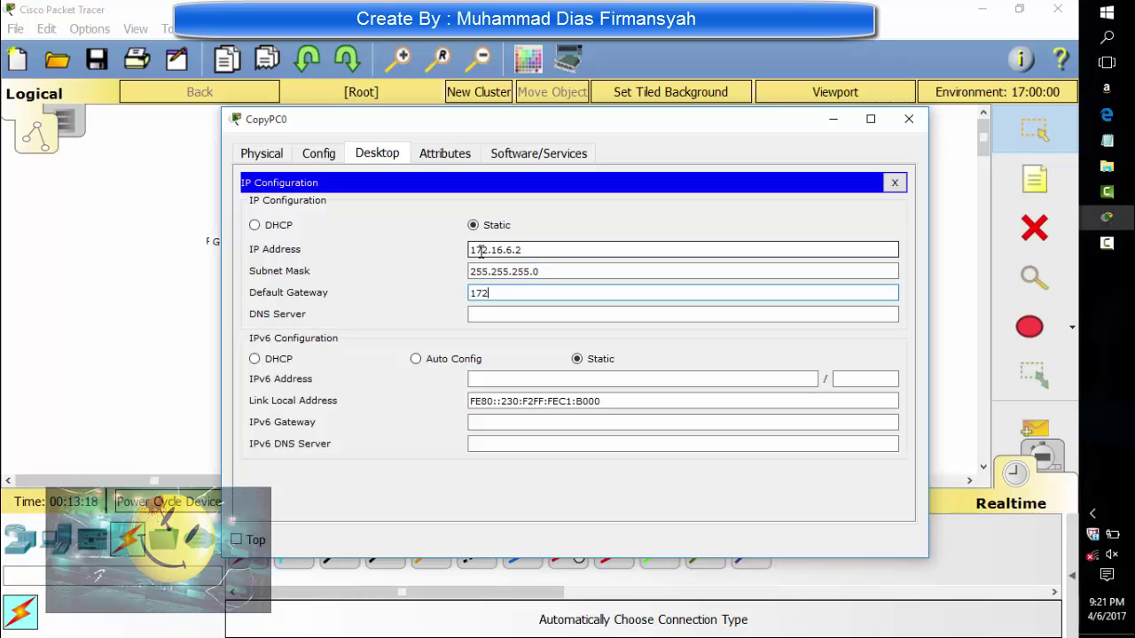
type(".16.6.1")
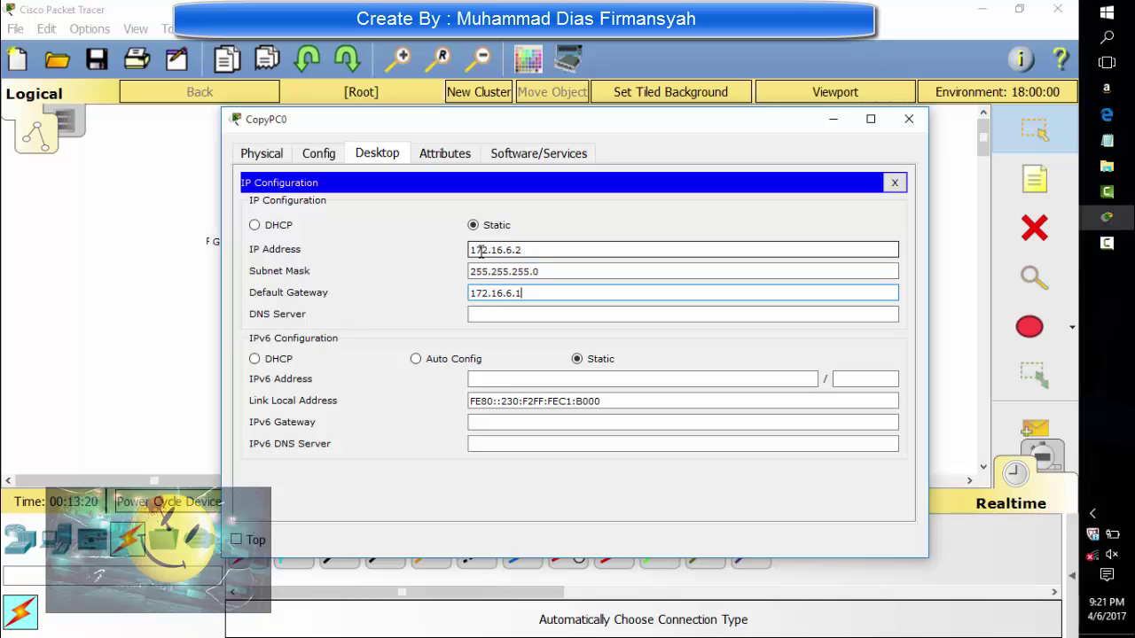
left_click(909, 118)
Give CopyCopyPC0 the static IP address 172.16.5.2 with subnet mask 255.255.255.0.
left_click(863, 138)
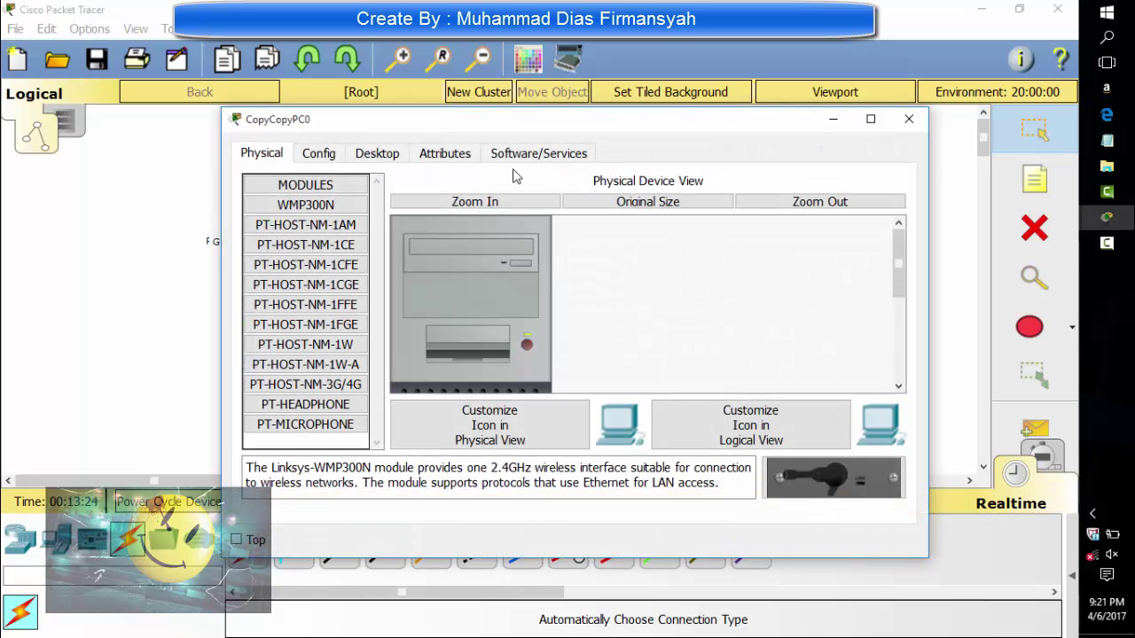
left_click(377, 153)
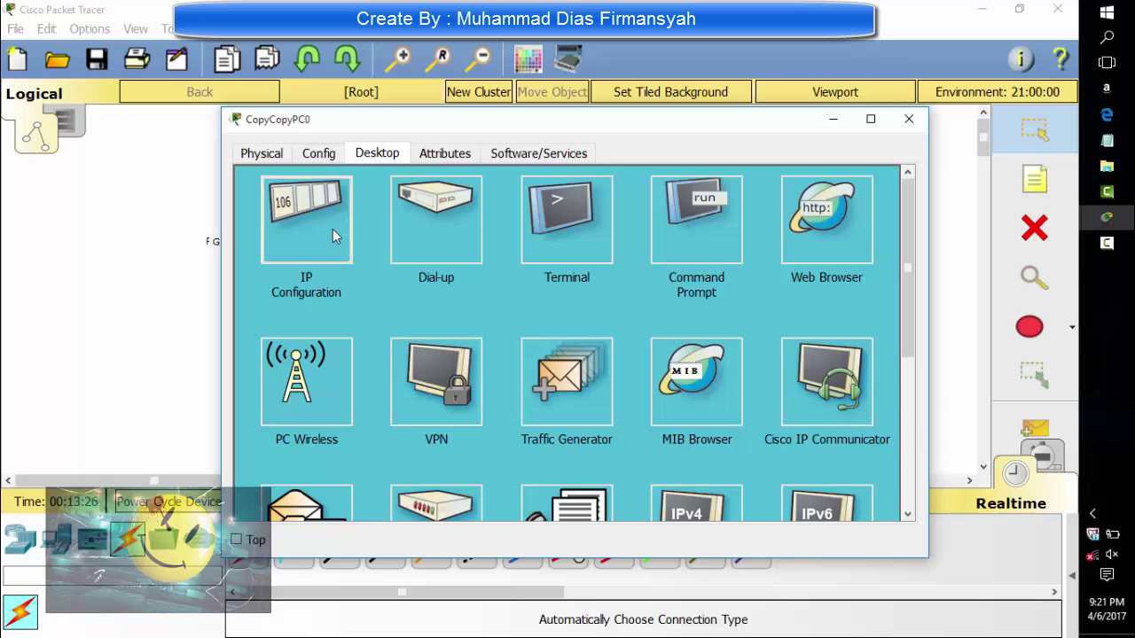
left_click(331, 233)
left_click(483, 250)
type("172")
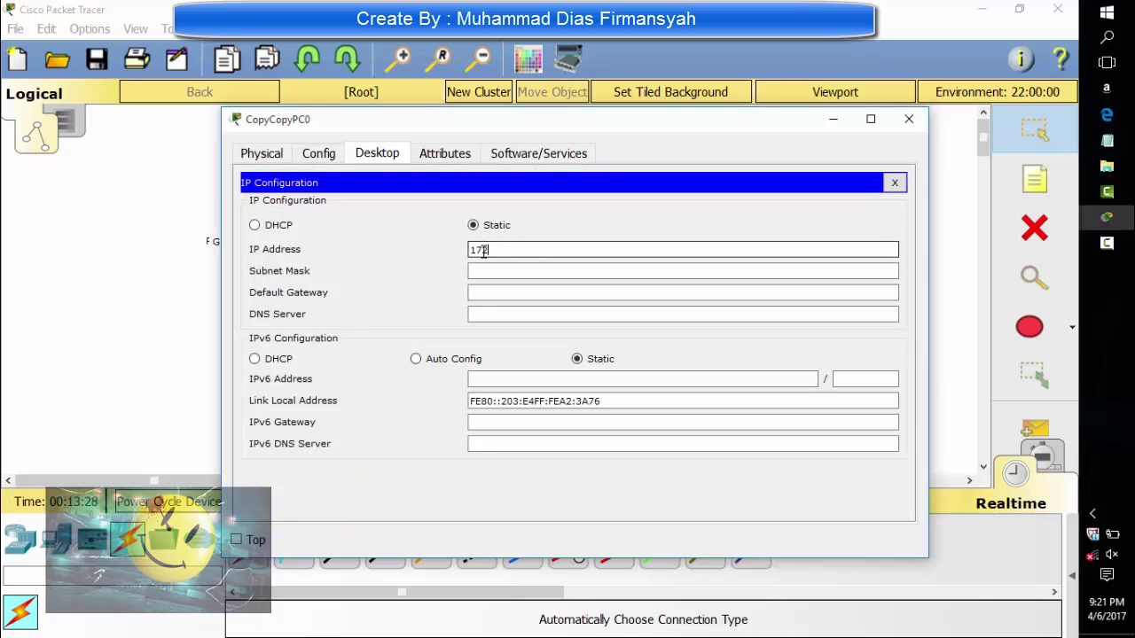
type(".16.5.2")
key("Tab")
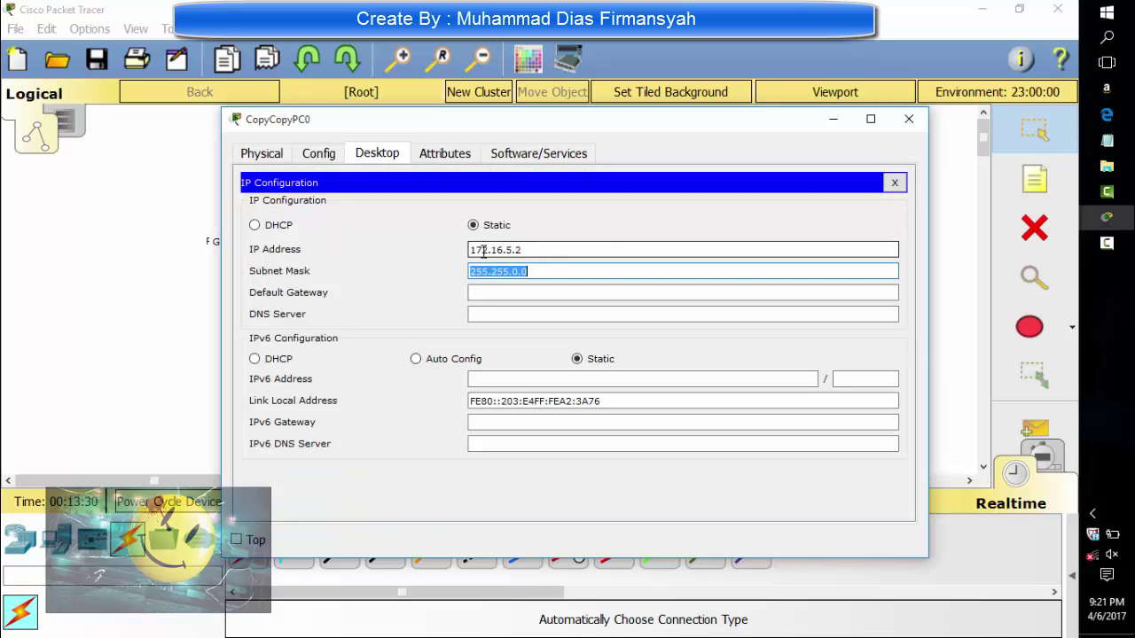
type("255.255.255.0")
Set CopyCopyPC0's default gateway to 172.16.5.1 and close its IP configuration.
key("Tab")
type("172.16.4.")
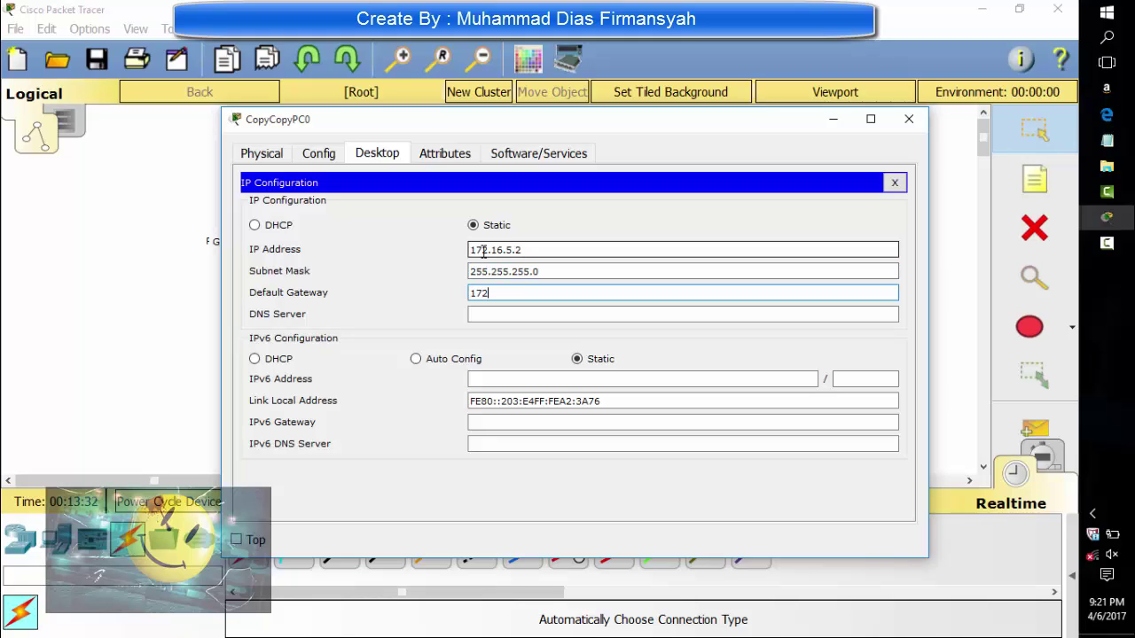
key("BackSpace")
key("BackSpace")
type("5.1")
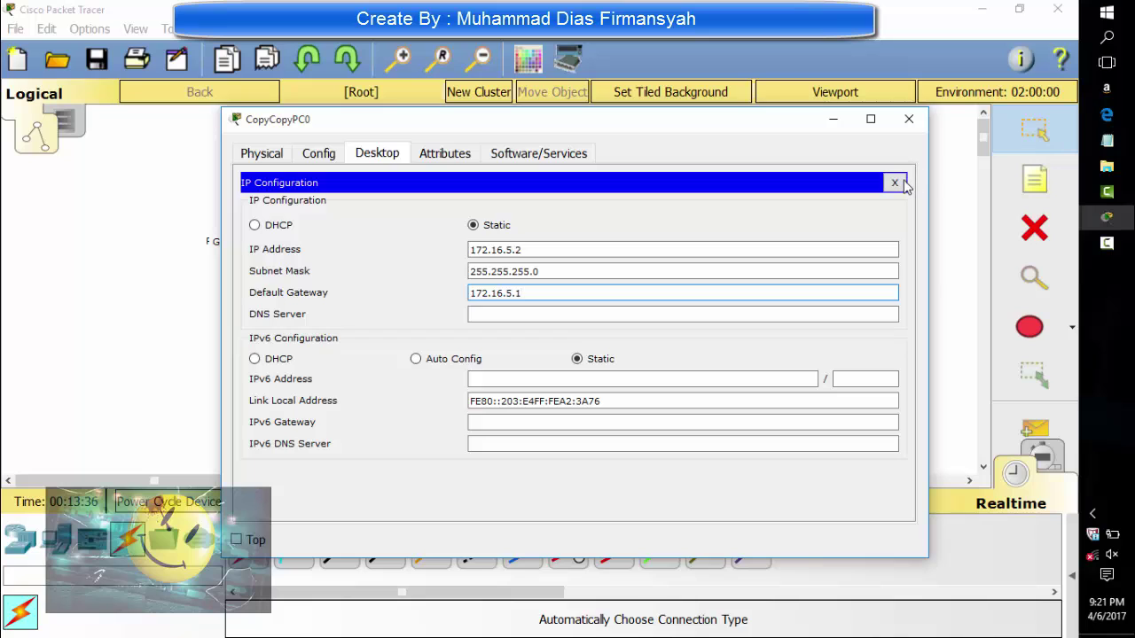
left_click(894, 183)
Ping PC0 at 172.16.1.2 from CopyCopyPC0's command prompt, then close the PC's window.
left_click(720, 217)
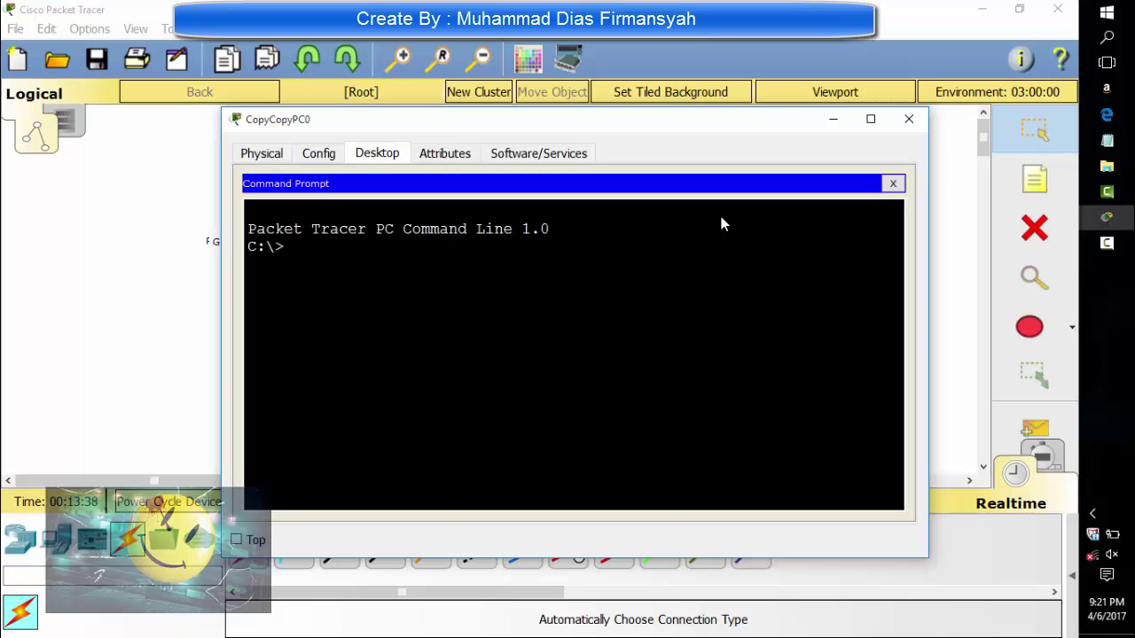
type("ping 172.16")
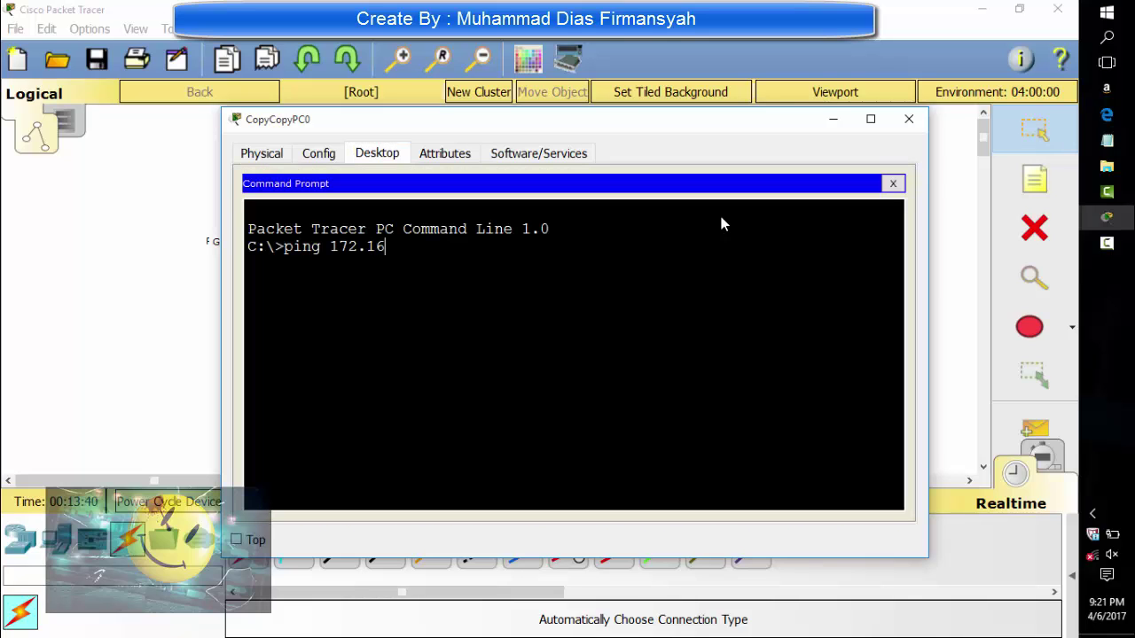
type(".")
type("1.2")
key("Return")
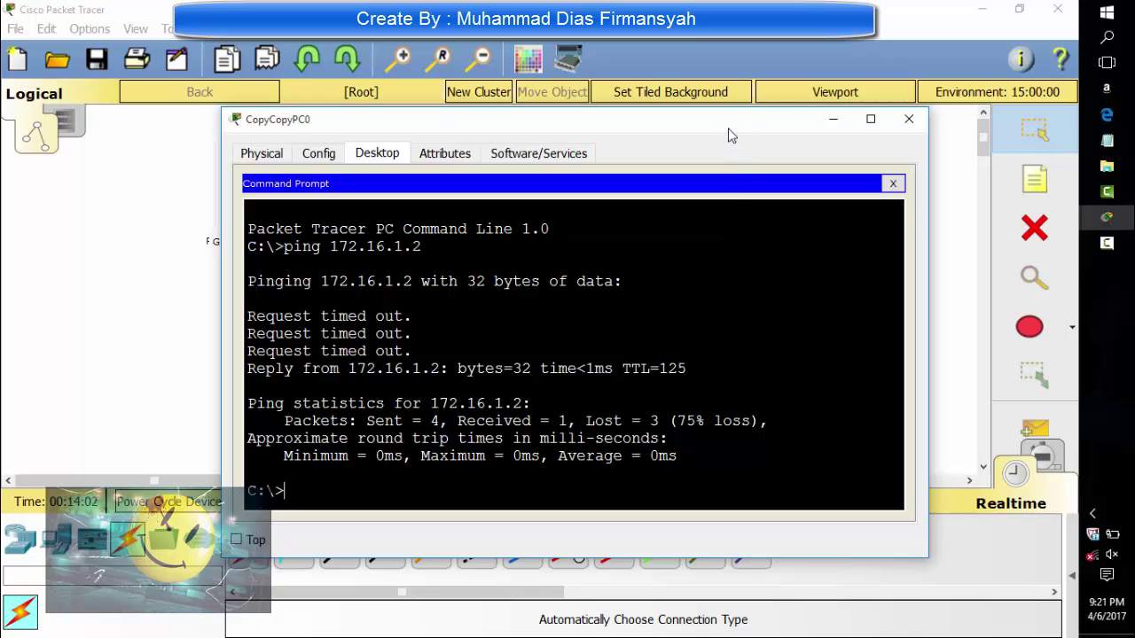
left_click_drag(732, 135, 732, 286)
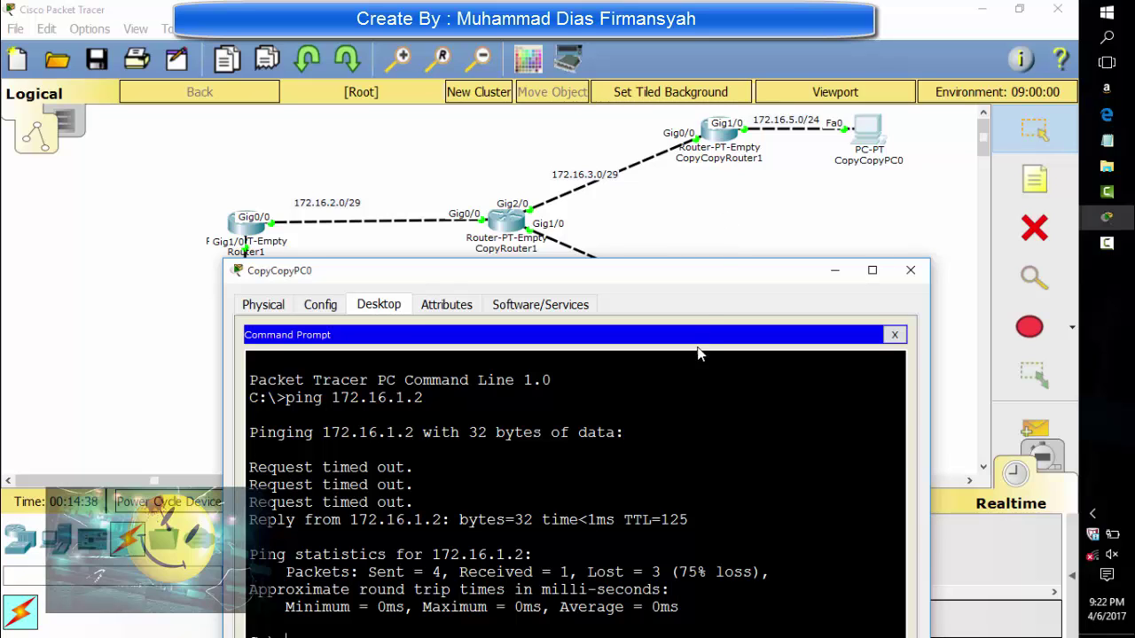
left_click(910, 274)
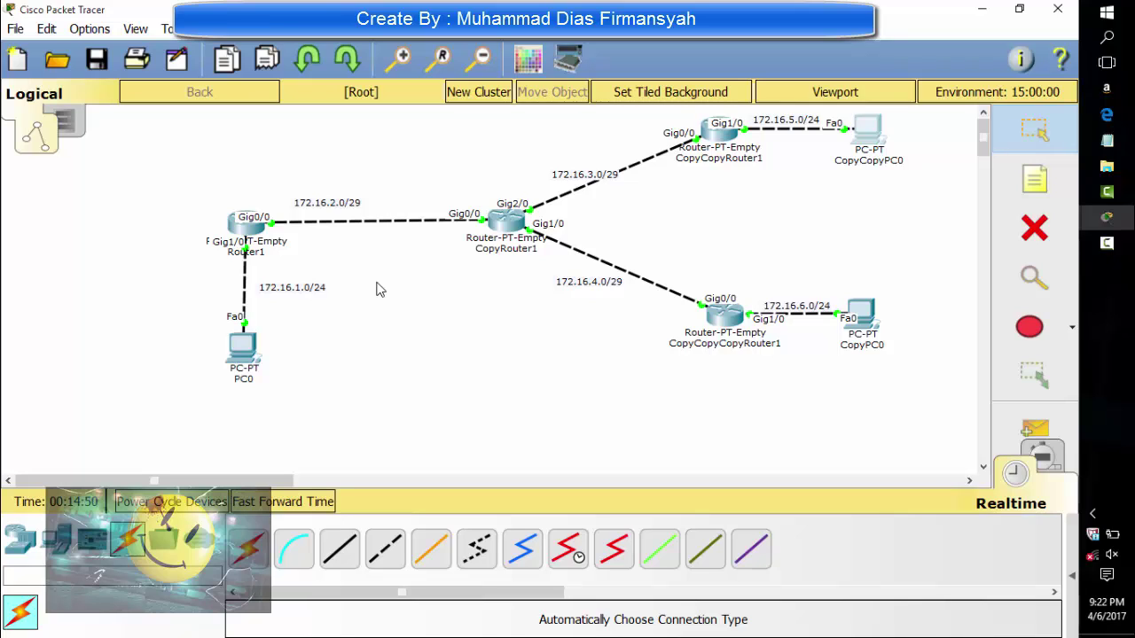
Remove R1's static route to network 172.16.6.0 with mask 255.255.255.0 via 172.16.2.2.
left_click(241, 238)
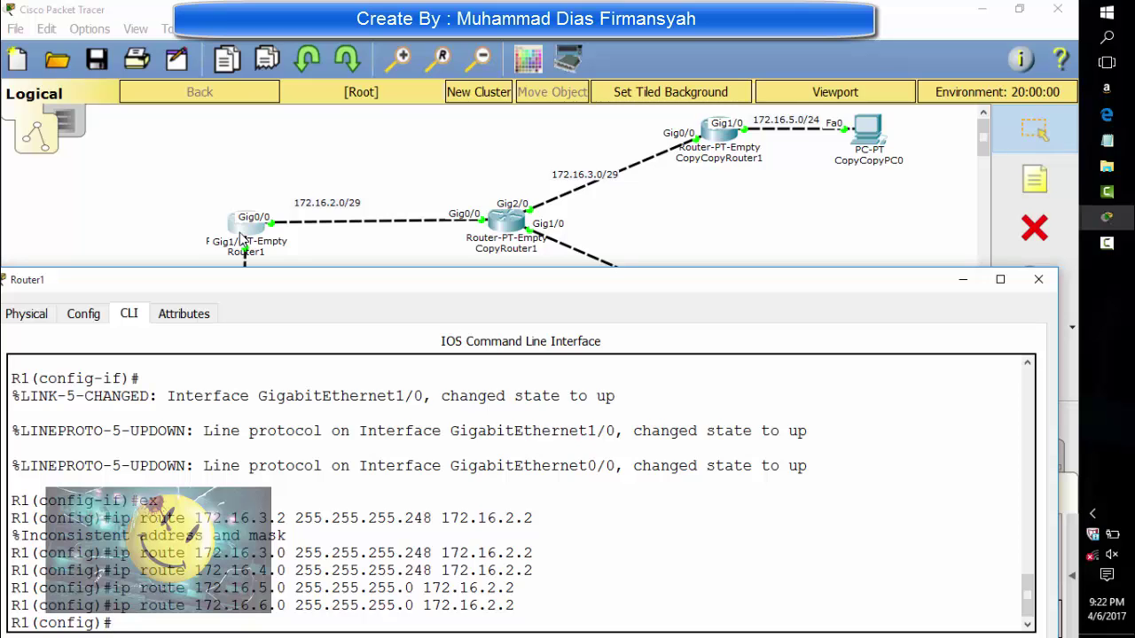
key("Up")
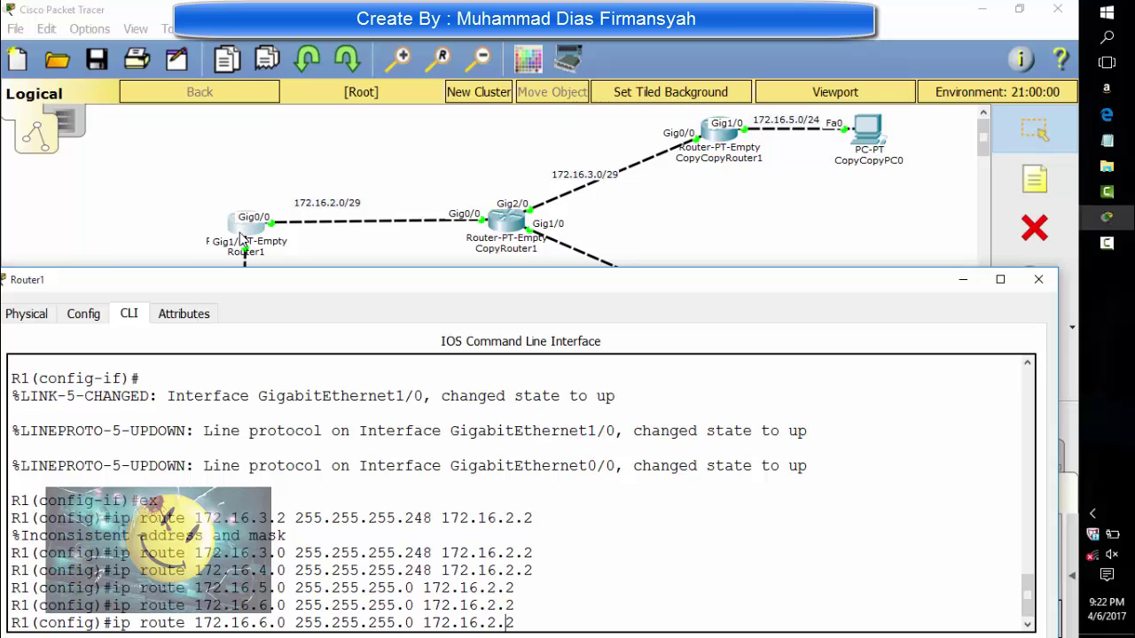
key("Left")
key("Left")
key("Left")
key("Left")
key("Left")
key("Left")
key("Left")
key("Left")
key("Left")
key("Left")
key("Left")
key("Left")
key("Left")
key("Left")
key("Left")
key("Left")
key("Left")
key("Left")
key("Left")
key("Left")
key("Home")
type("no")
key("Return")
Remove R1's static route to network 172.16.5.0 with mask 255.255.255.0 via 172.16.2.2.
key("Up")
key("Up")
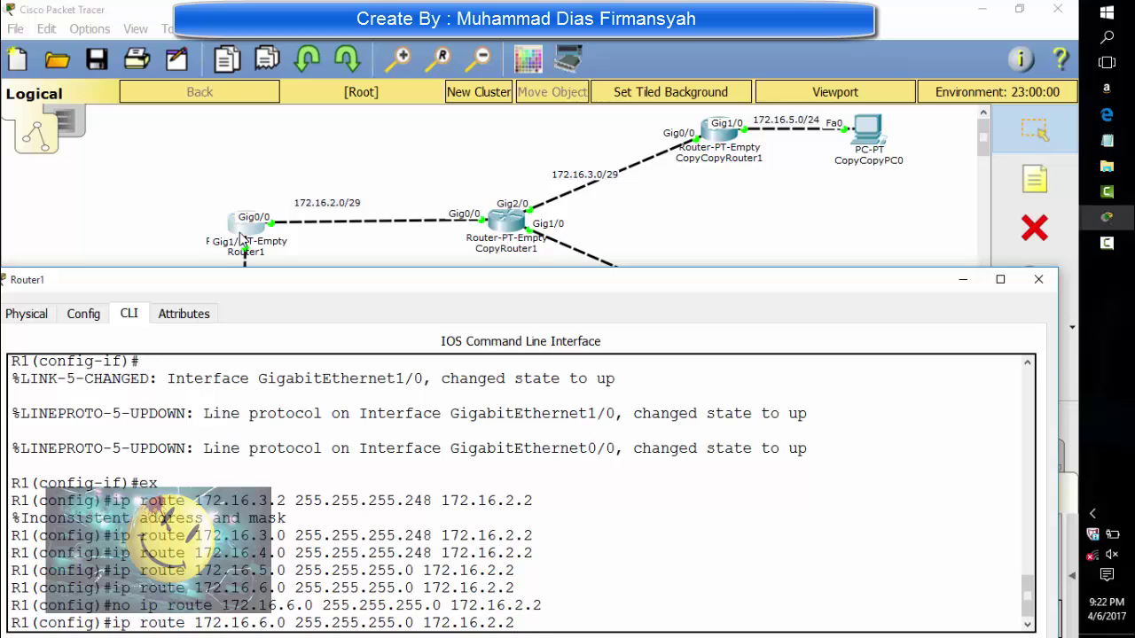
key("Left")
key("Left")
key("Left")
key("Left")
key("Left")
key("Left")
key("Left")
key("Left")
key("Left")
key("Left")
key("Left")
key("Left")
key("Left")
key("Left")
key("Left")
key("Left")
key("Left")
key("Left")
key("Left")
key("Left")
key("BackSpace")
type("5")
key("Left")
key("Left")
key("Left")
key("Left")
key("Left")
key("Left")
key("Left")
key("Left")
key("Left")
key("Left")
key("Left")
type("no")
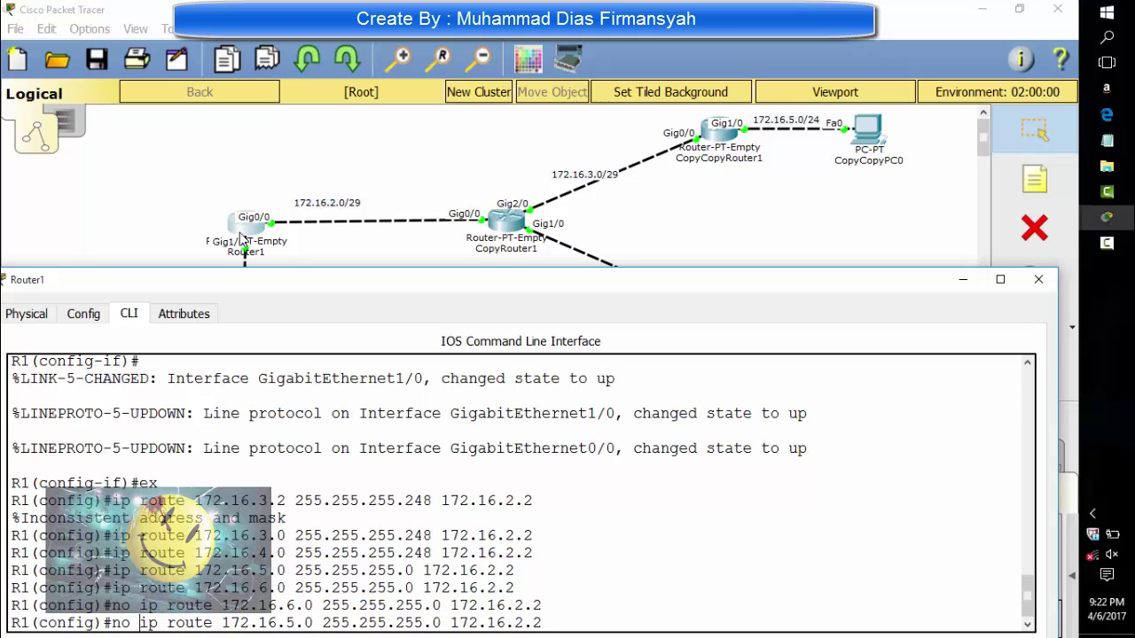
key("Return")
Remove R1's static route to network 172.16.4.0 with mask 255.255.255.248 via 172.16.2.2.
key("Up")
key("Up")
key("Up")
key("Up")
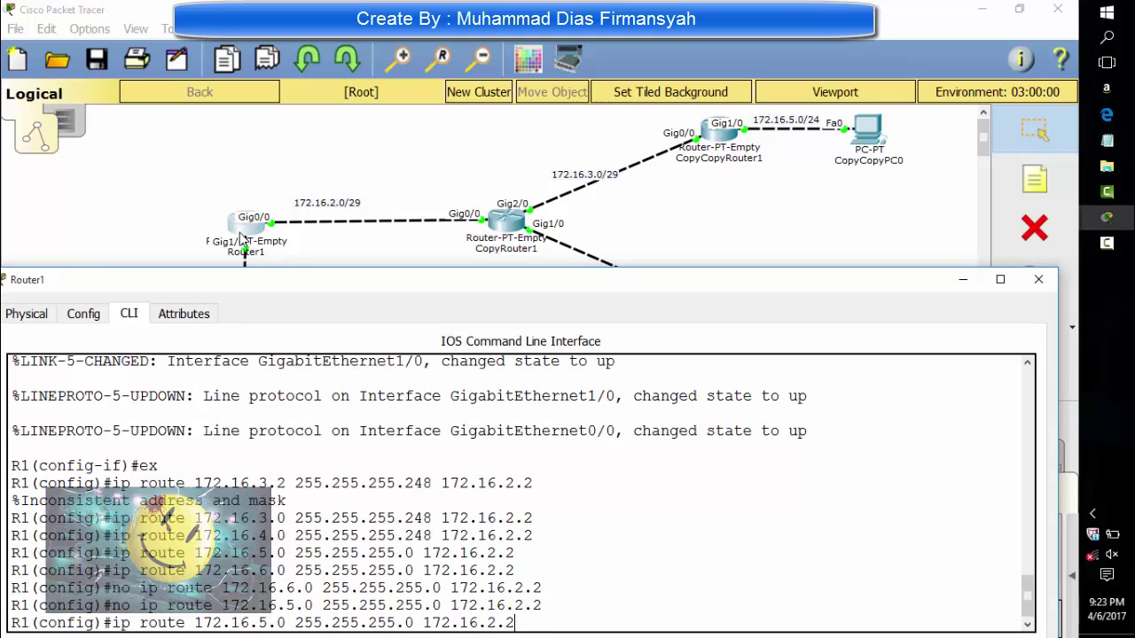
key("Up")
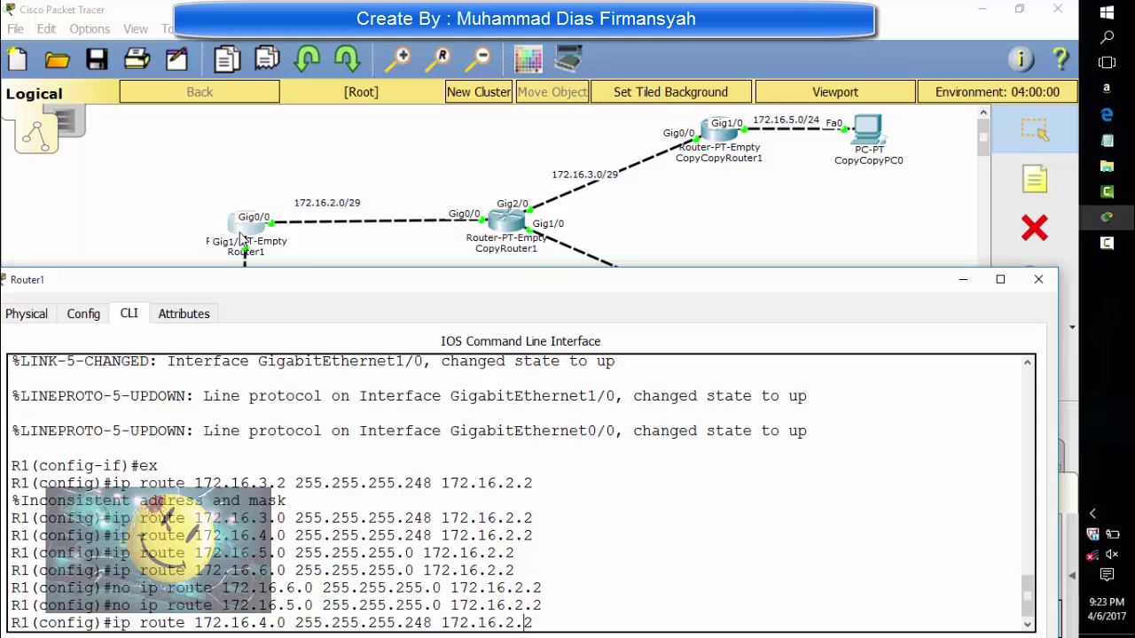
key("Left")
key("Left")
key("Left")
key("Left")
key("Left")
key("Left")
key("Left")
key("Left")
key("Left")
key("Left")
key("Left")
key("Left")
key("Left")
key("Left")
key("Left")
key("Left")
key("Left")
key("Left")
key("Left")
key("Left")
type("no")
key("Return")
Remove R1's static route to network 172.16.3.0 with mask 255.255.255.248 via 172.16.2.2.
key("Up")
key("Left")
key("Left")
key("Left")
key("Left")
key("Left")
key("Left")
key("Left")
key("Left")
key("Left")
key("Left")
key("Left")
key("Left")
key("Left")
key("Left")
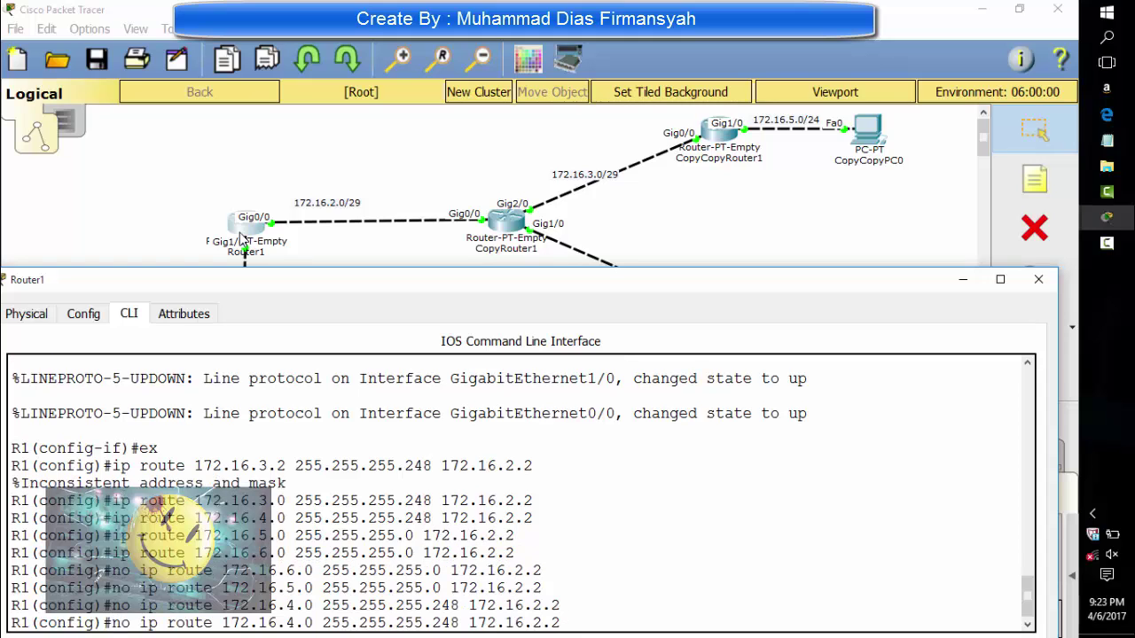
key("Left")
key("Left")
key("Left")
key("Left")
key("Left")
key("Left")
key("Left")
key("Left")
key("Left")
key("Left")
key("Left")
key("Left")
key("Left")
key("Left")
key("Left")
key("BackSpace")
type("3")
key("Return")
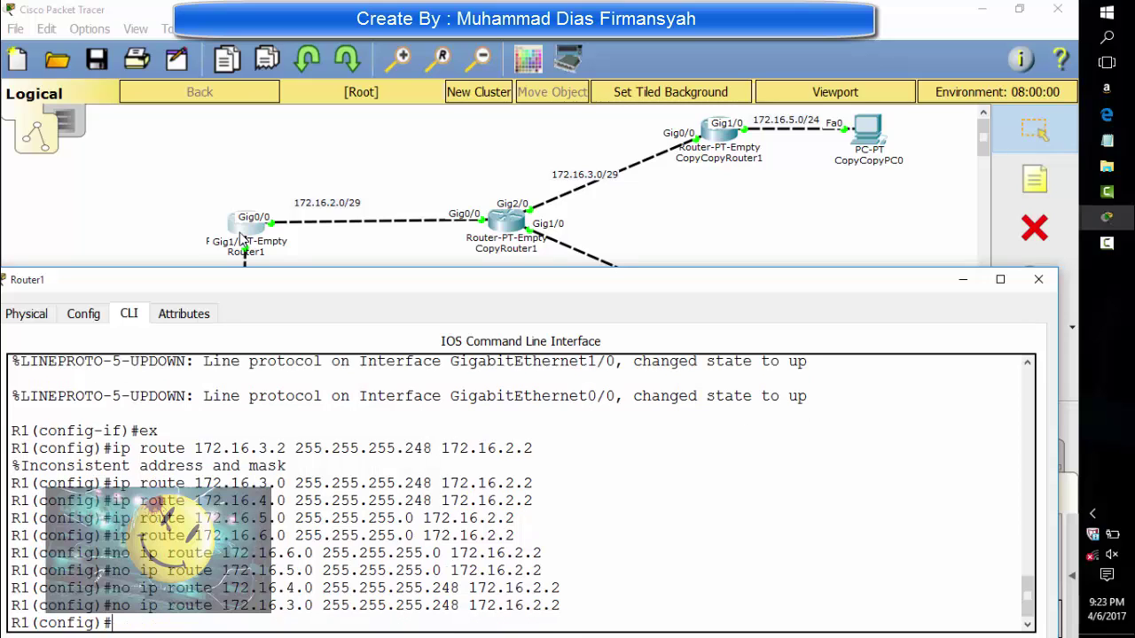
Try to add a summary route on R1 to 172.16.0.0 with mask 255.255.255.248.0 via 172.16.2.2.
type("ip route 172.16.0.0")
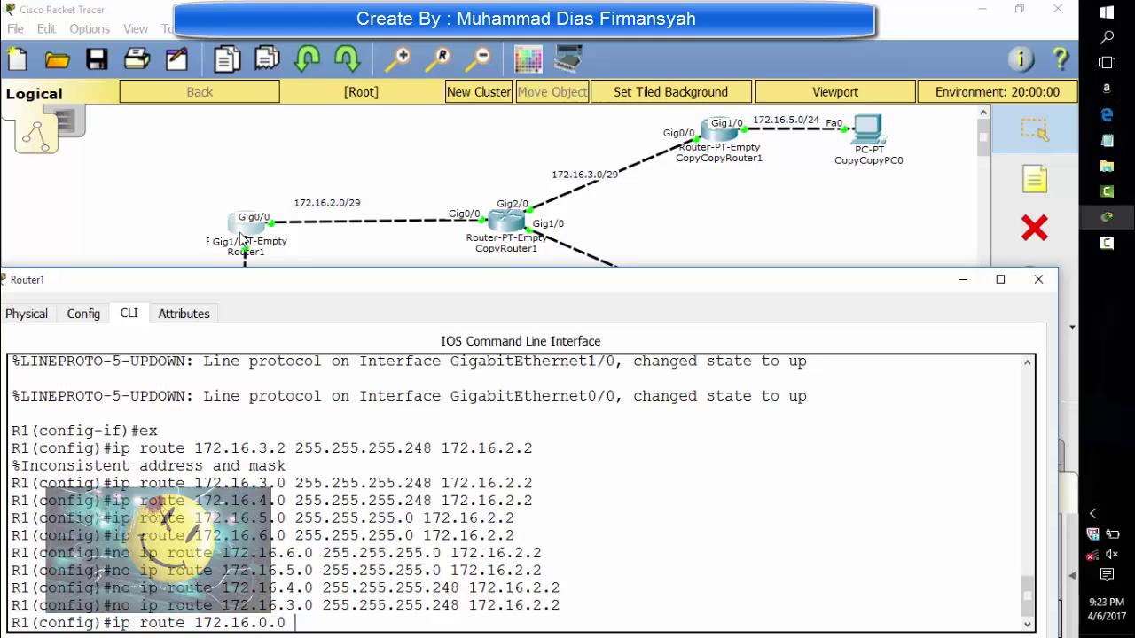
type("255.255.255.248.0")
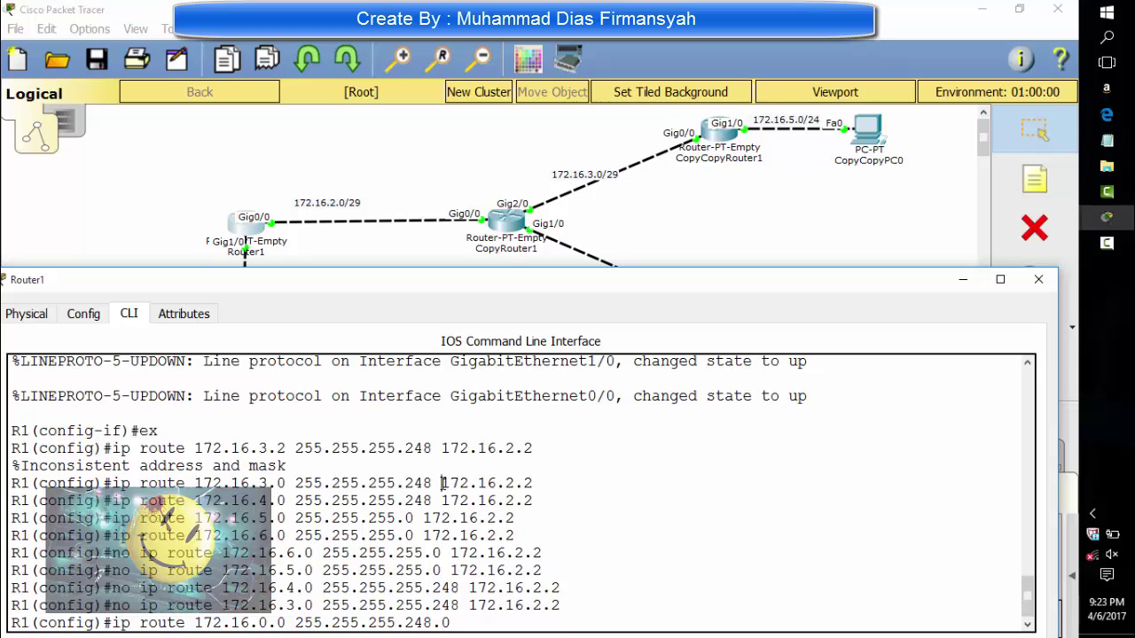
left_click_drag(442, 483, 537, 487)
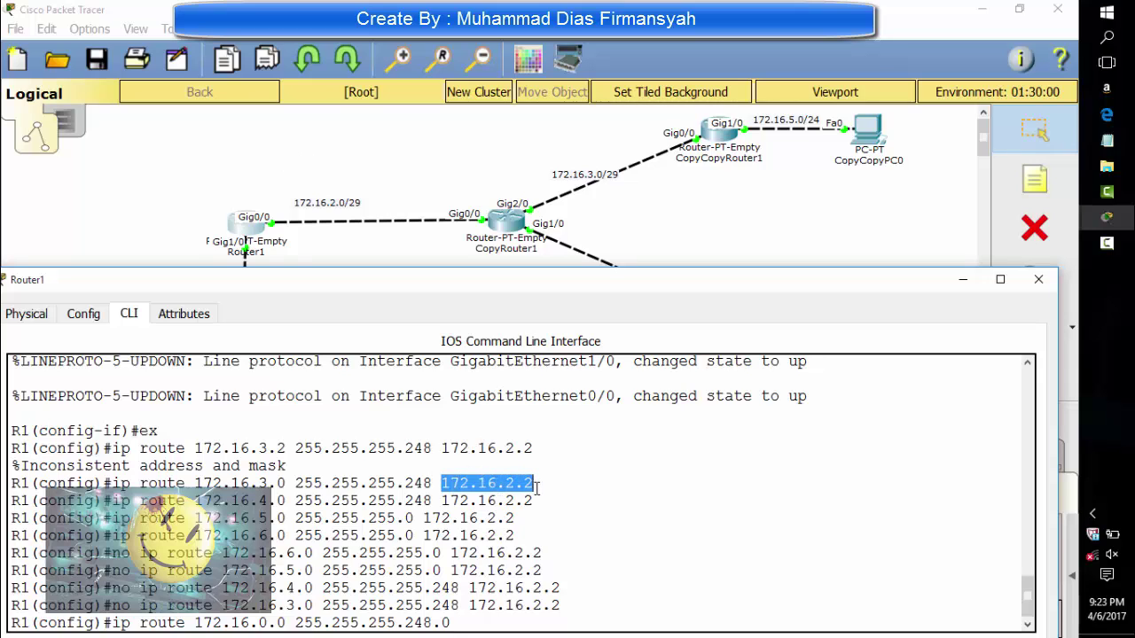
left_click(457, 621)
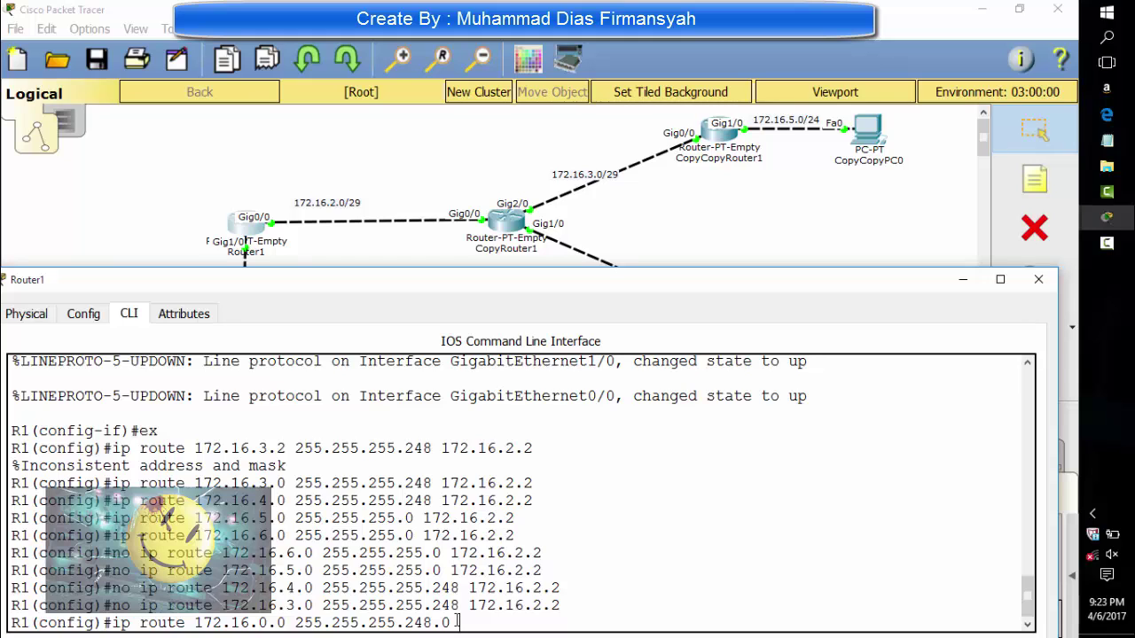
type("172.16.2.2")
key("Return")
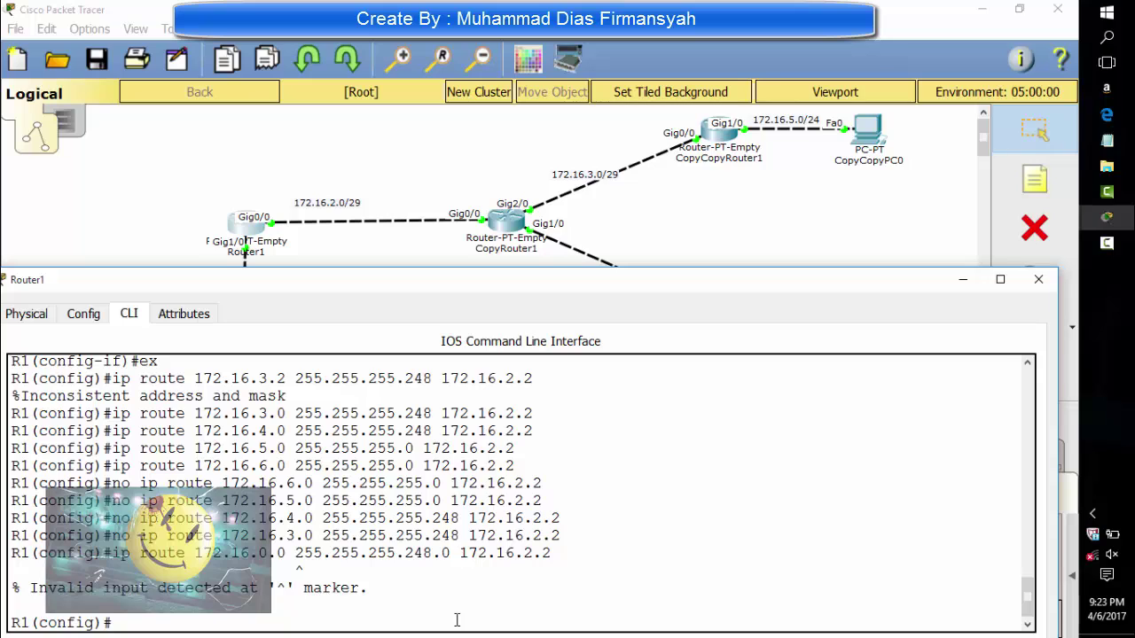
Add a summary static route on R1 to 172.16.0.0 with the mask corrected to 255.255.248.0 via 172.16.2.2.
key("Up")
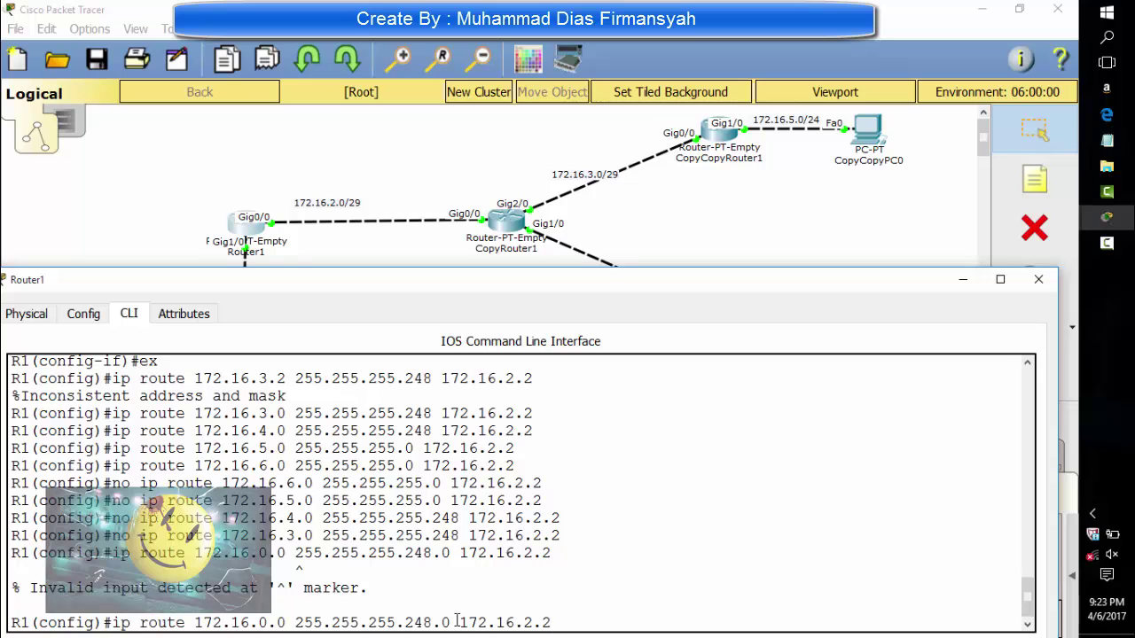
key("Left")
key("Left")
key("Left")
key("Left")
key("BackSpace")
key("BackSpace")
key("BackSpace")
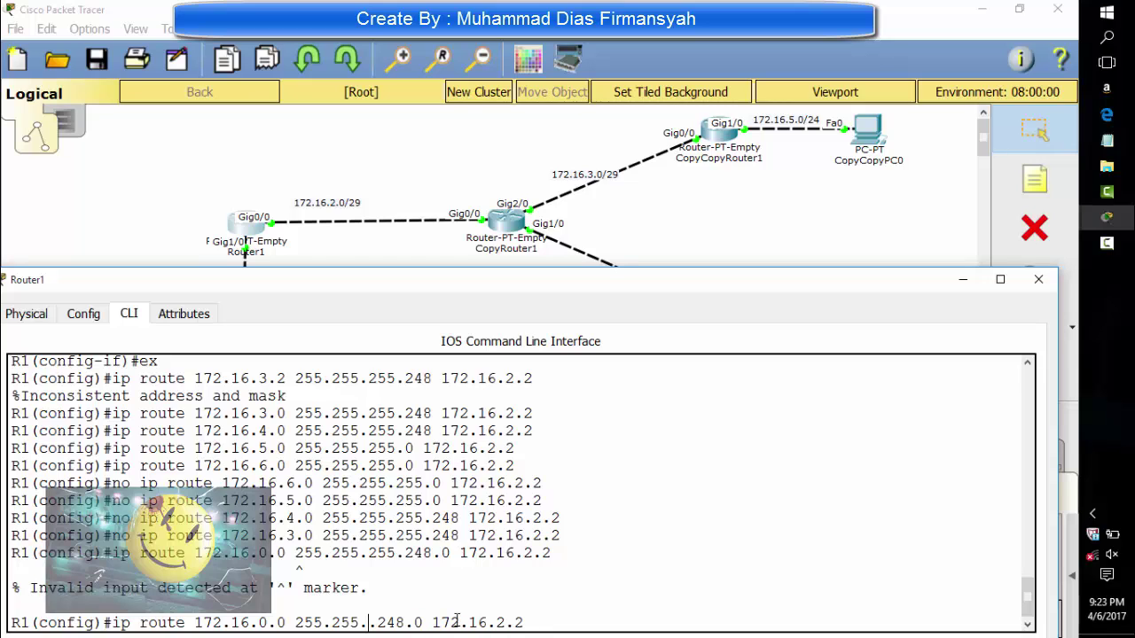
key("BackSpace")
key("Return")
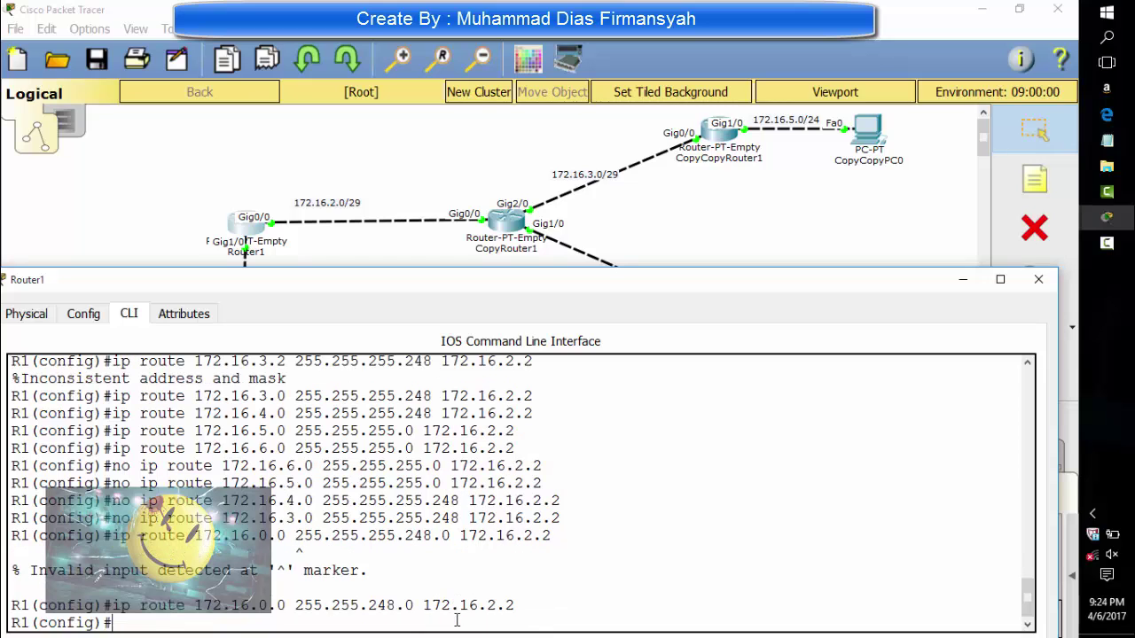
Display R1's IP routing table from configuration mode, then close the router's window.
type("do sh ip route")
key("Return")
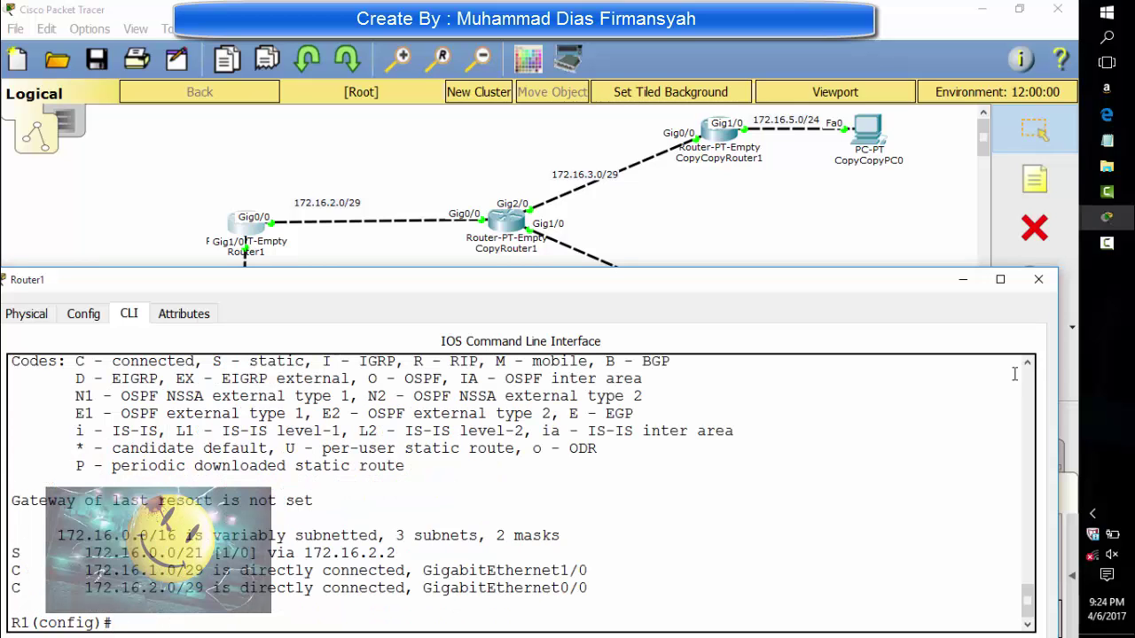
left_click(1037, 280)
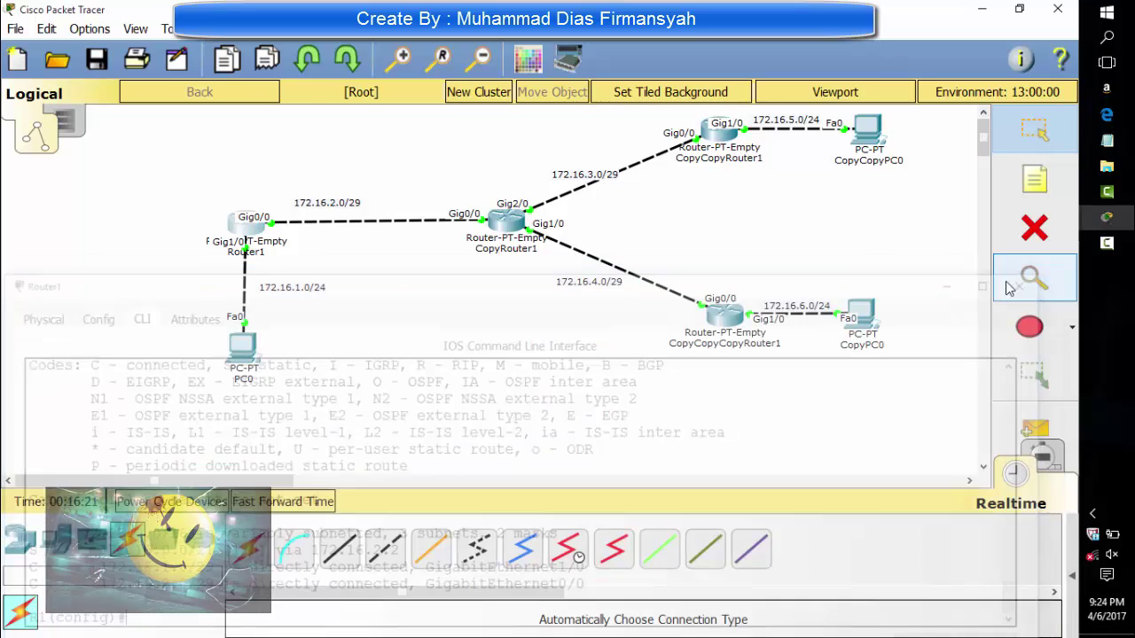
Remove R3's static route to network 172.16.6.0 with mask 255.255.255.0 via 172.16.3.1.
left_click(725, 133)
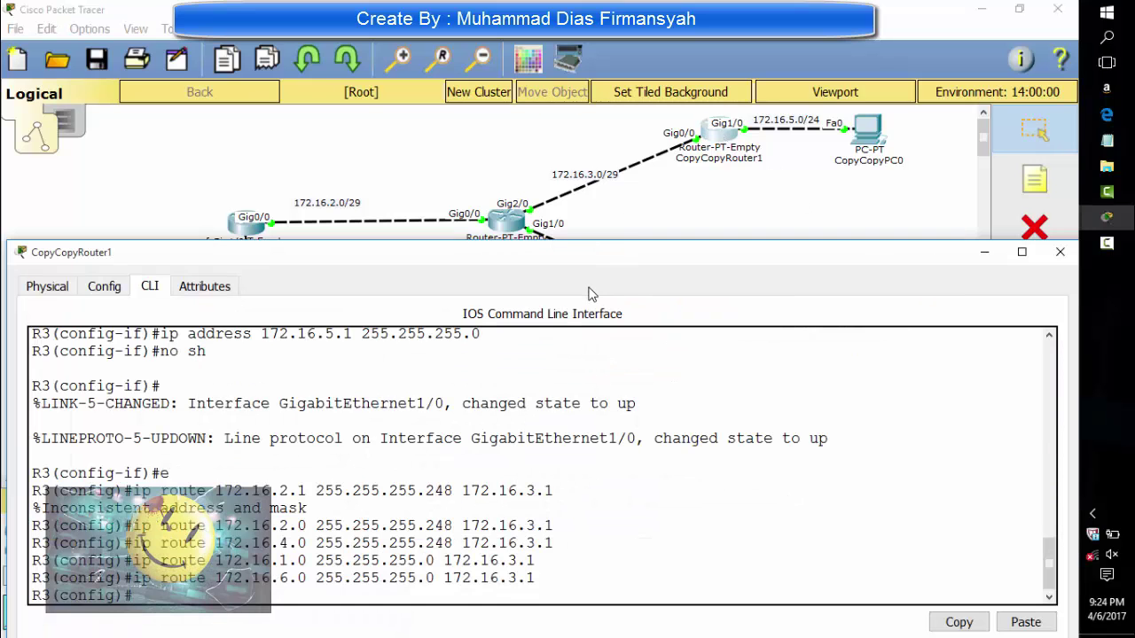
key("Up")
key("Left")
key("Left")
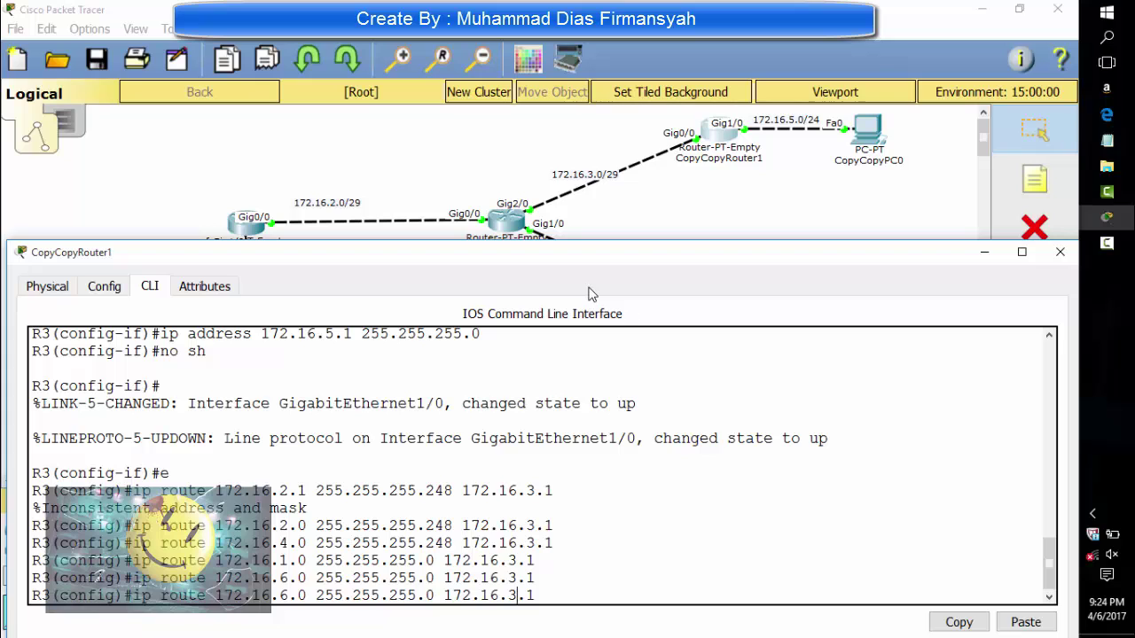
key("Left")
key("Left")
key("Left")
key("Left")
key("Left")
key("Left")
key("Left")
key("Left")
key("Left")
key("Left")
key("Left")
key("Left")
key("Left")
key("Left")
key("Left")
key("Left")
key("Left")
key("Left")
key("Left")
key("Left")
type("no")
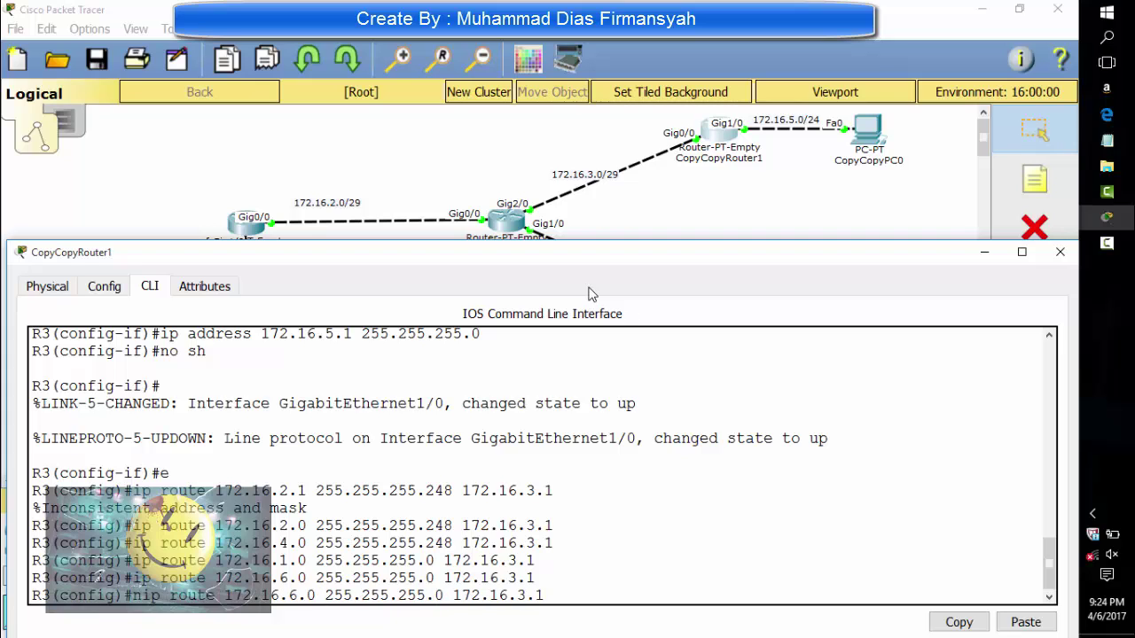
key("Return")
Remove R3's static route to network 172.16.1.0 with mask 255.255.255.0 via 172.16.3.1.
key("Up")
key("Left")
key("Left")
key("Left")
key("Left")
key("Left")
key("Left")
key("Left")
key("Left")
key("Left")
key("Left")
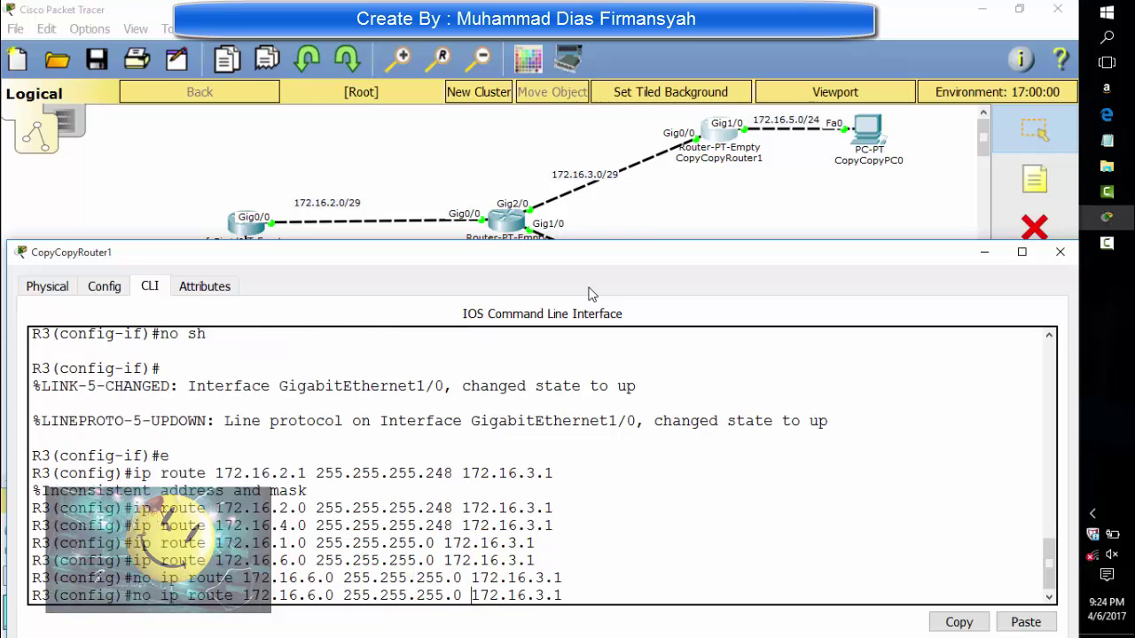
key("Left")
key("Left")
key("Left")
key("Left")
key("Left")
key("Left")
key("Left")
key("Left")
key("Left")
key("Left")
key("Left")
key("Left")
key("Left")
key("Left")
key("Left")
key("Left")
key("BackSpace")
type("1")
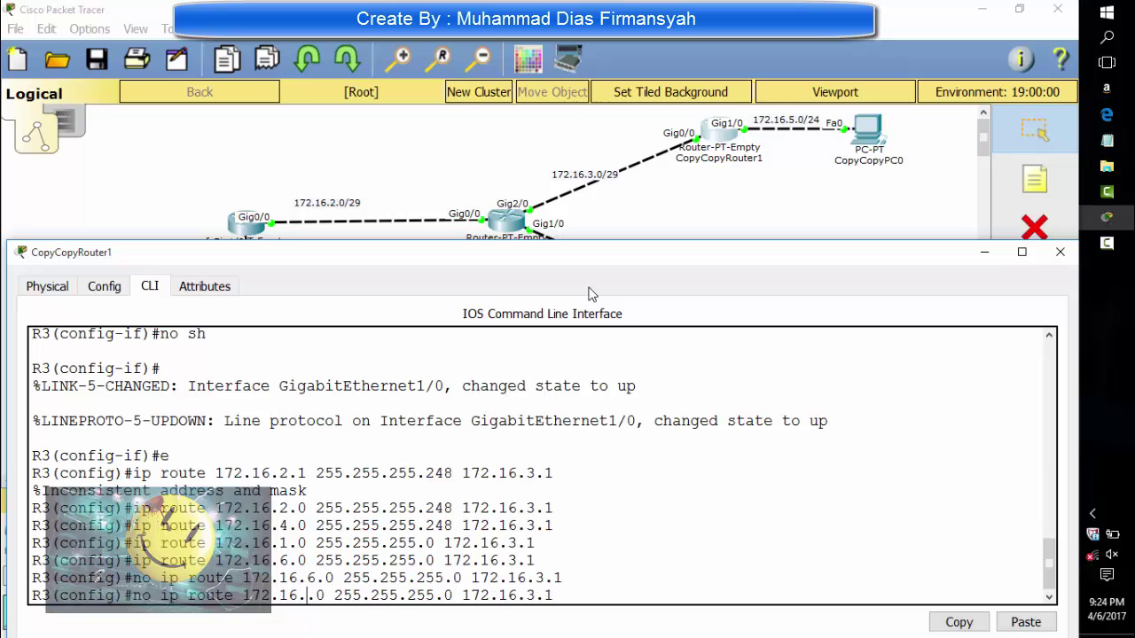
key("Return")
Remove R3's static route to network 172.16.2.0 with mask 255.255.255.248 via 172.16.3.1.
key("Up")
key("Up")
key("Left")
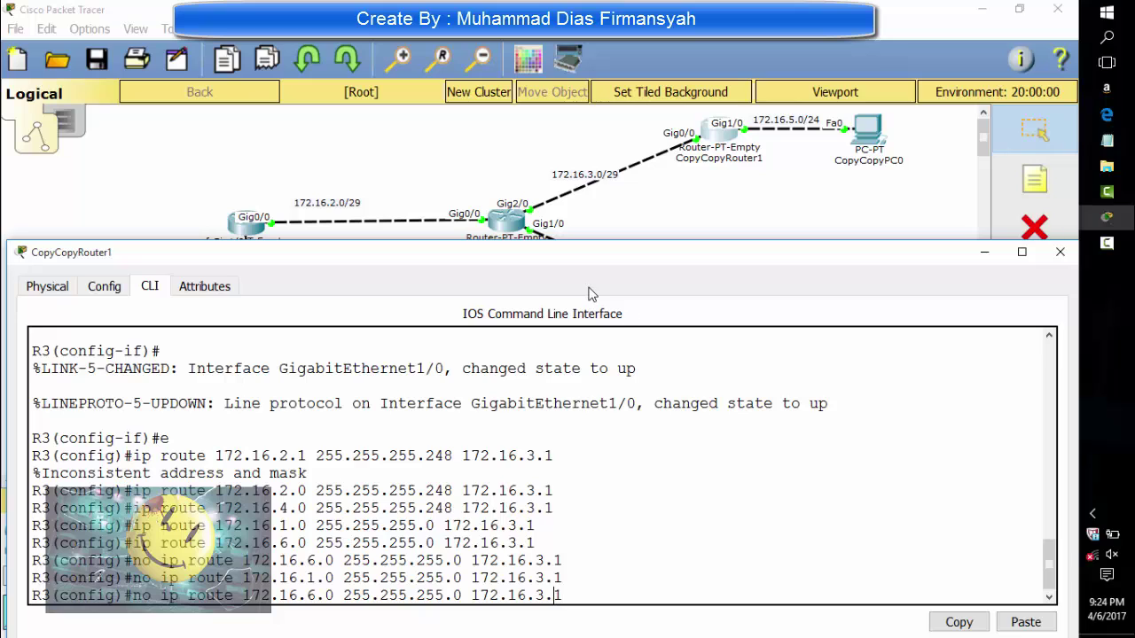
key("BackSpace")
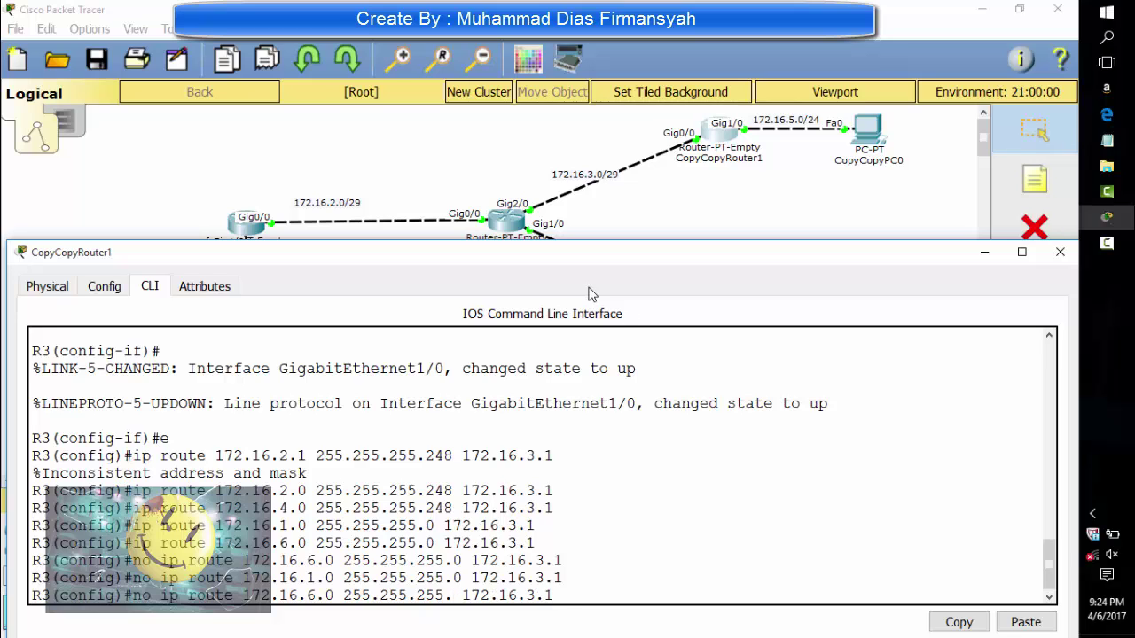
type("28")
key("BackSpace")
type("48")
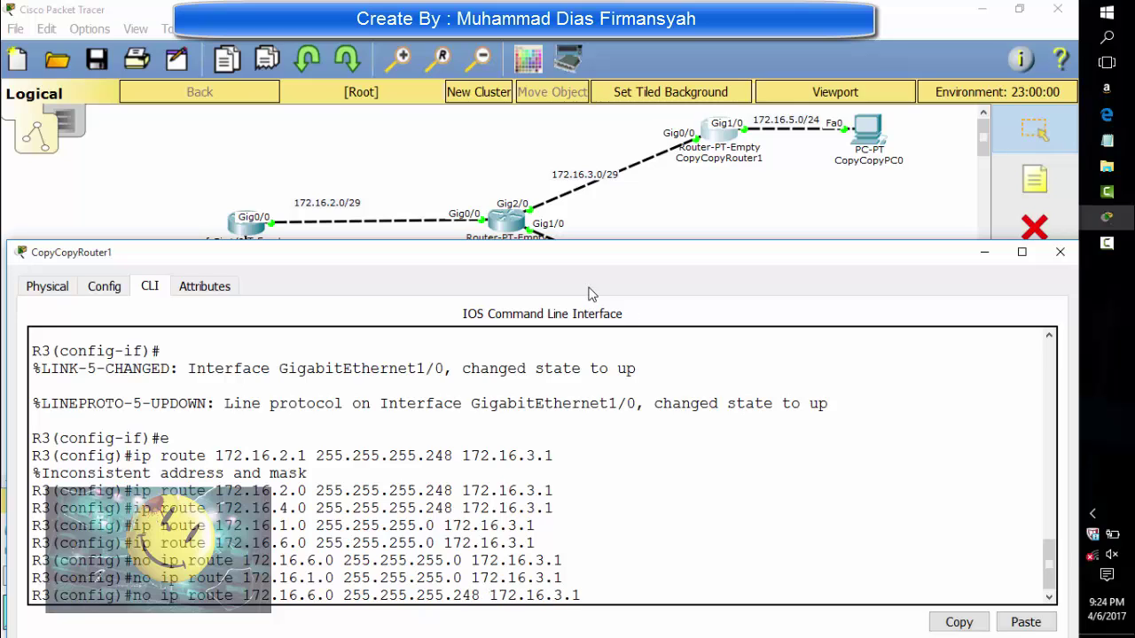
key("Left")
key("Left")
key("Left")
key("Left")
key("Left")
key("Left")
key("Left")
key("Left")
key("Left")
key("Left")
key("Left")
key("Left")
key("Left")
key("Left")
key("BackSpace")
type("2")
key("Return")
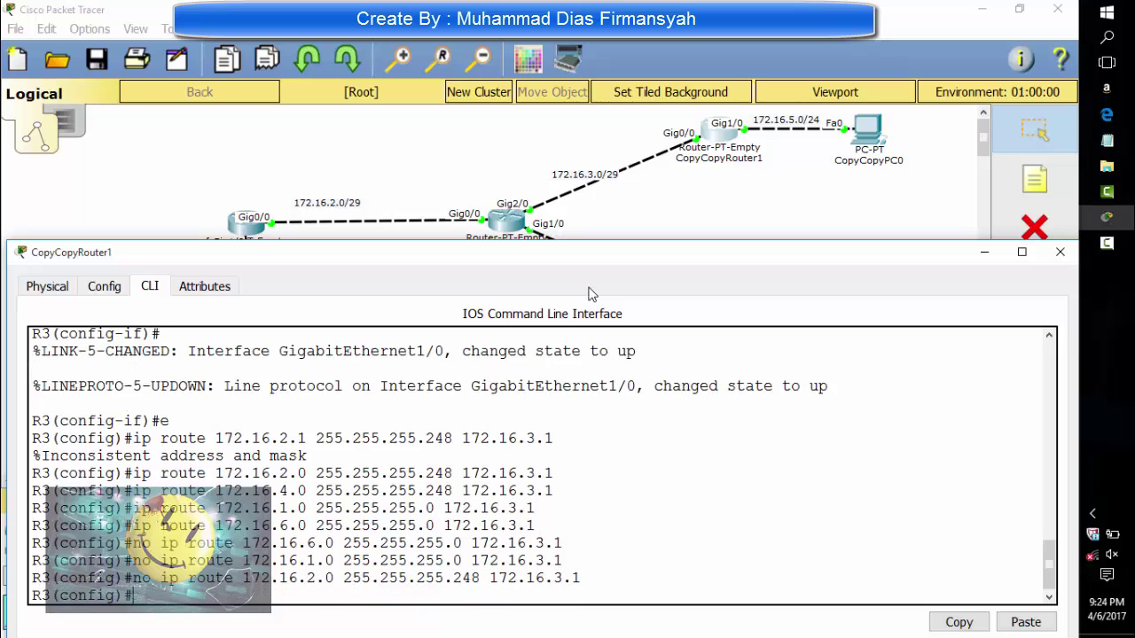
Remove R3's static route to network 172.16.4.0 with mask 255.255.255.248 via 172.16.3.1.
key("Up")
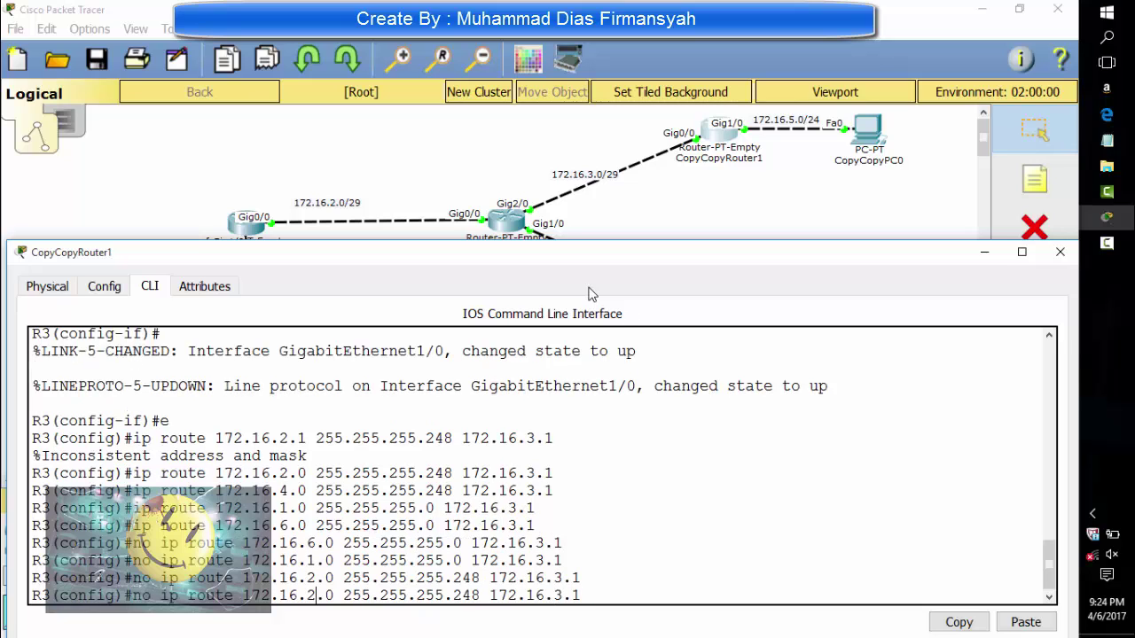
key("BackSpace")
type("4")
key("Return")
Add a summary static route on R3 to 172.16.0.0 with mask 255.255.248.0 via 172.16.3.1.
type("i")
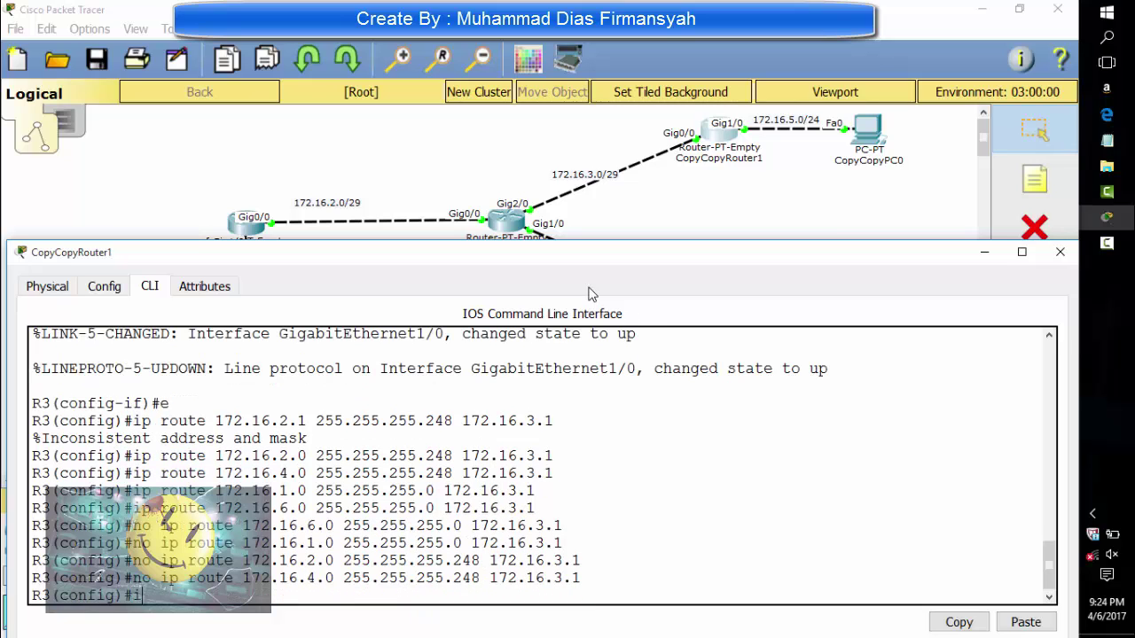
type("p route 172.16.0.0")
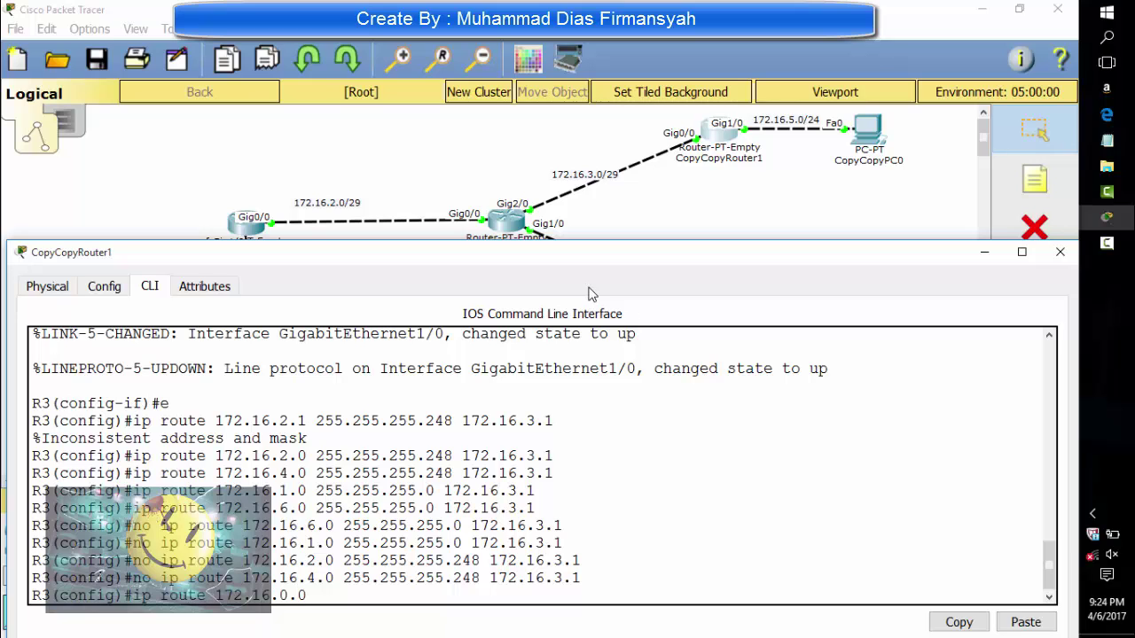
type(" 255.255.25")
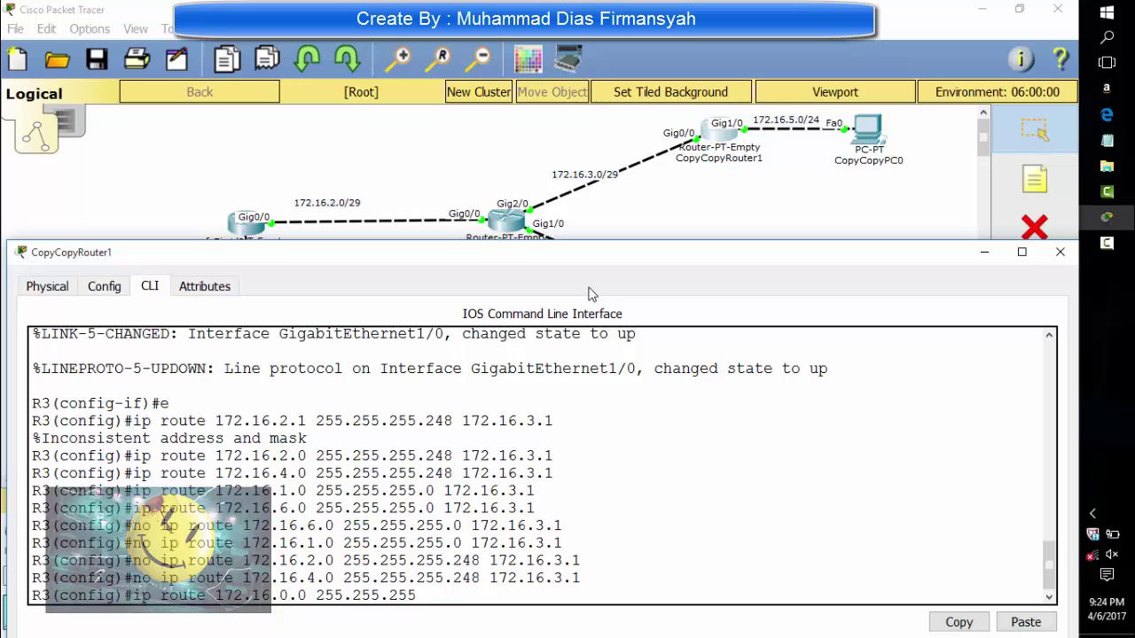
key("BackSpace")
key("BackSpace")
type("248.0")
key("Return")
key("Up")
type("172.16.")
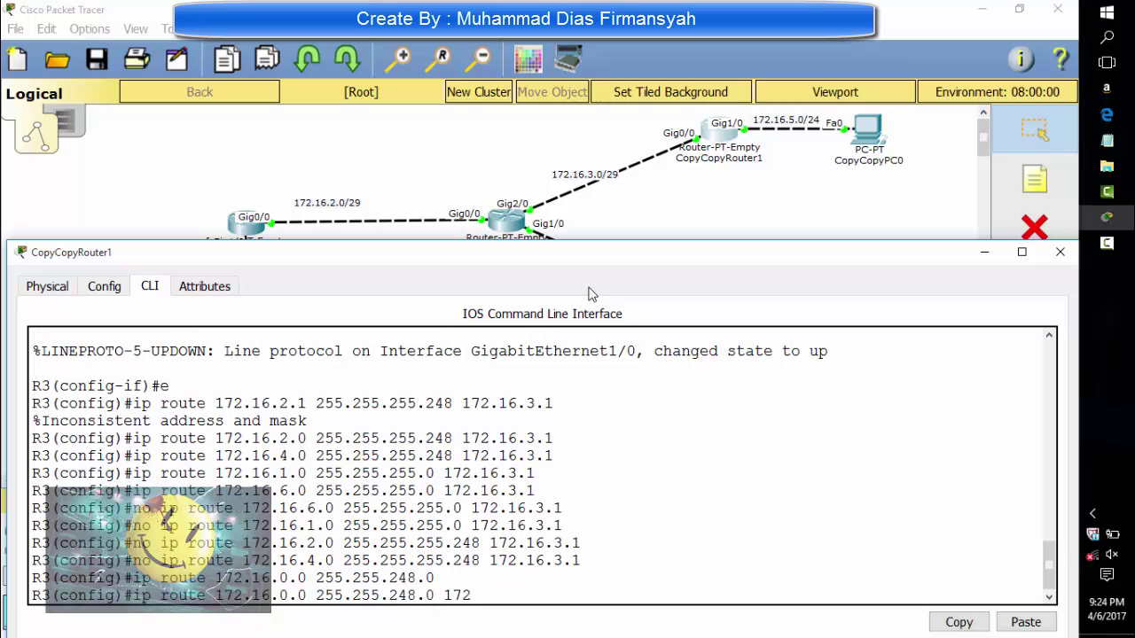
type("3.1")
key("Return")
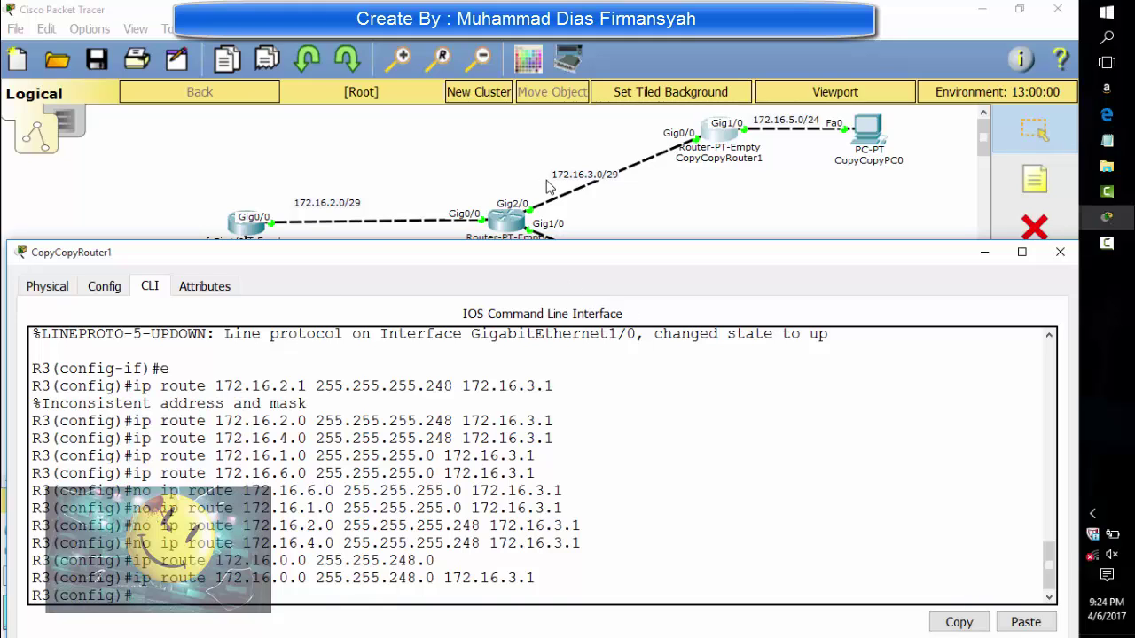
Look over the static routes entered on R2 and display R3's IP routing table from configuration mode.
left_click(515, 217)
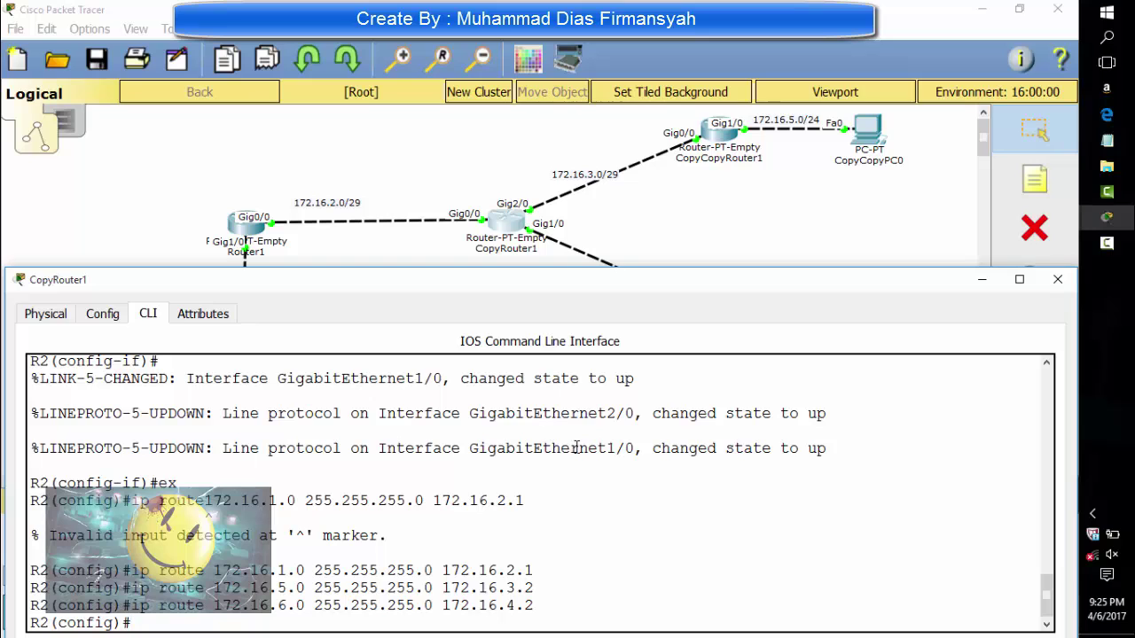
left_click(713, 142)
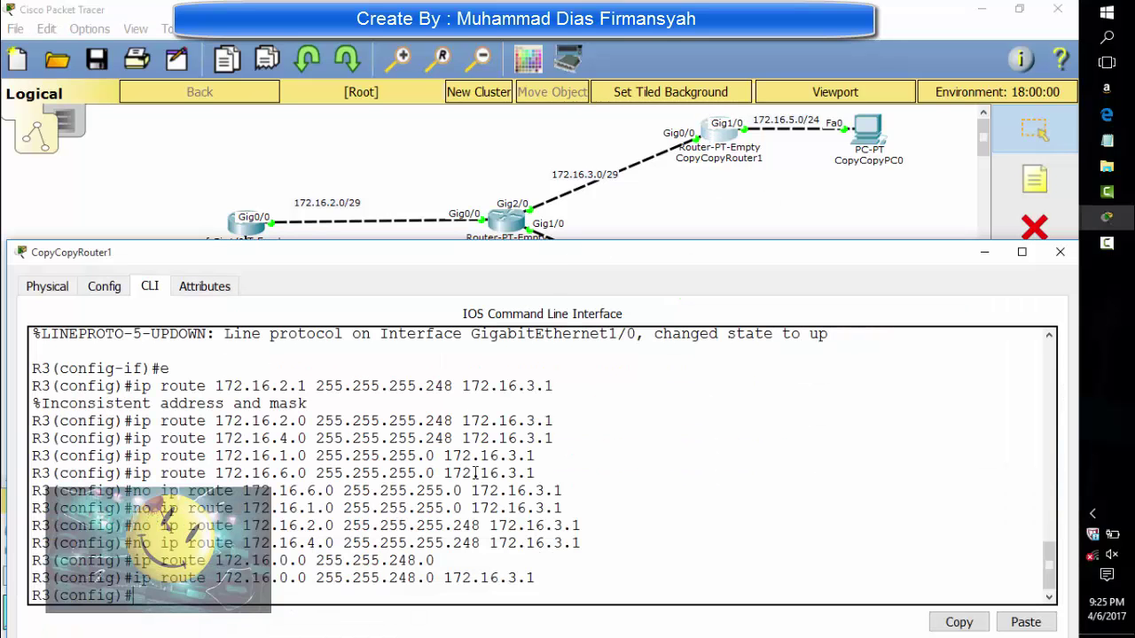
left_click_drag(476, 483, 580, 543)
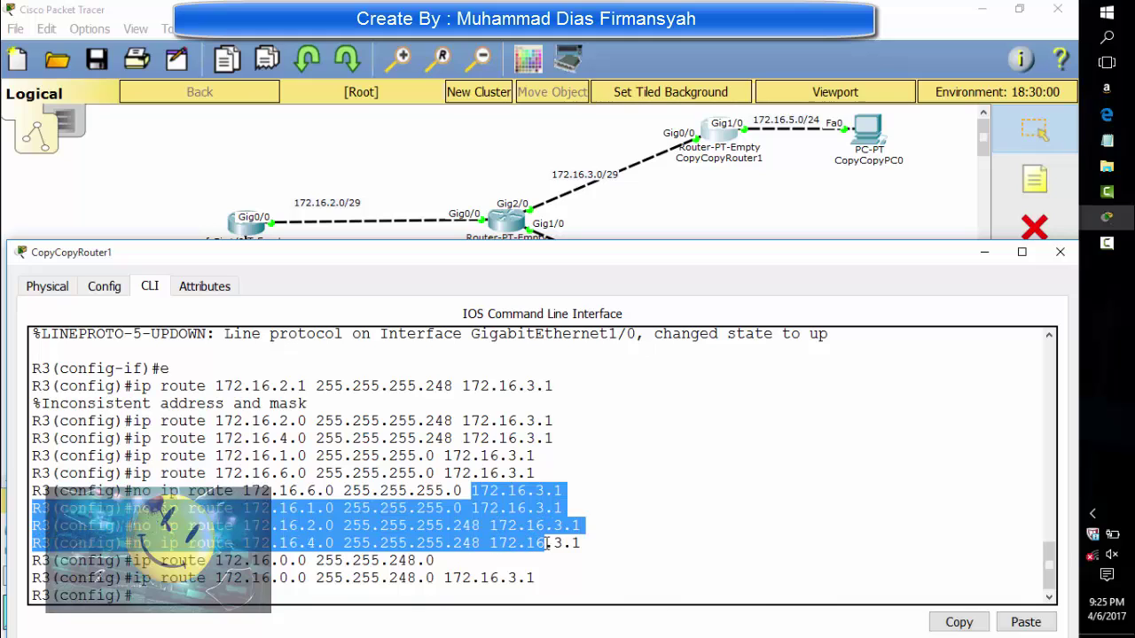
left_click(599, 485)
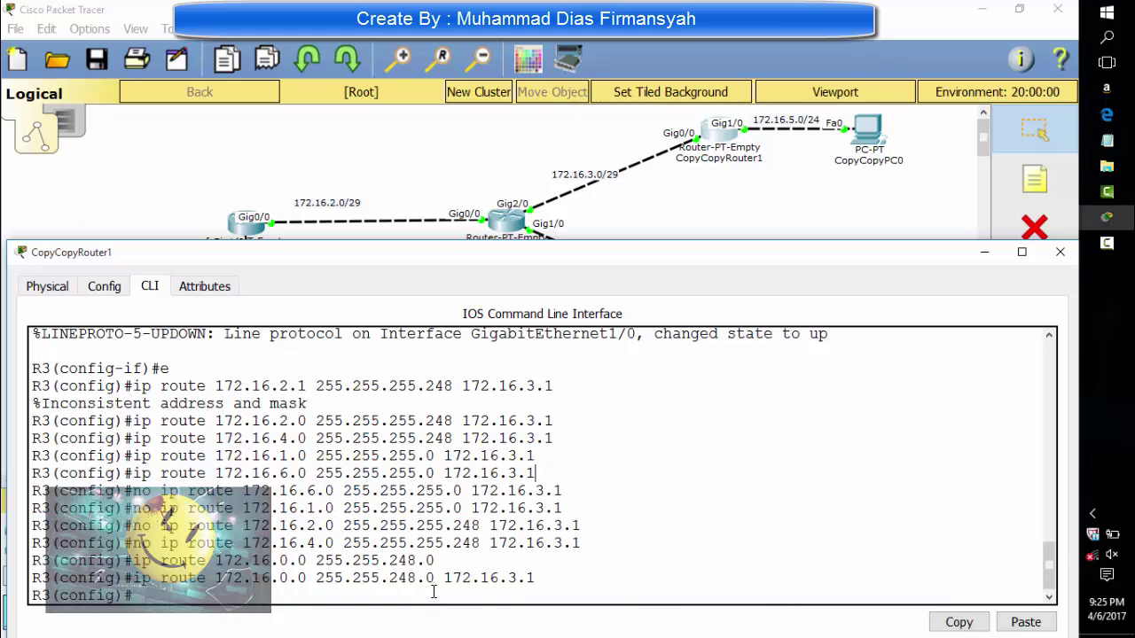
type("do sh ip o")
type("ute")
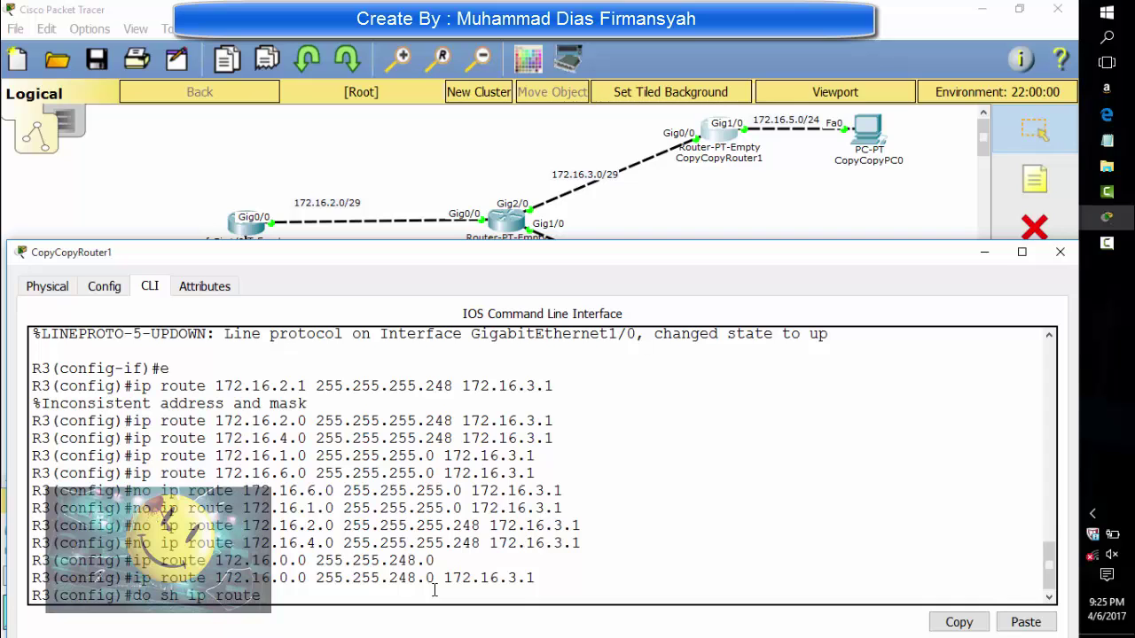
key("Return")
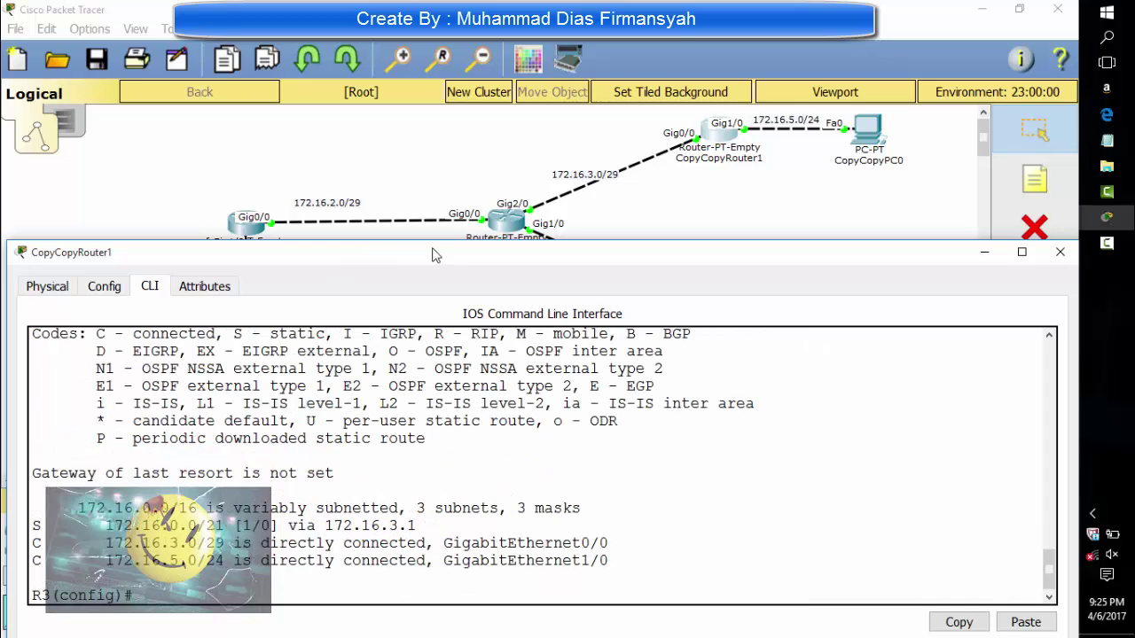
left_click(422, 202)
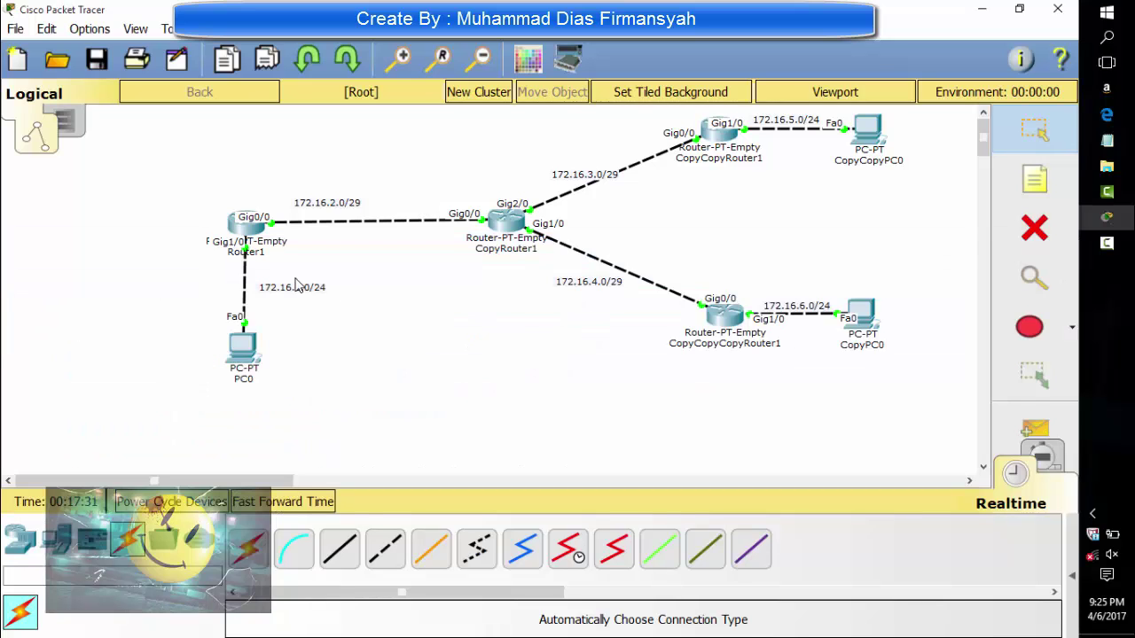
Ping 172.16.5.2 from PC0's command prompt and close the PC0 window.
left_click(248, 351)
left_click(676, 219)
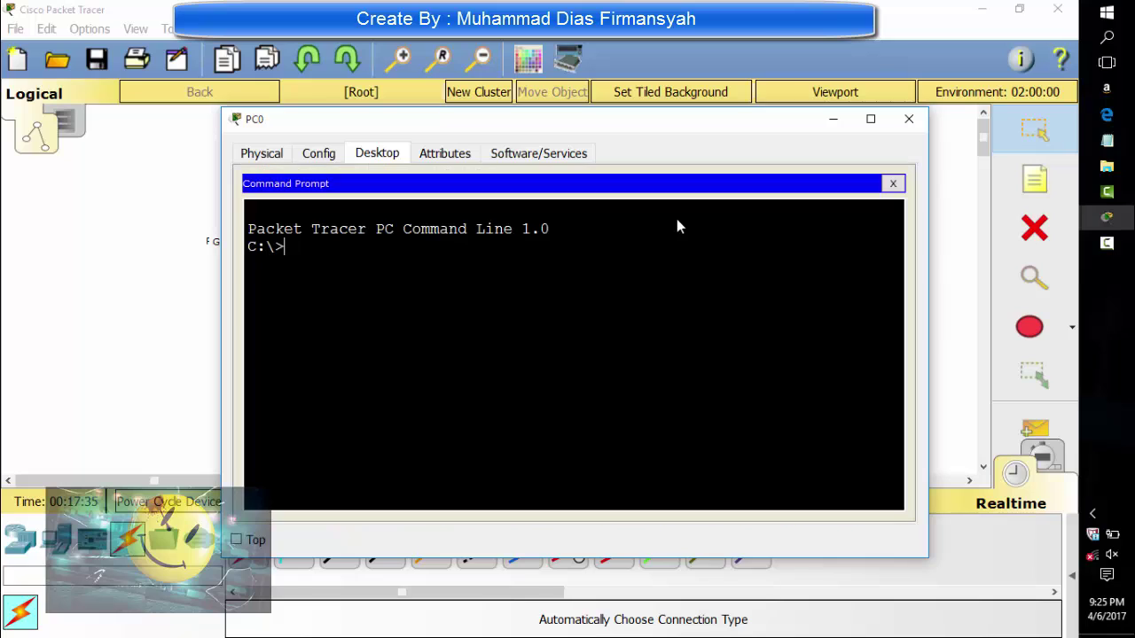
type("ping 172.16.5.2")
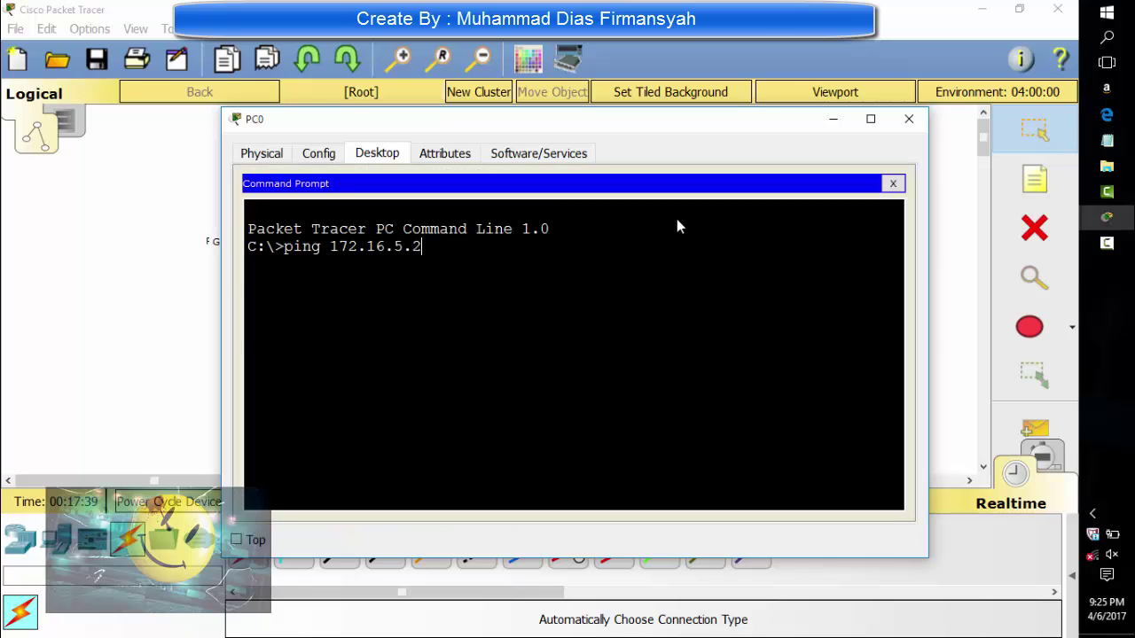
key("Return")
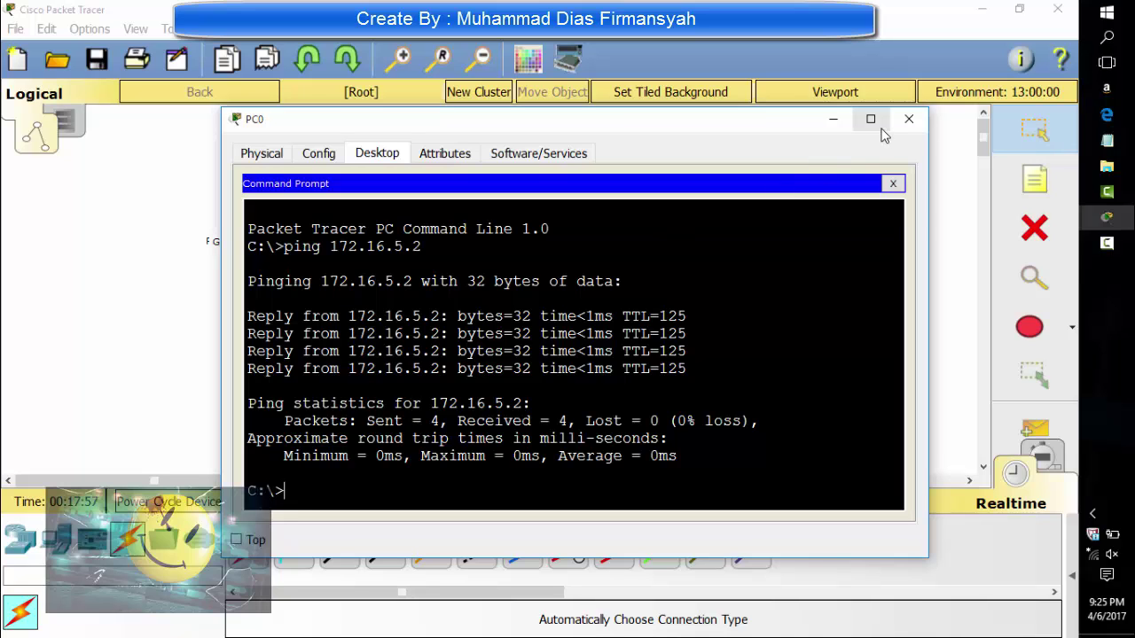
left_click(909, 119)
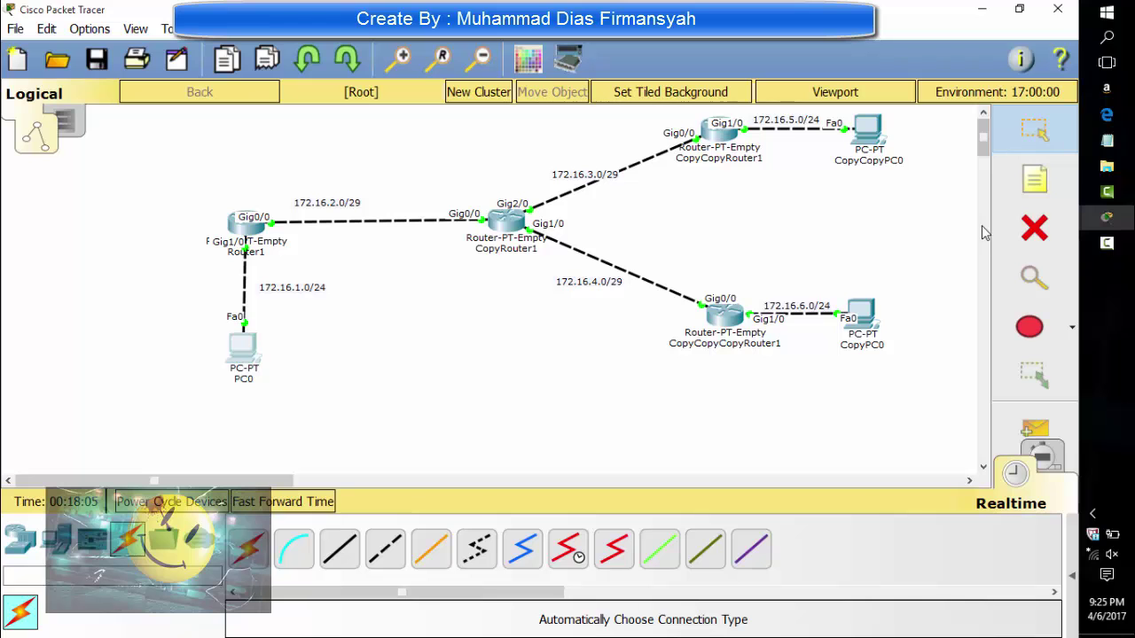
left_click(1106, 243)
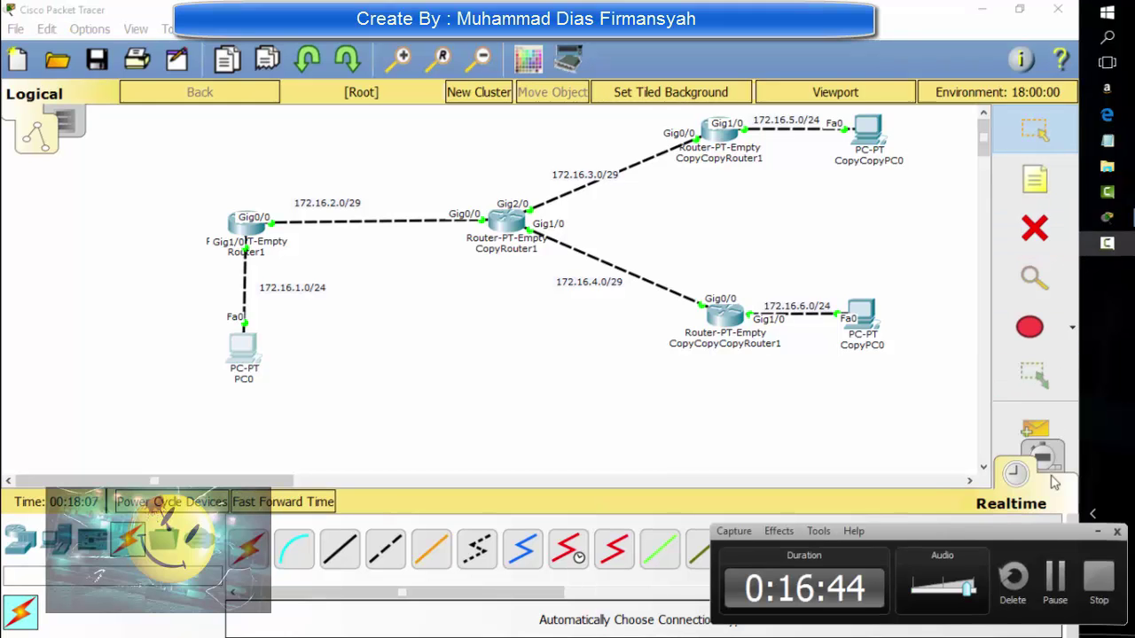